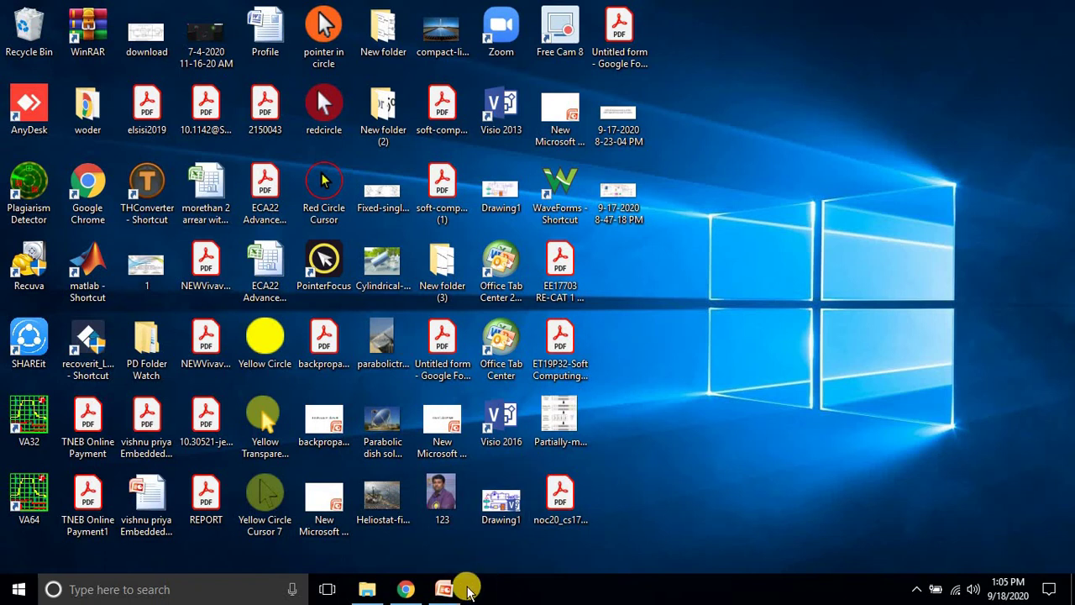
- Run the Scopus presentation as a slide show and follow the Website slide's Scopus link, keeping only one Scopus tab open in the browser
click(445, 590)
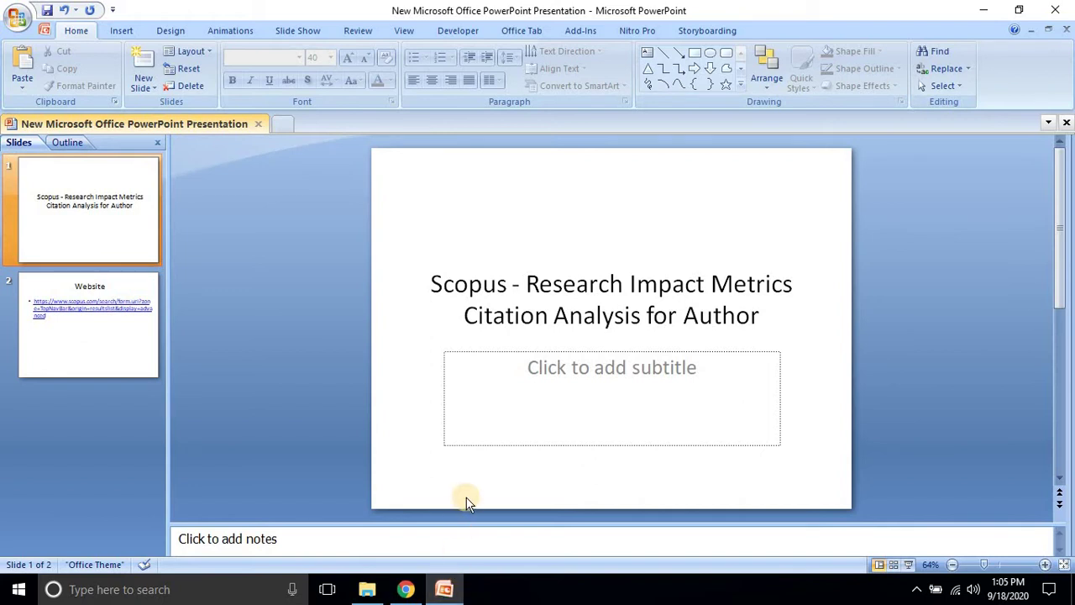
click(908, 564)
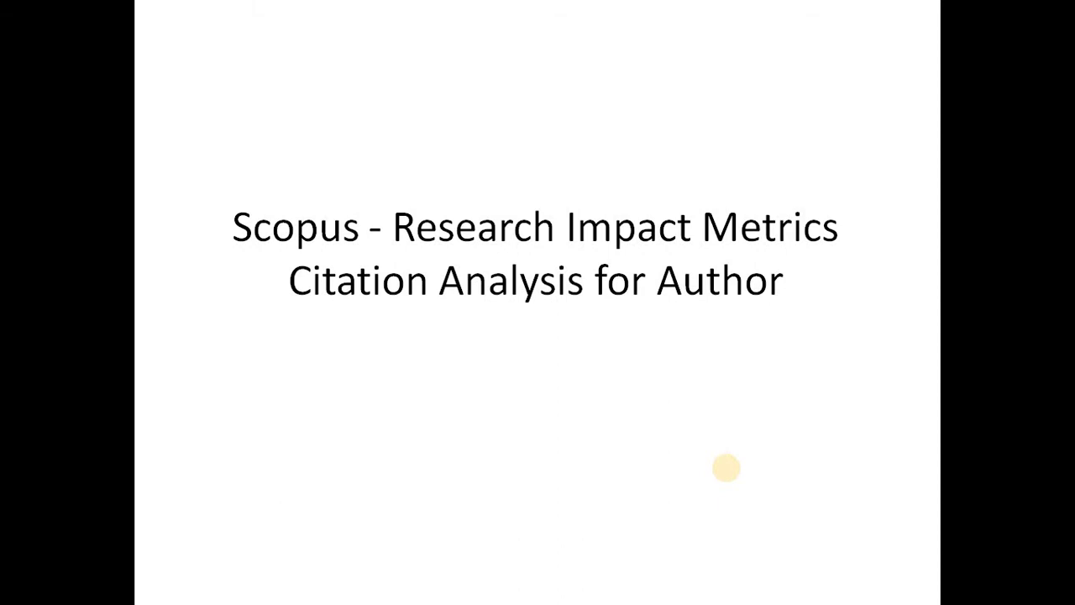
click(727, 468)
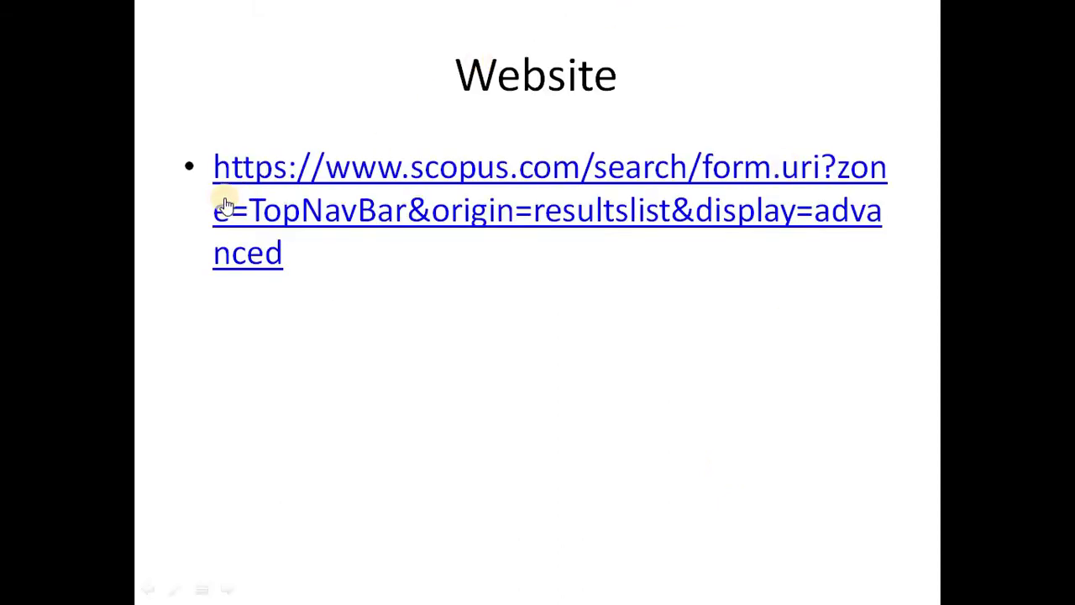
click(539, 179)
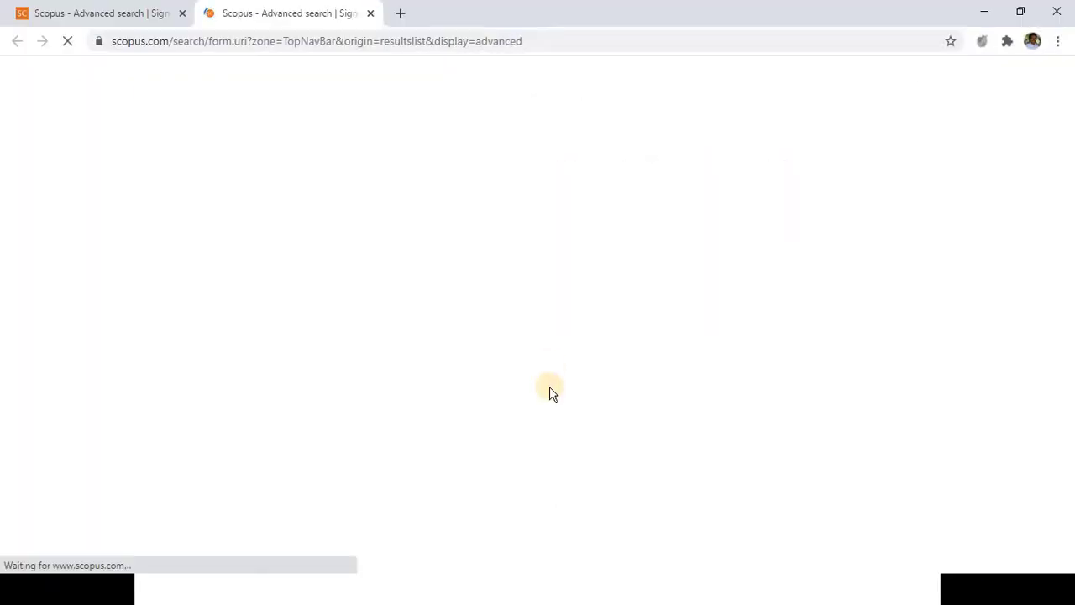
click(182, 13)
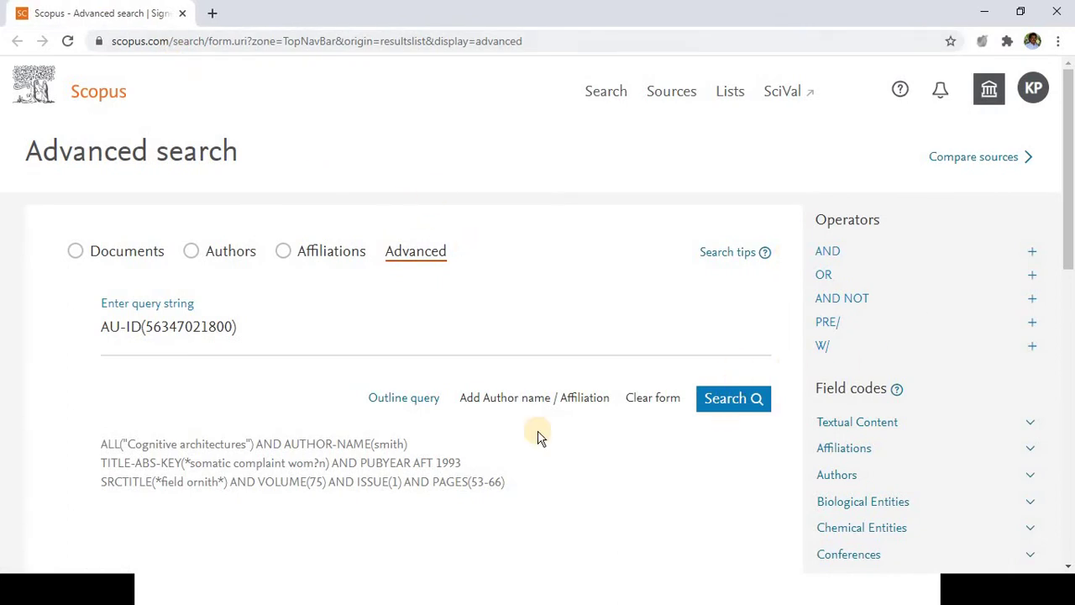
- End the slide show and return to the Scopus advanced search page in a maximized browser window
click(1024, 14)
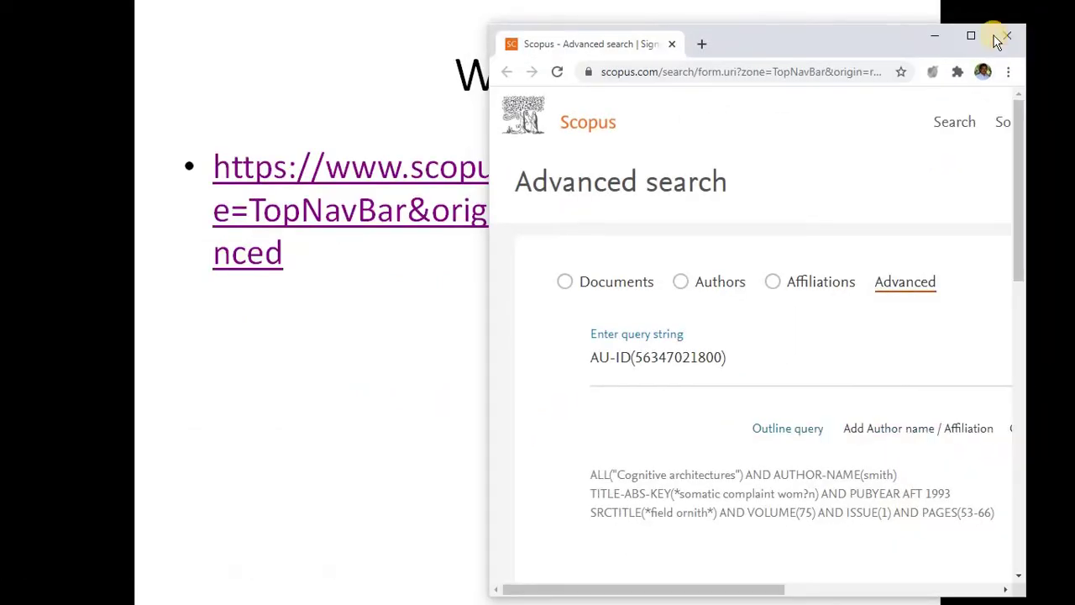
click(972, 37)
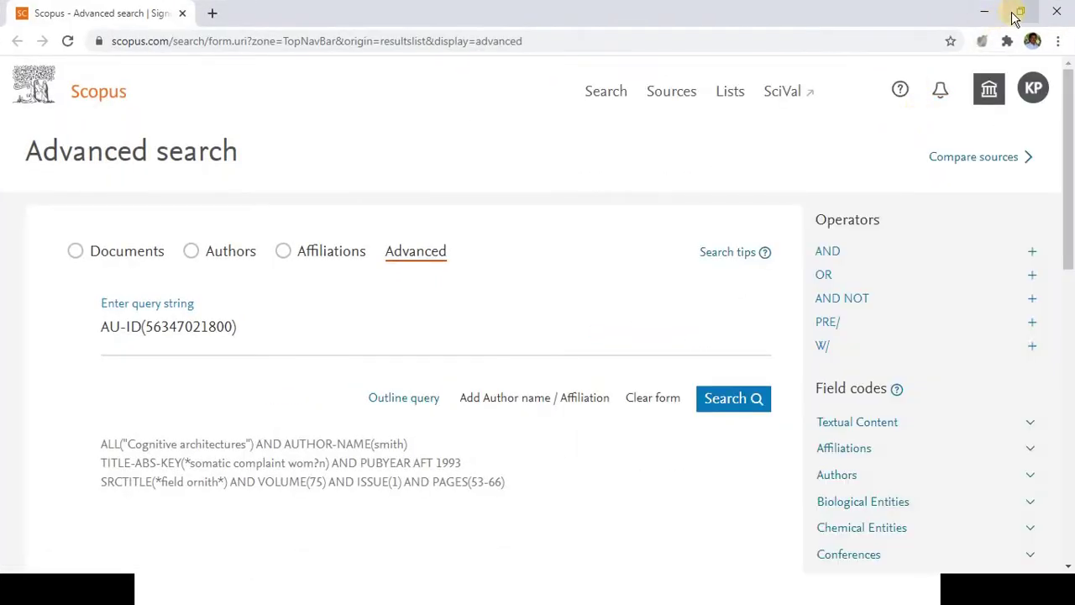
click(1019, 12)
click(295, 363)
right_click(296, 363)
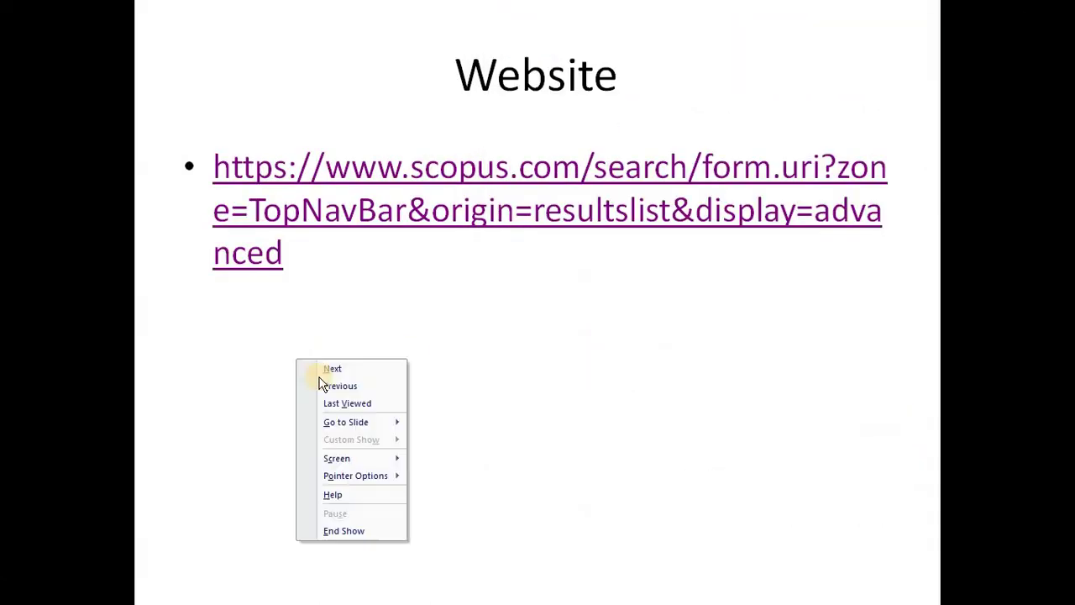
click(372, 528)
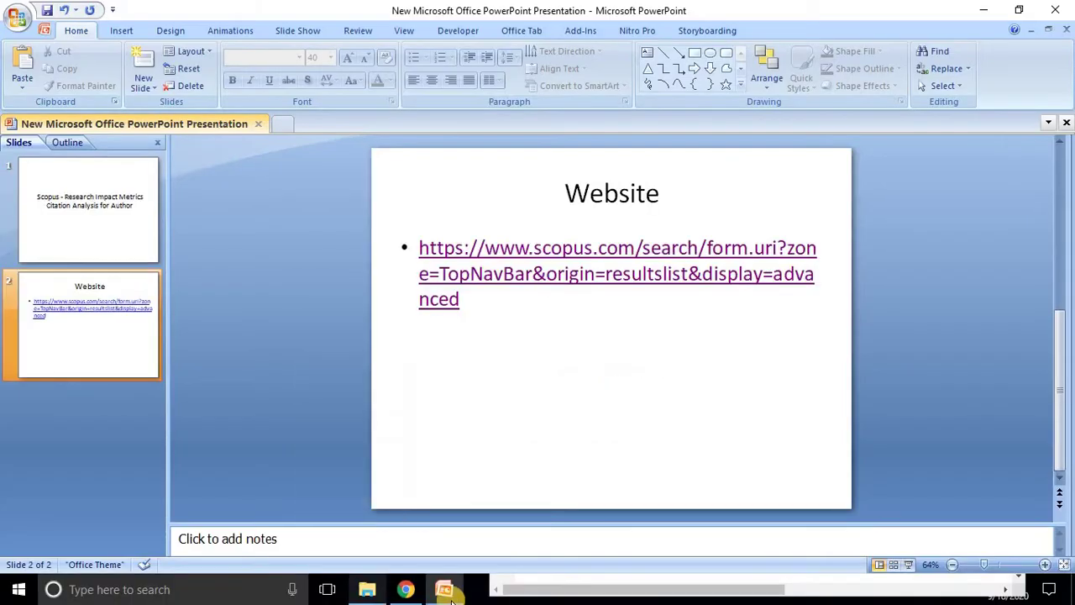
click(407, 589)
click(970, 38)
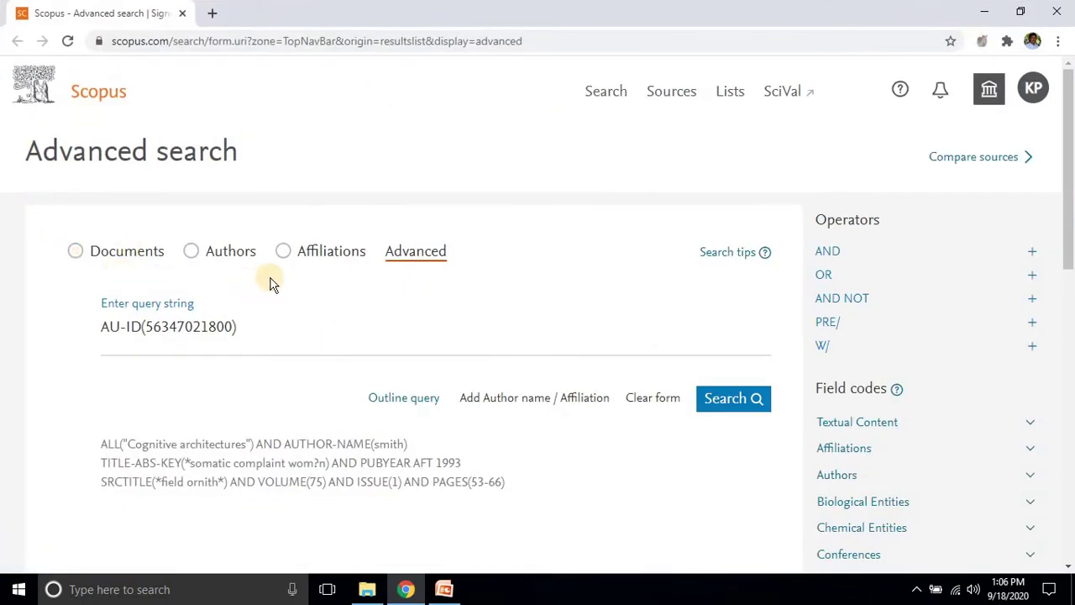
- Switch the Scopus search from Advanced to Documents and activate the empty search field
click(78, 257)
click(88, 252)
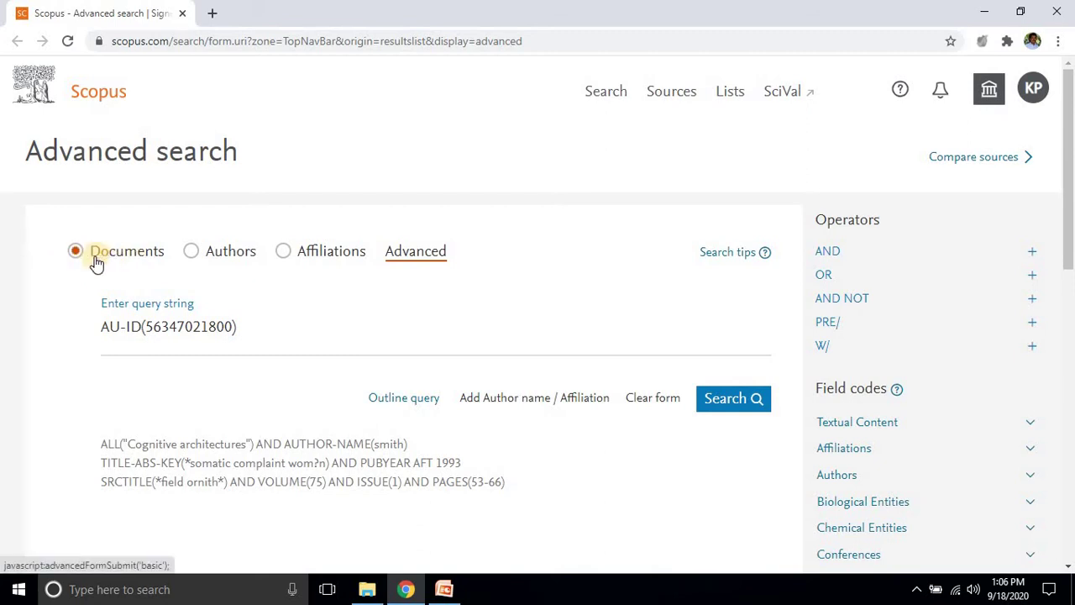
click(91, 260)
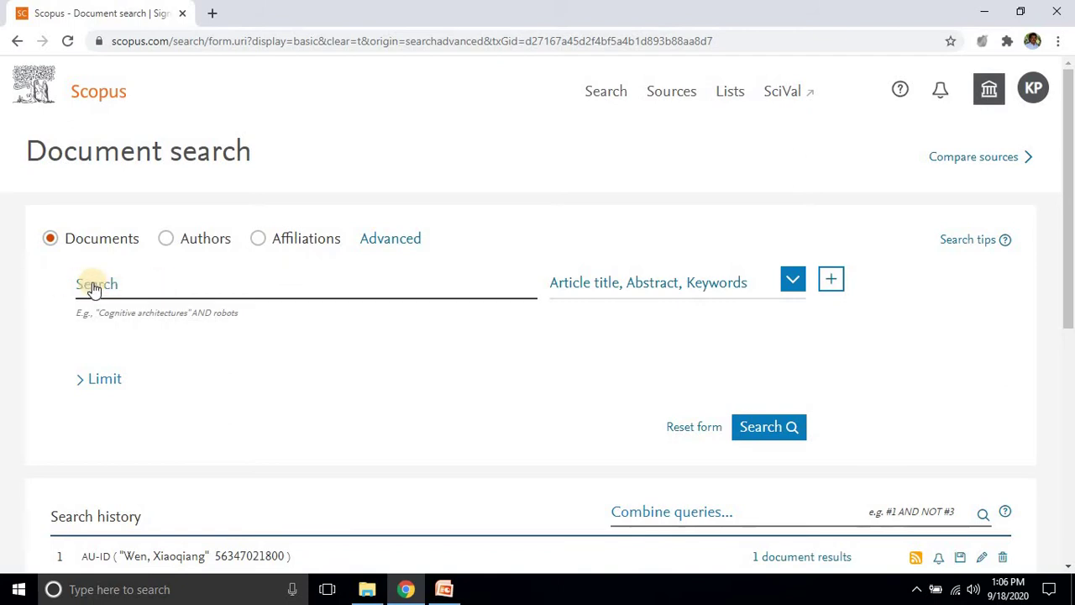
click(96, 287)
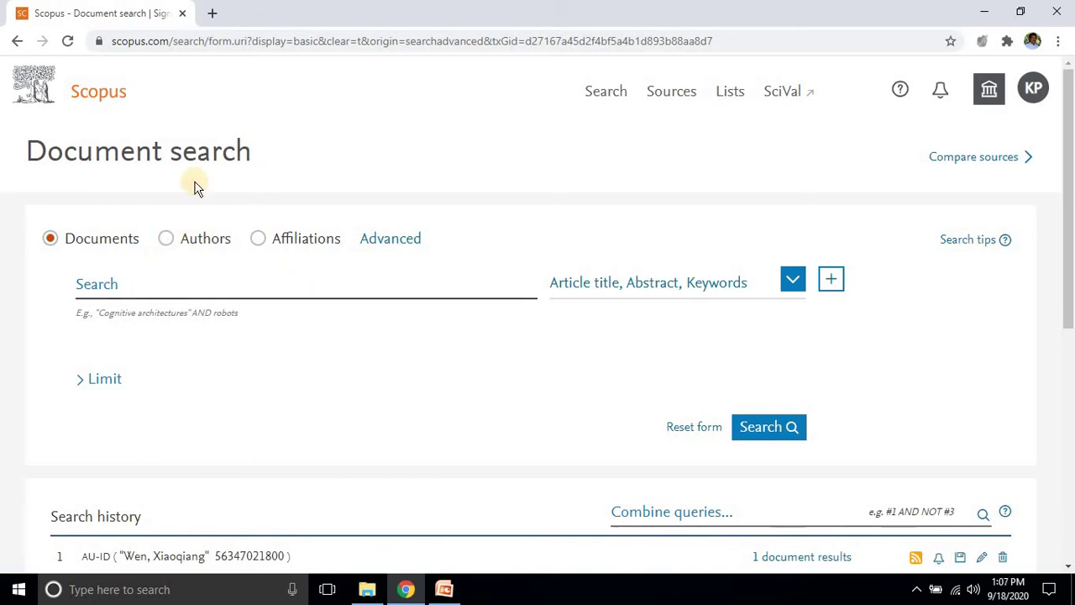
- Open the author's Google Scholar profile in a new tab and copy the title of the first listed article
click(211, 14)
text(dr)
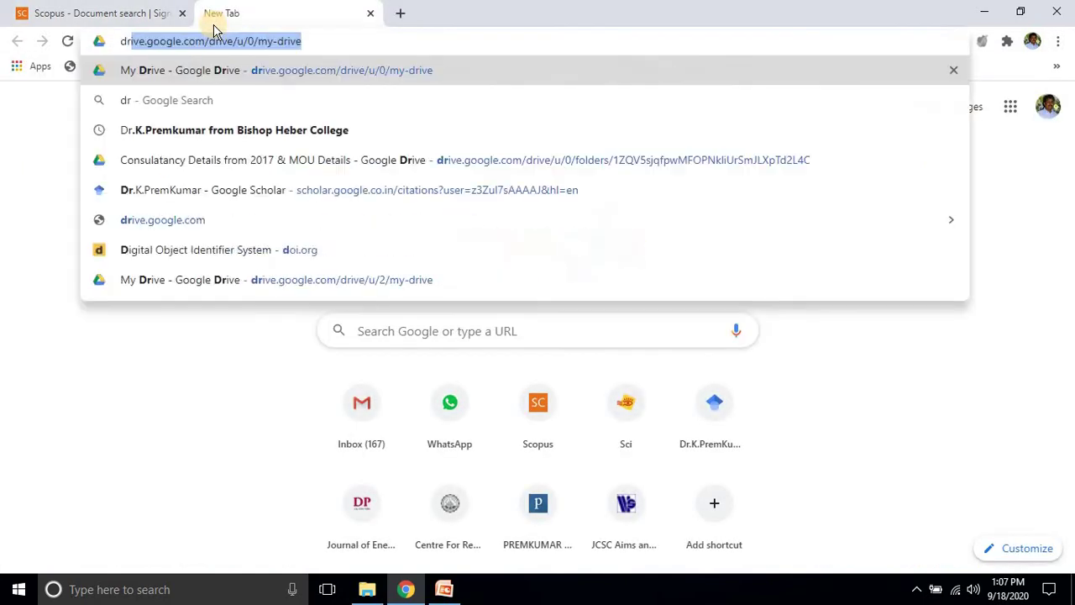
click(235, 220)
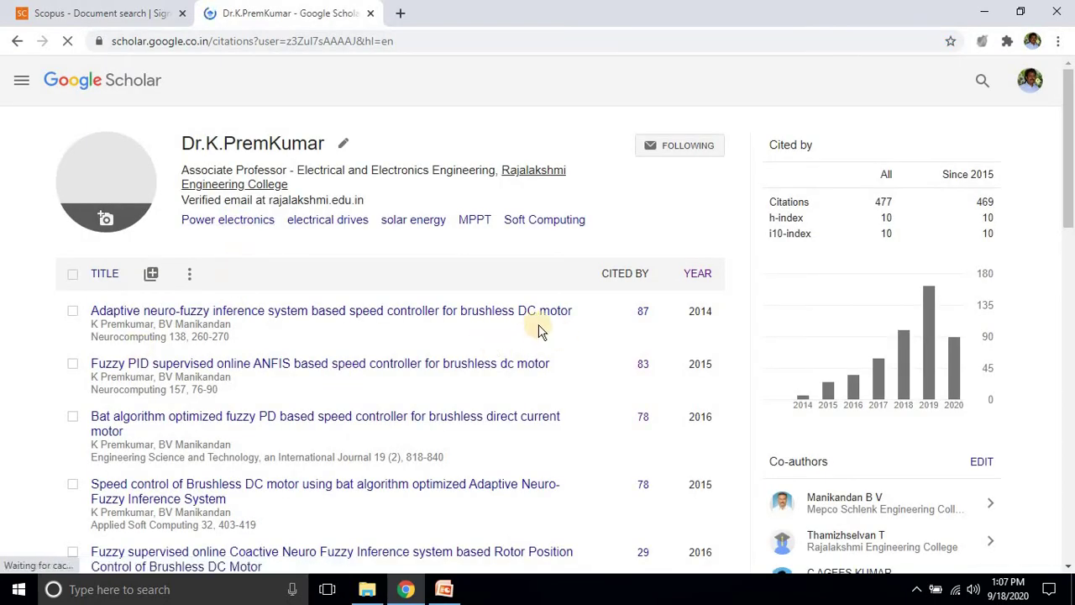
drag(573, 312, 79, 311)
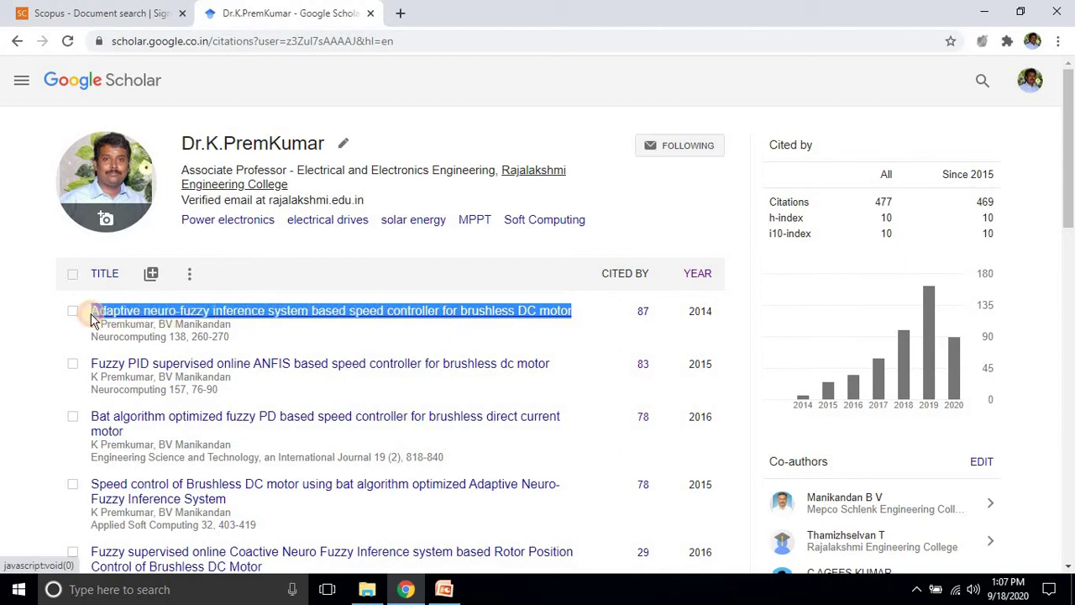
right_click(228, 311)
click(273, 433)
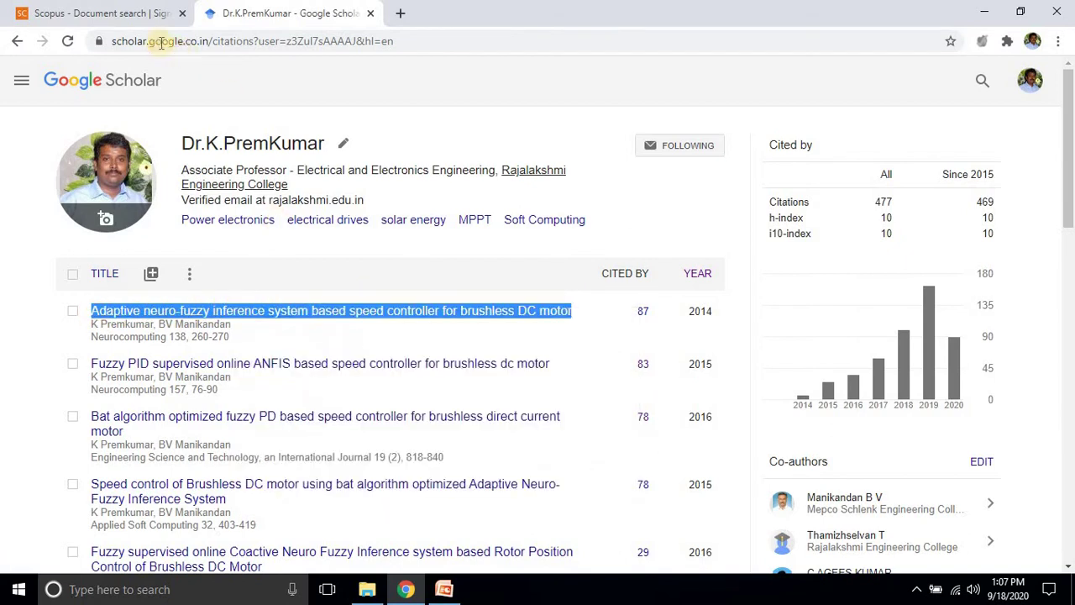
- Search Scopus documents for "Adaptive neuro-fuzzy inference system based speed controller for brushless DC motor" by article title, abstract and keywords
click(131, 13)
click(135, 292)
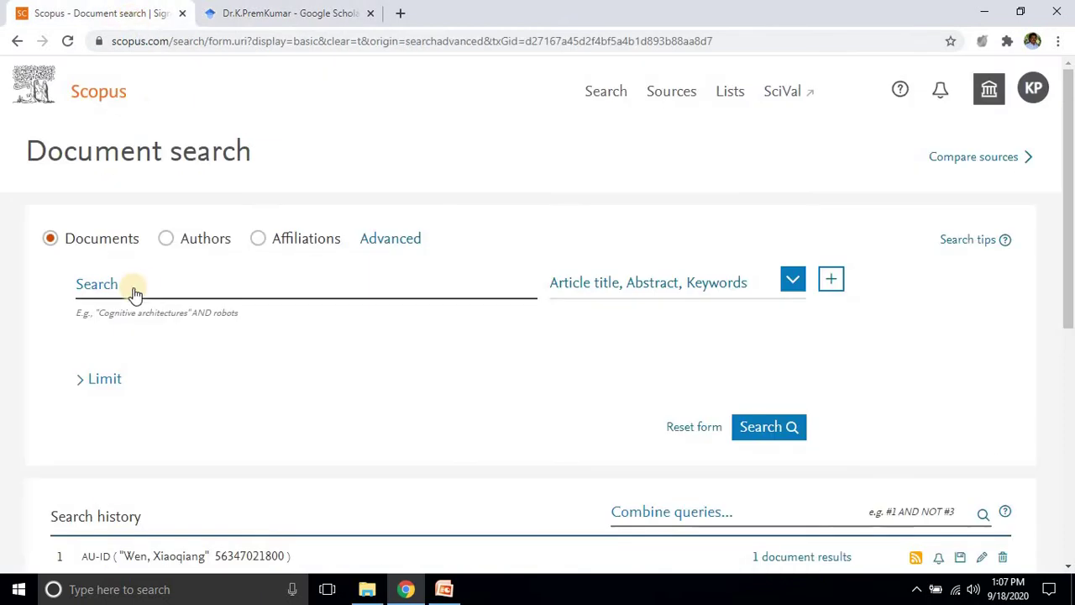
right_click(126, 287)
click(162, 382)
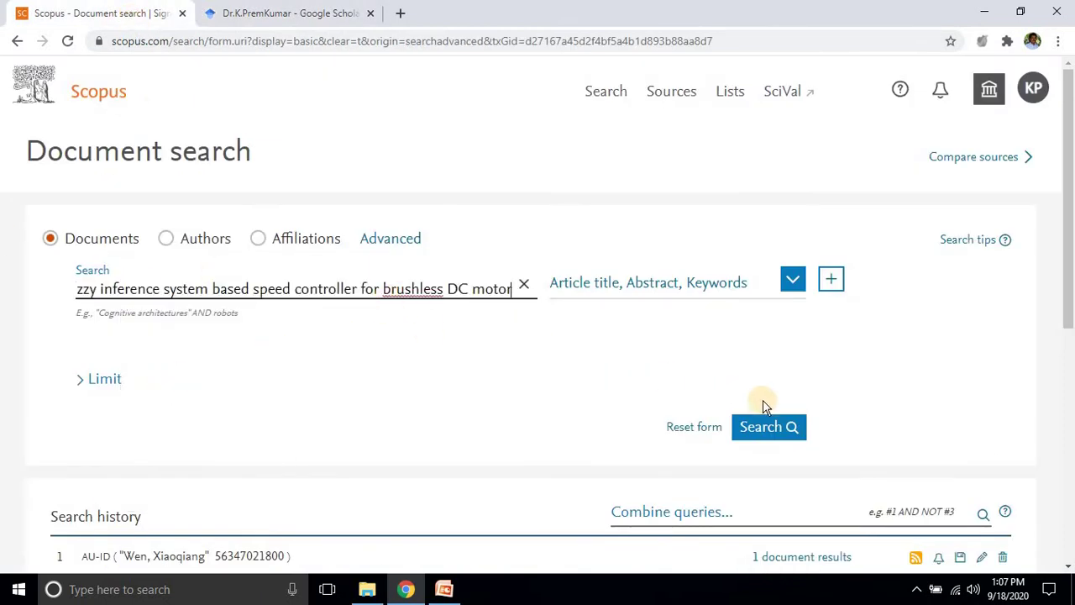
click(773, 430)
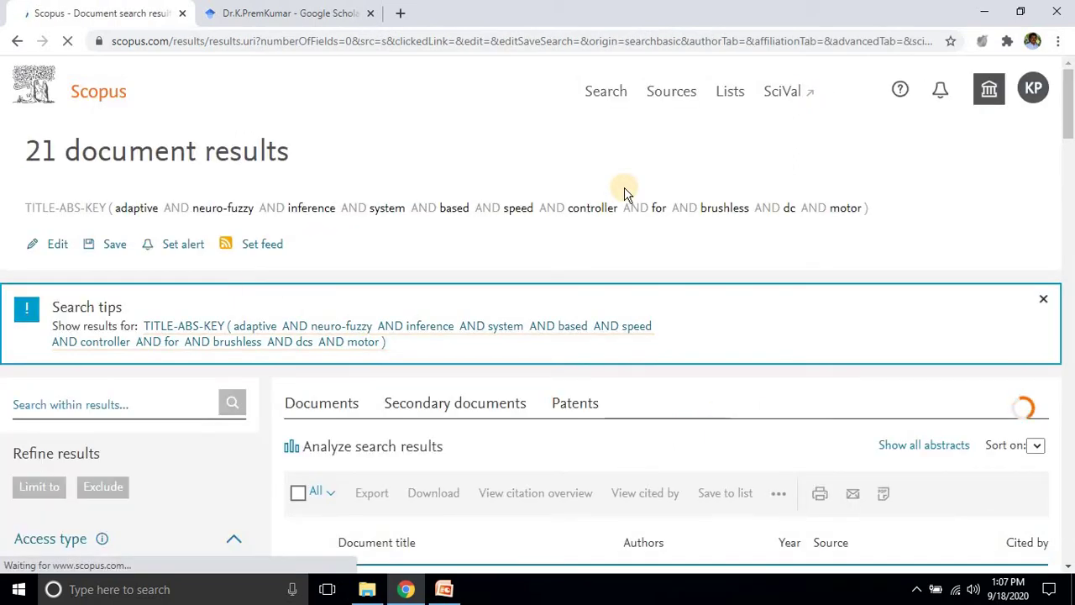
- Look through the document results for the 2014 Neurocomputing article with the searched title and check its authors, source and citation count
scroll(624, 193, down, 3)
scroll(624, 193, down, 4)
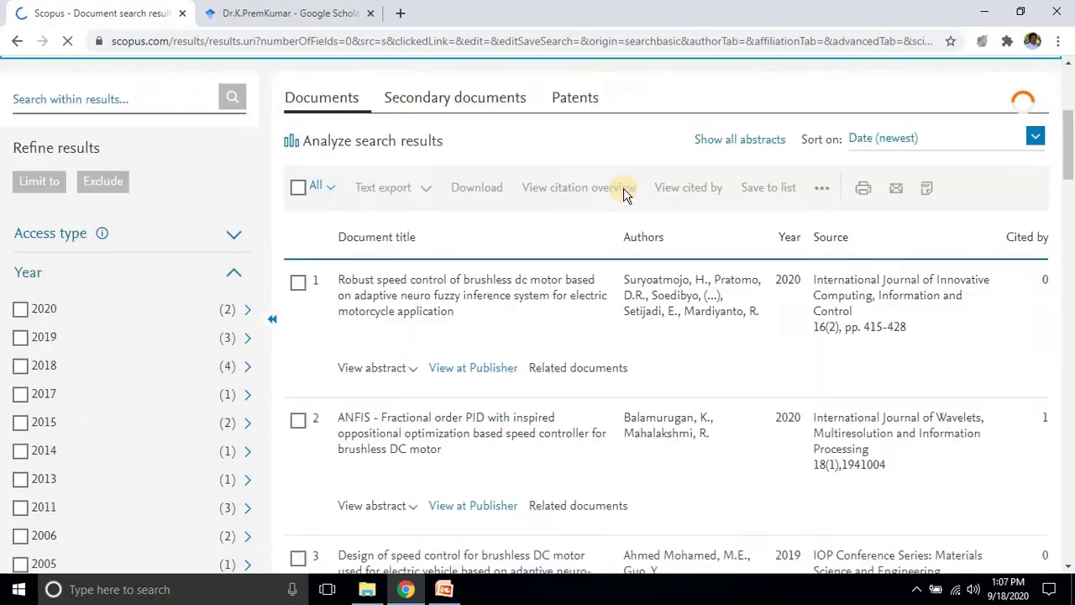
scroll(624, 194, down, 8)
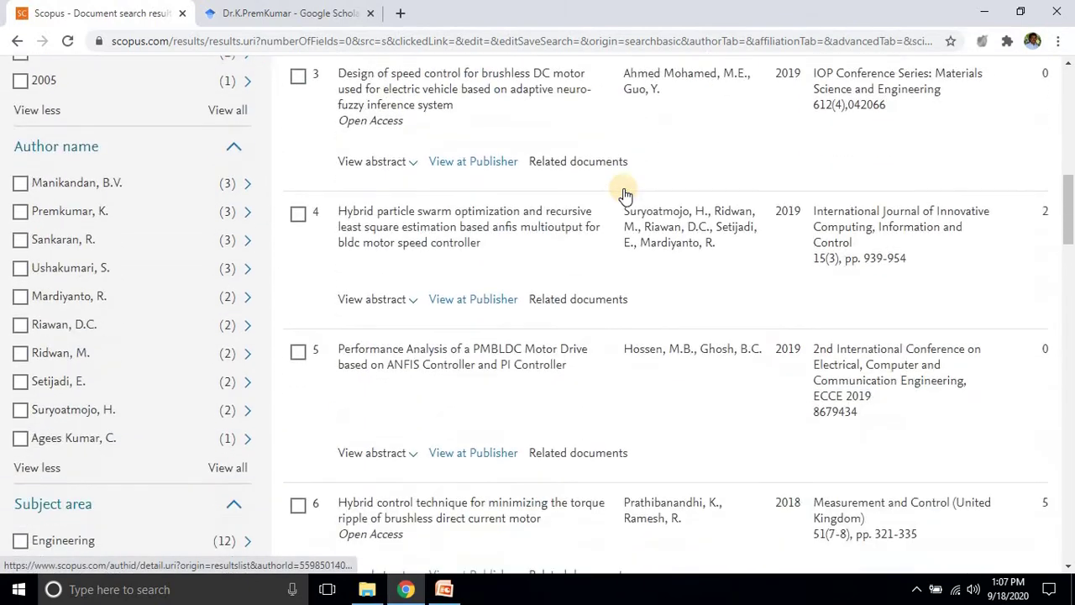
scroll(624, 194, down, 6)
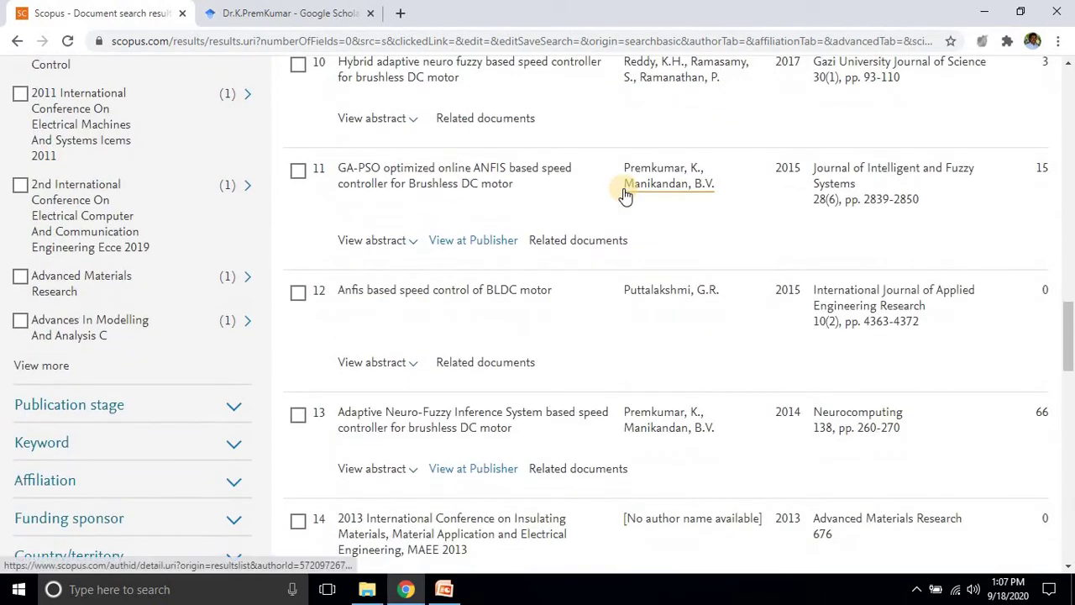
scroll(624, 191, down, 2)
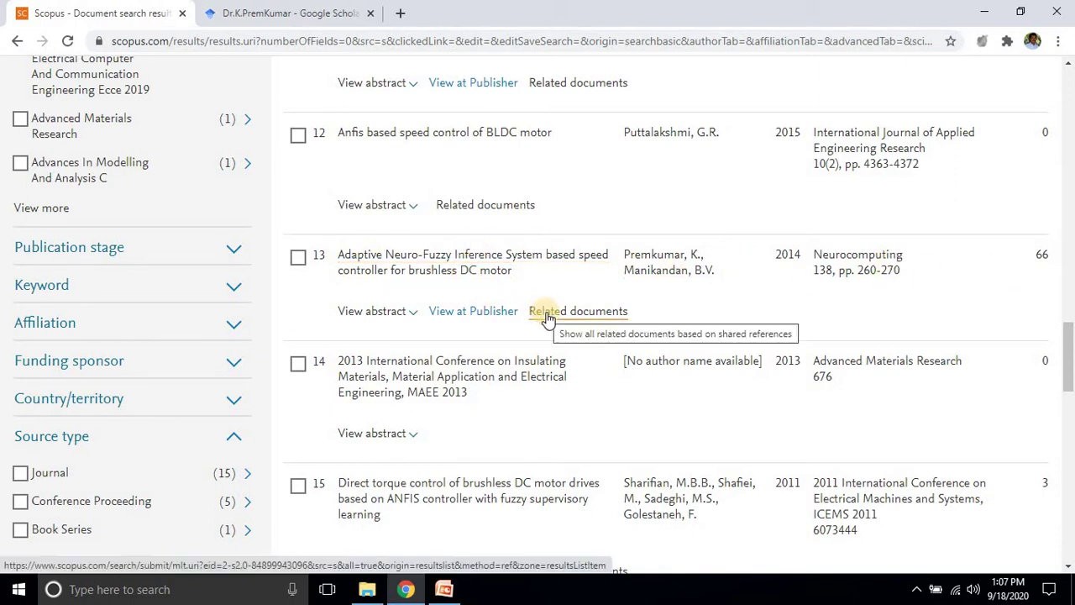
scroll(548, 319, up, 17)
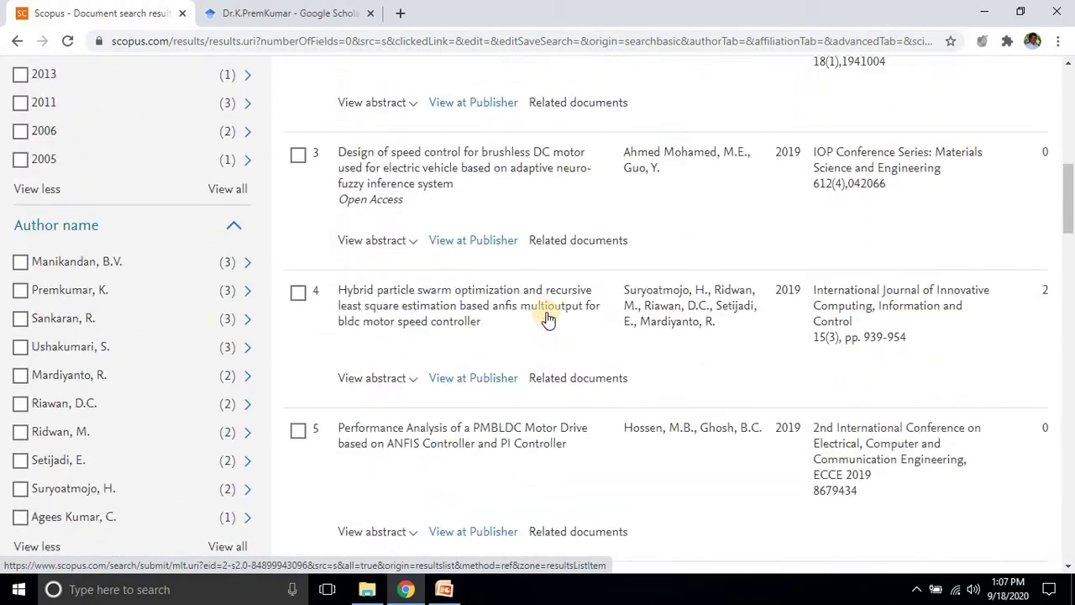
scroll(547, 319, up, 9)
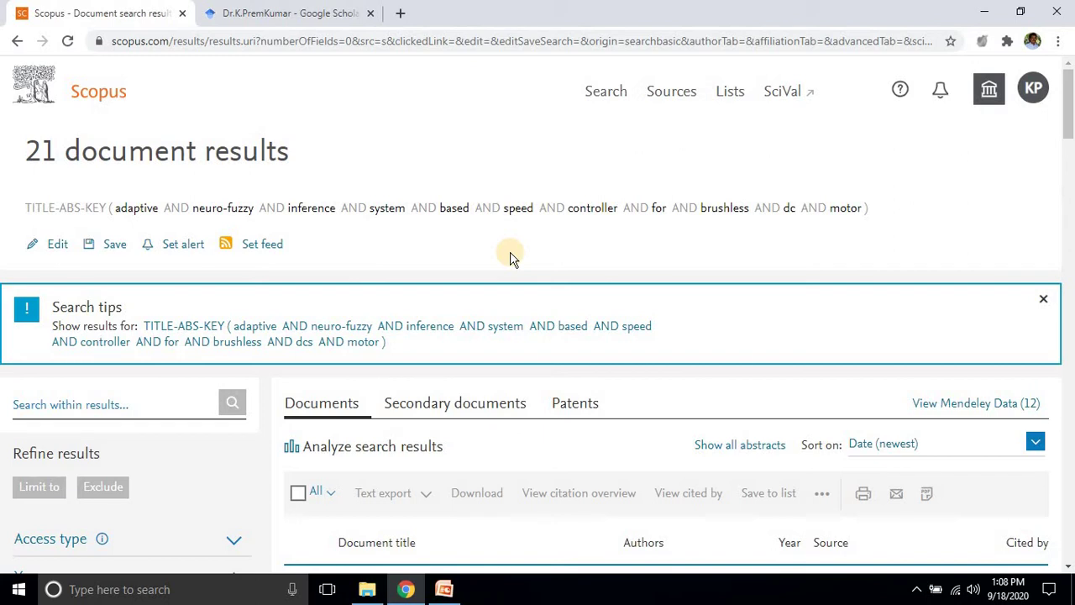
- Go back to the search form, switch it to Authors and enter the author's last name
click(17, 42)
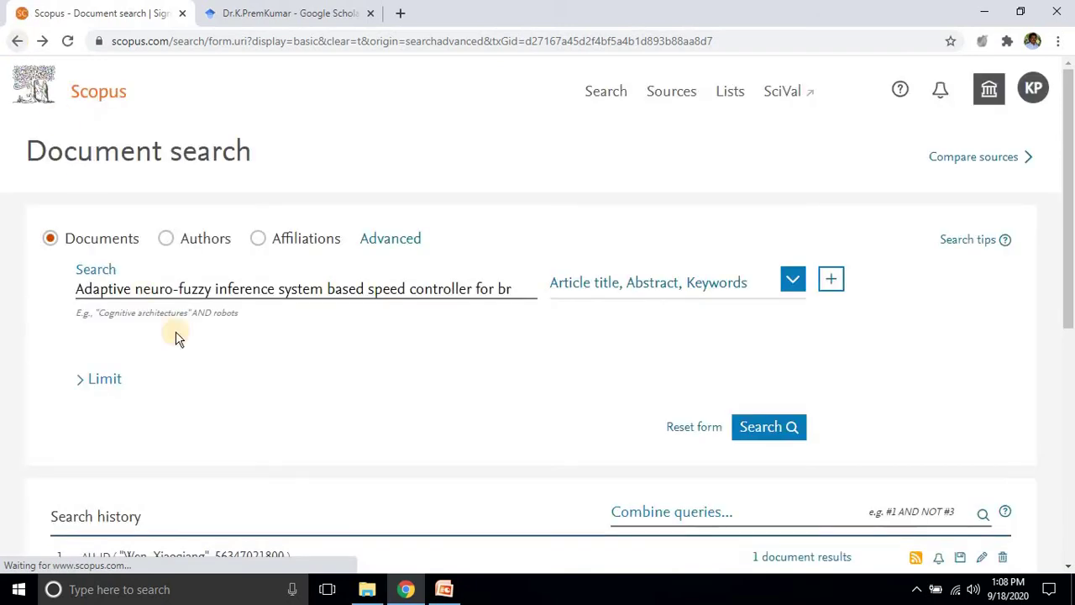
click(169, 241)
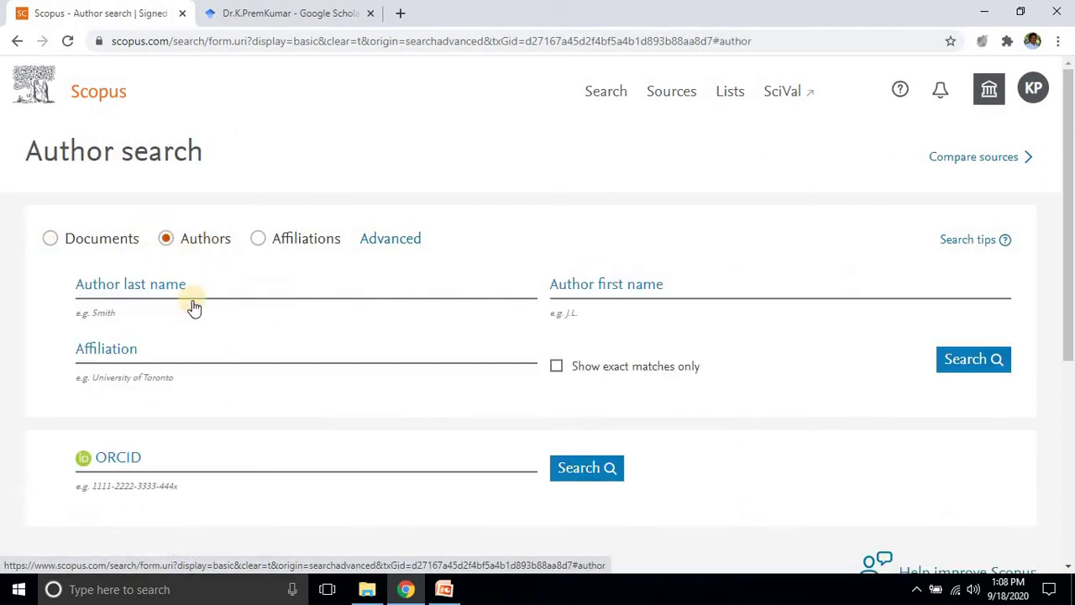
click(103, 286)
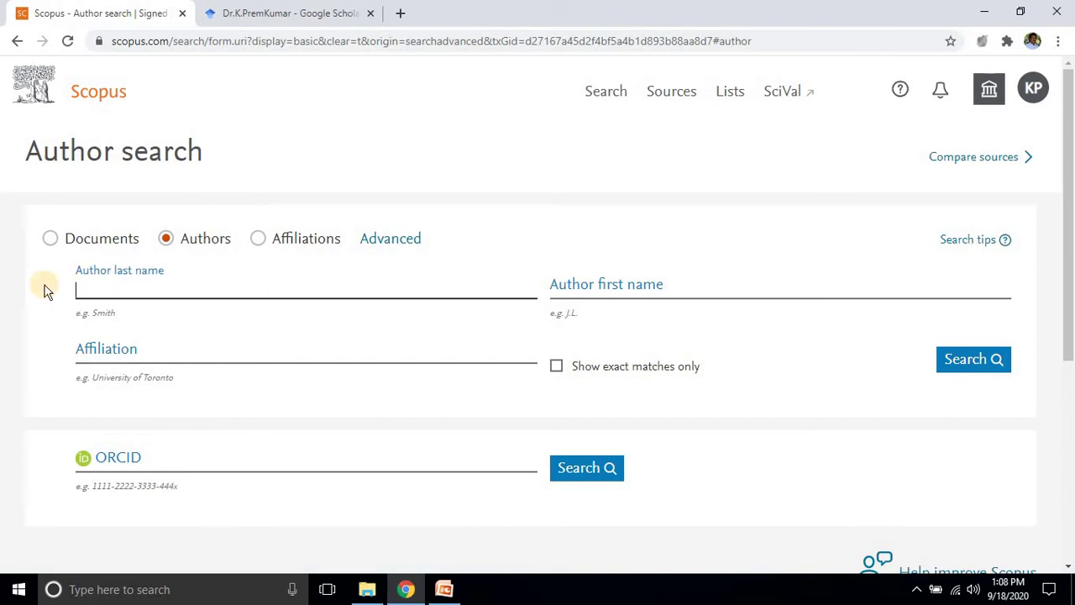
text(premkumar)
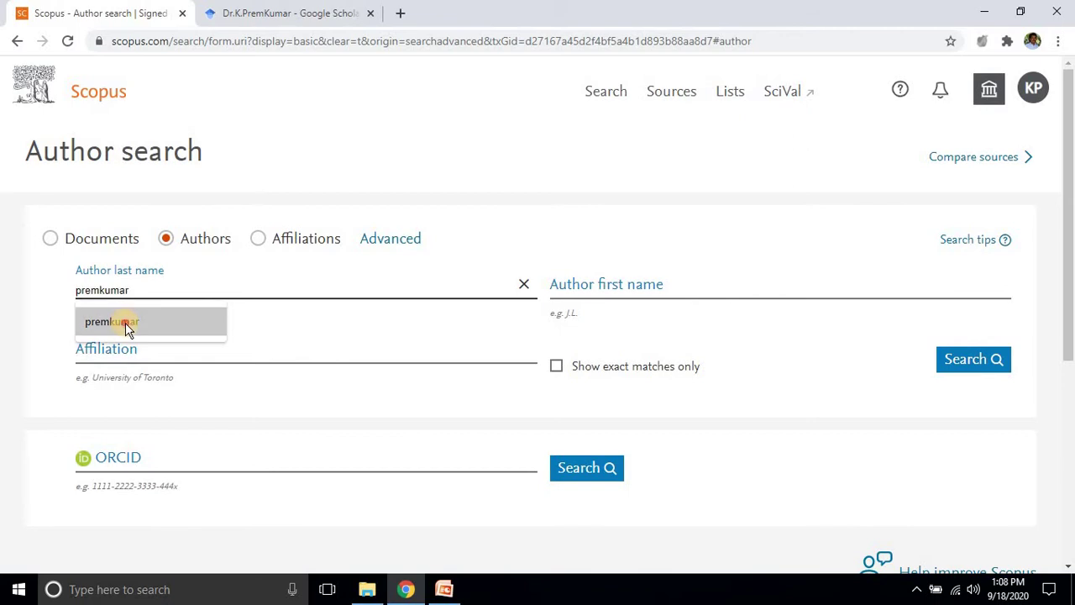
click(126, 325)
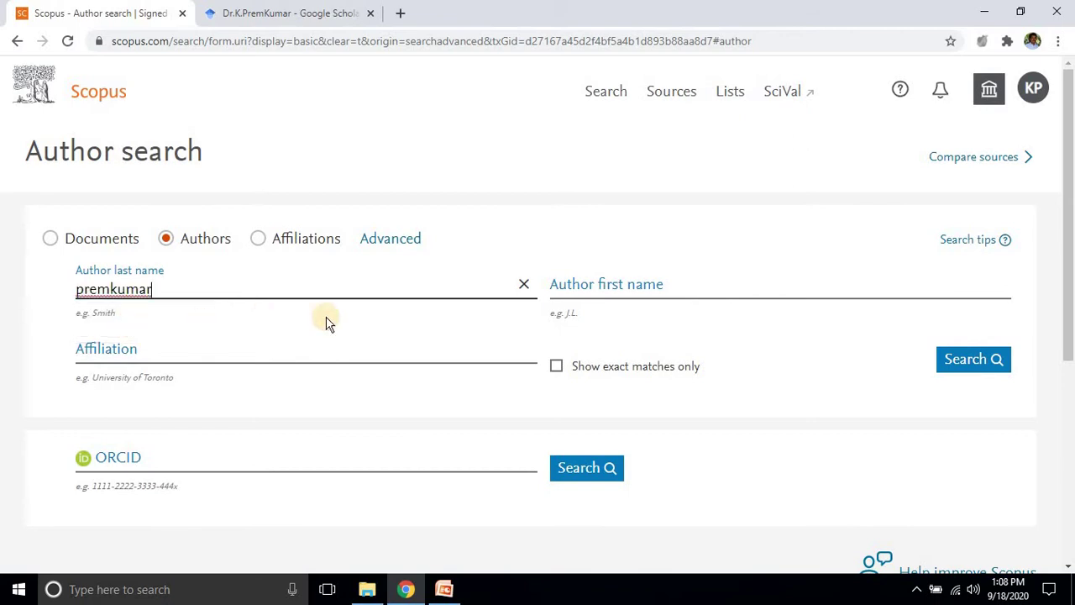
- Add the author's first name, leave the affiliation empty and run the author search
click(586, 291)
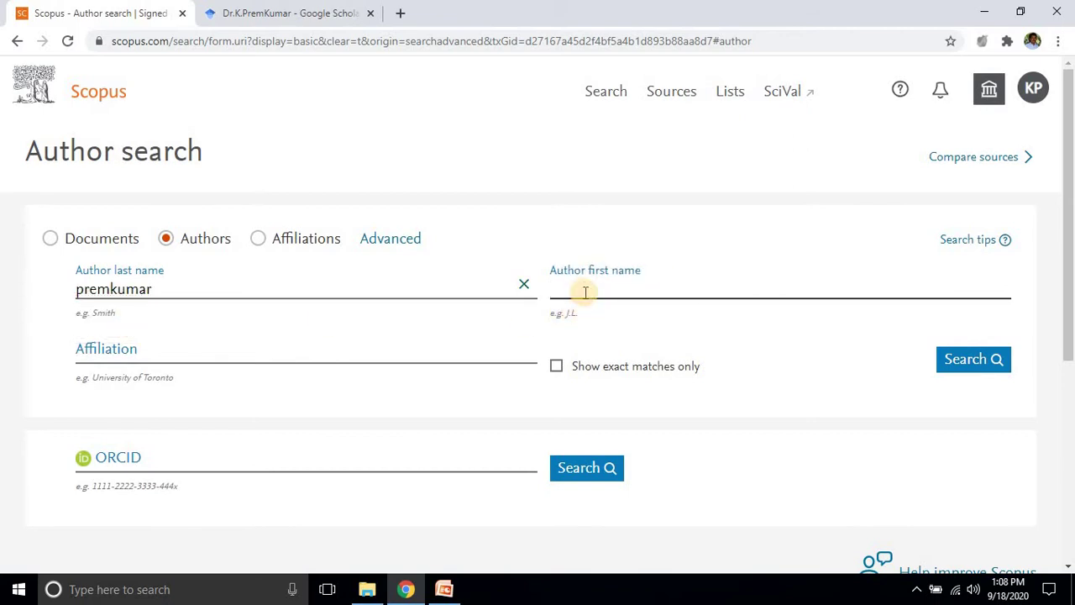
text(kamaraj)
click(583, 319)
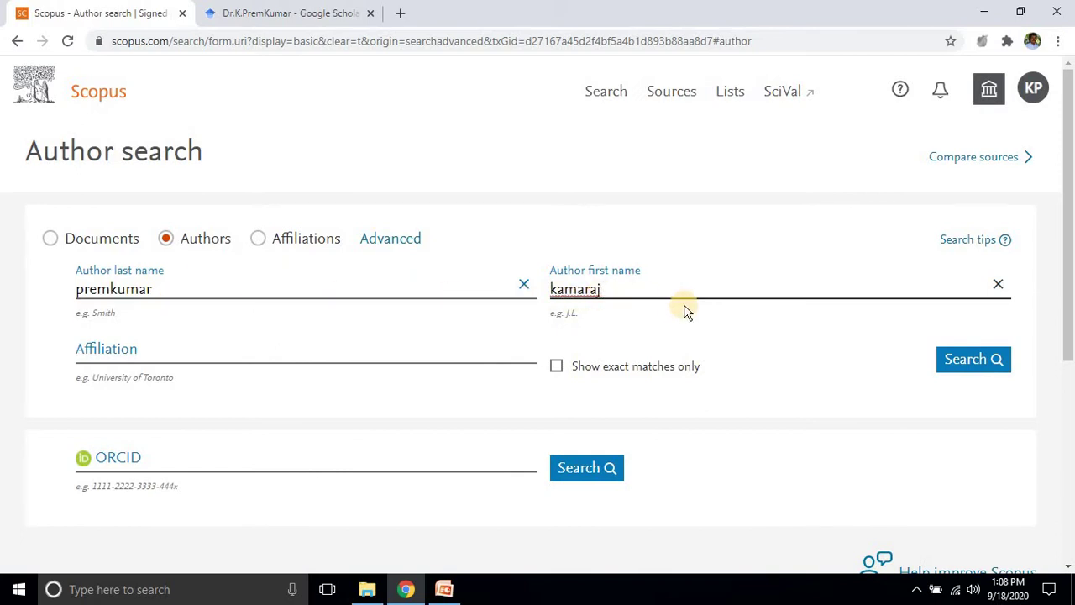
click(95, 357)
click(971, 368)
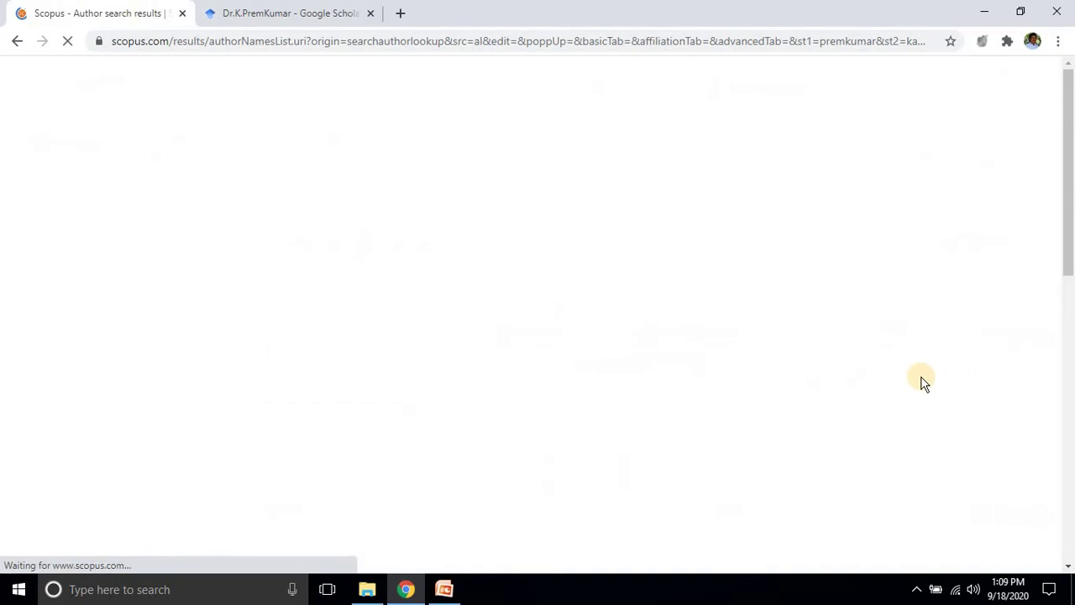
scroll(589, 303, down, 1)
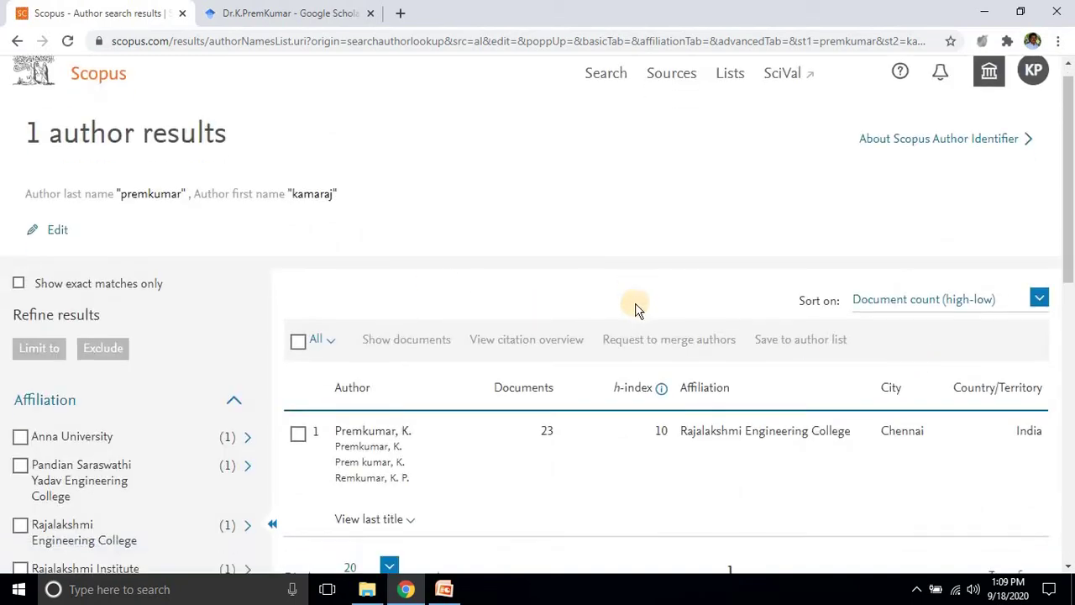
- Open the details page of the author affiliated with Rajalakshmi Engineering College from the author results
scroll(638, 294, down, 2)
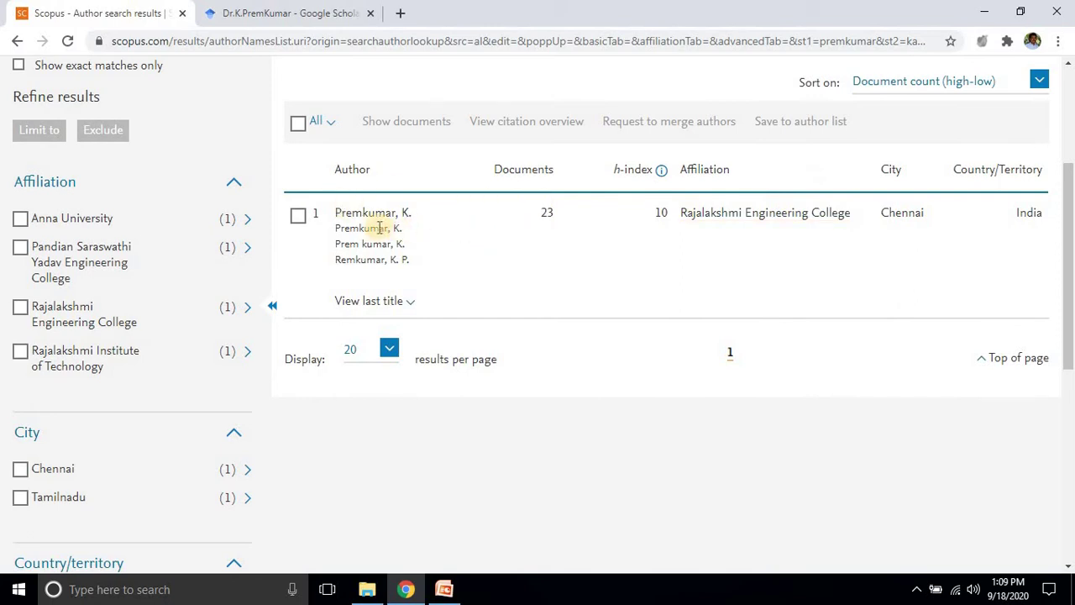
scroll(486, 257, up, 1)
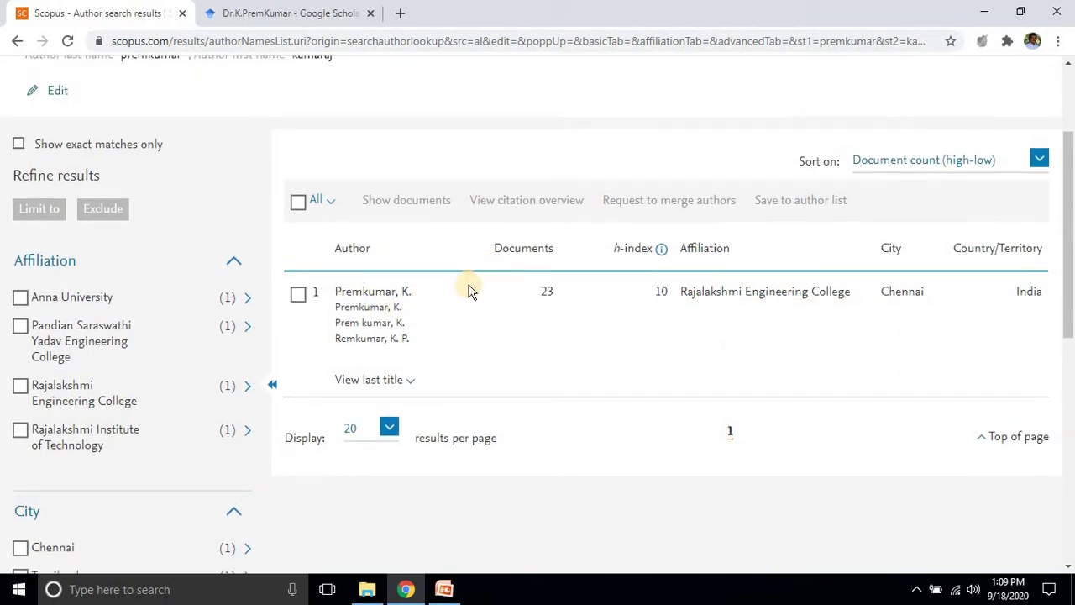
click(381, 297)
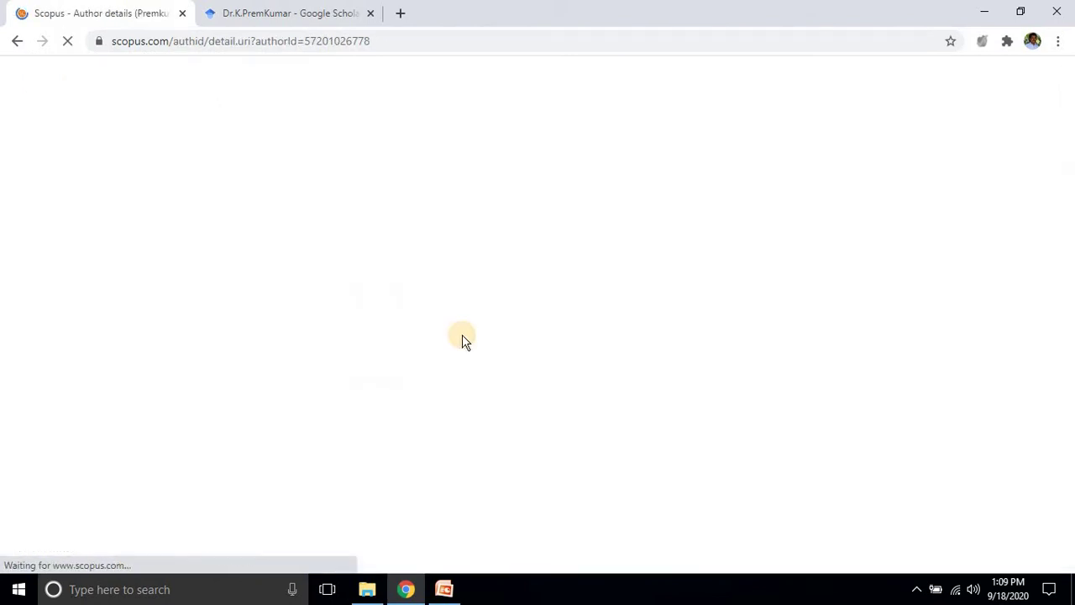
- Examine the author's details for affiliation, subject areas, document count, total citations, h-index and the yearly document and citation trends
scroll(314, 288, down, 4)
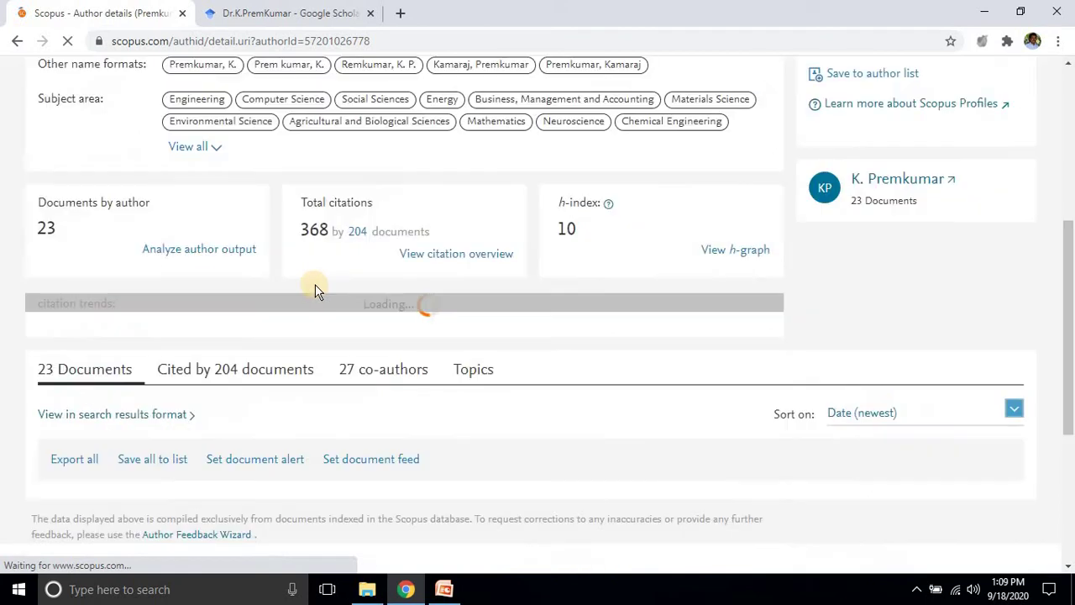
scroll(524, 367, up, 2)
scroll(524, 367, up, 3)
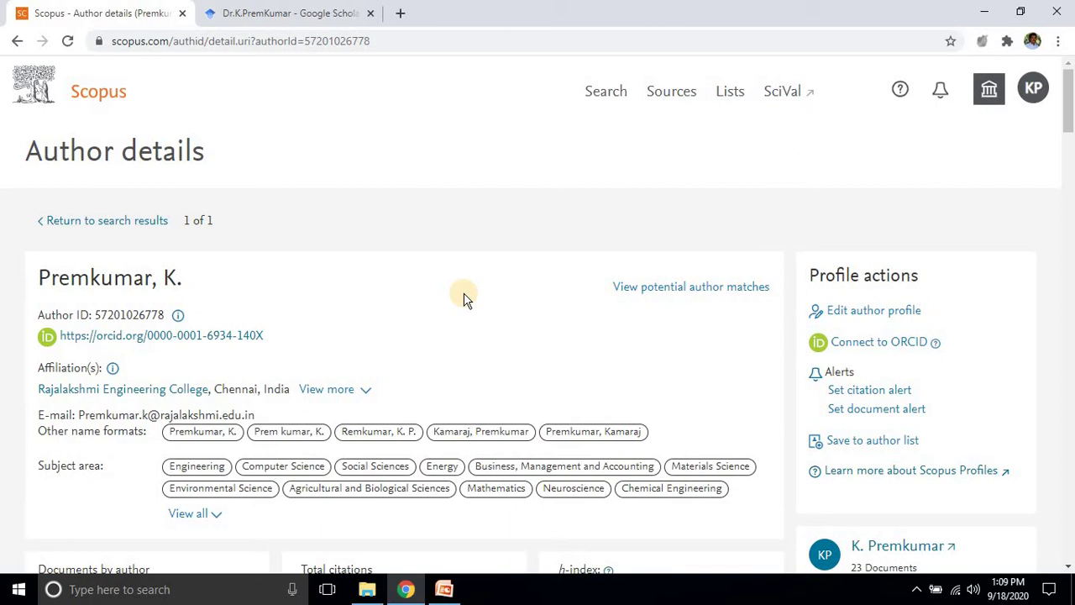
scroll(467, 300, down, 1)
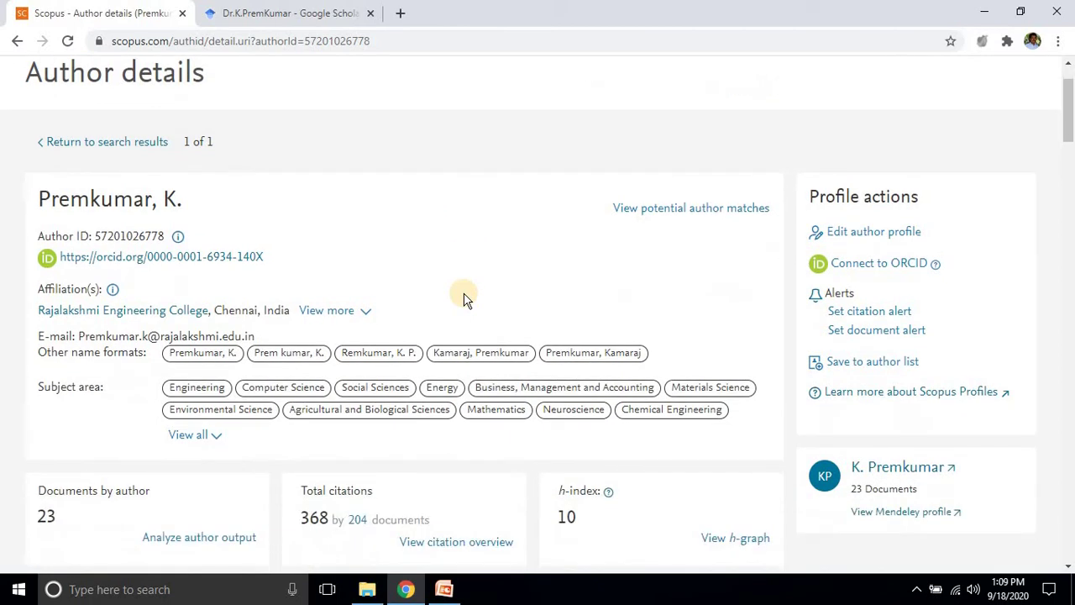
scroll(467, 299, down, 5)
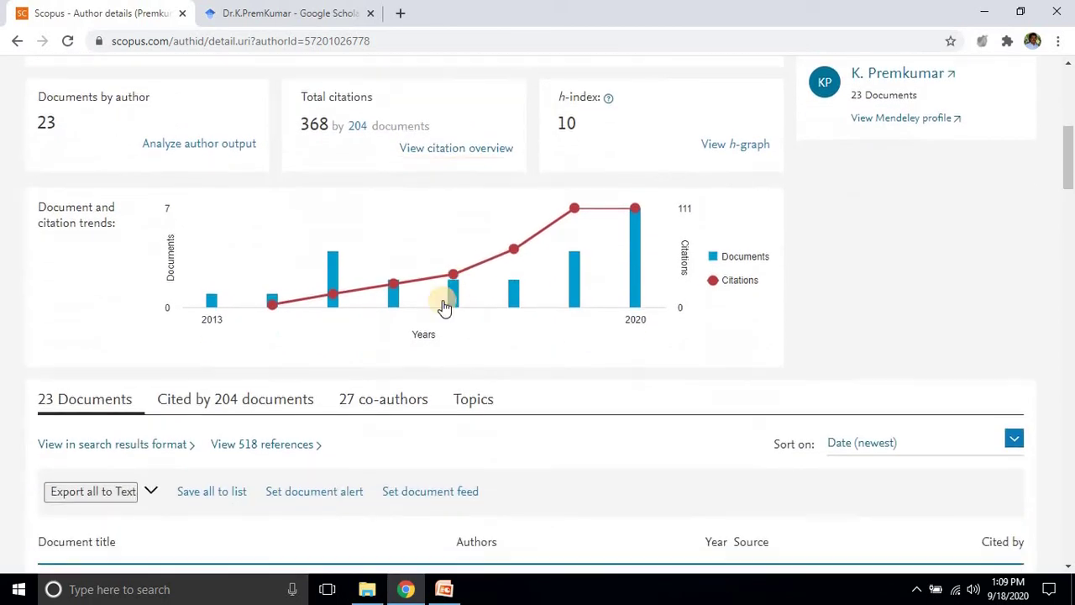
scroll(84, 282, up, 1)
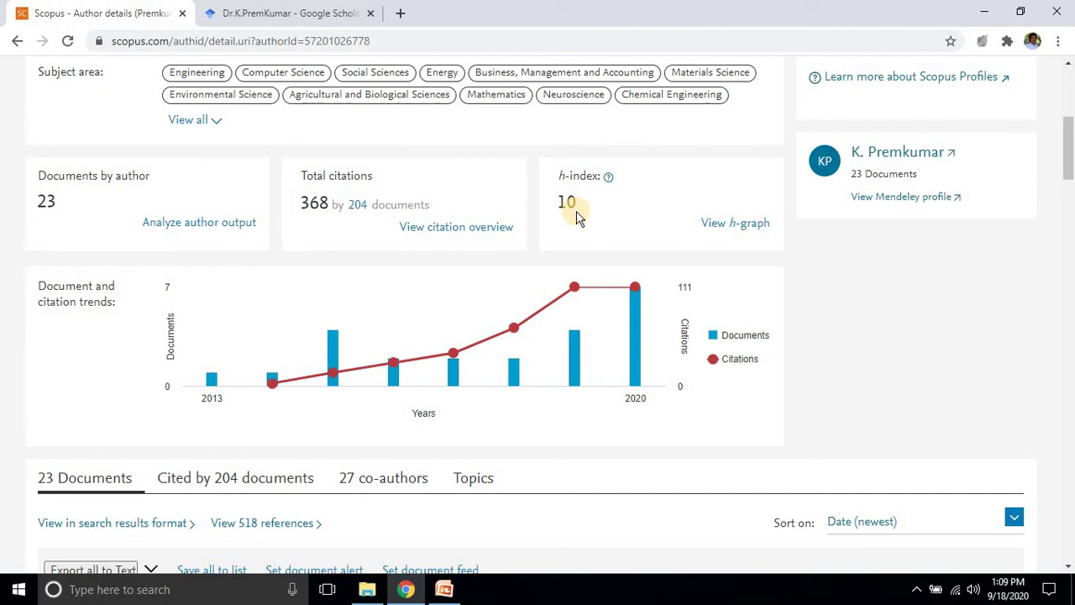
scroll(577, 217, down, 1)
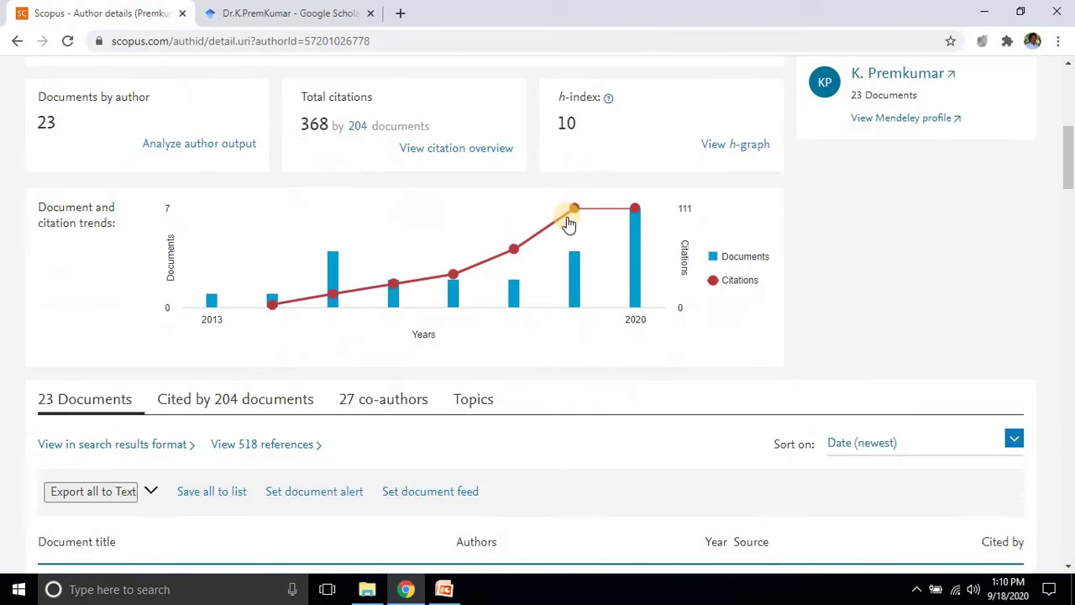
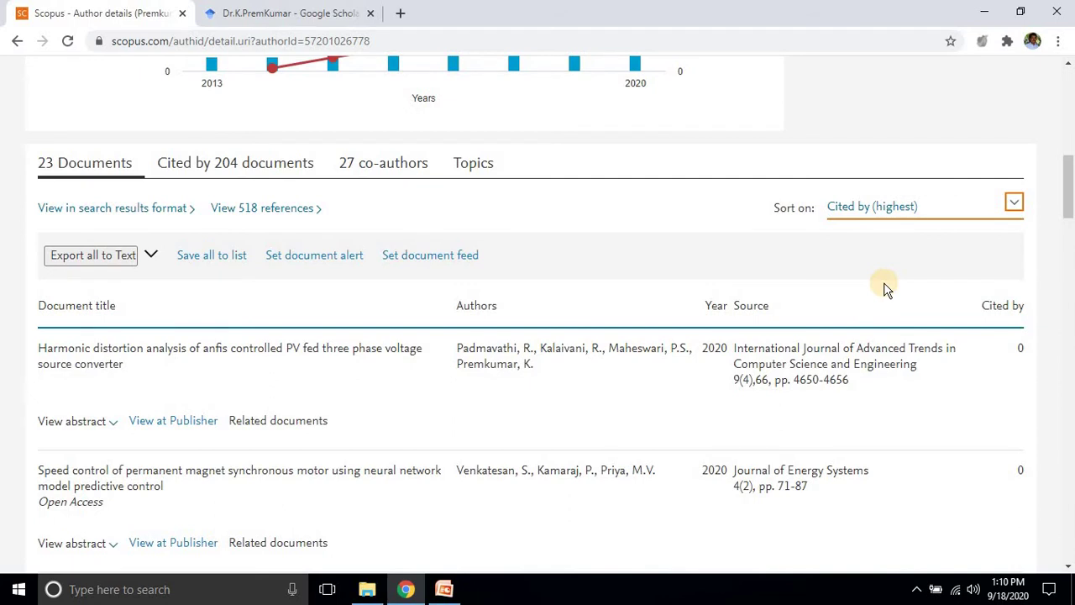
- Go through the author's documents sorted by Cited by (highest), checking each document's citation count against its rank for the h-index
scroll(872, 256, down, 1)
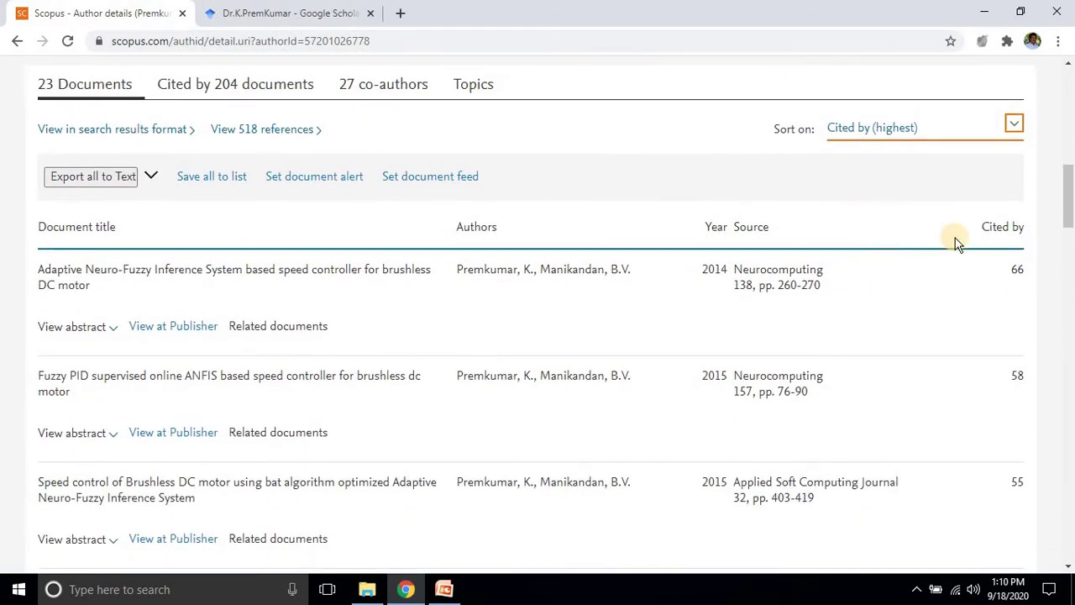
scroll(962, 241, down, 1)
scroll(990, 244, up, 1)
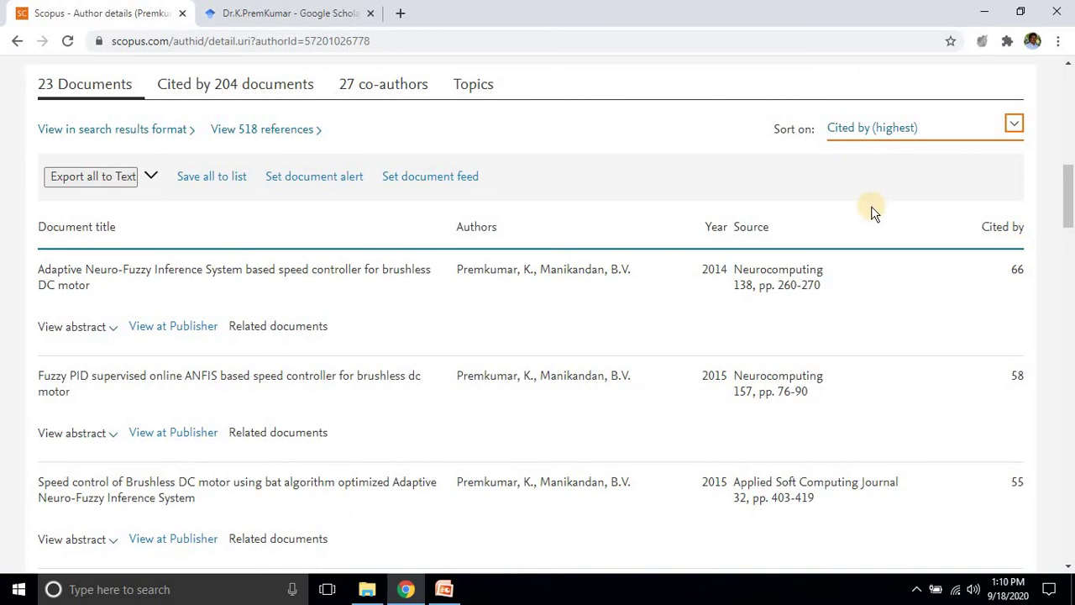
scroll(880, 239, down, 1)
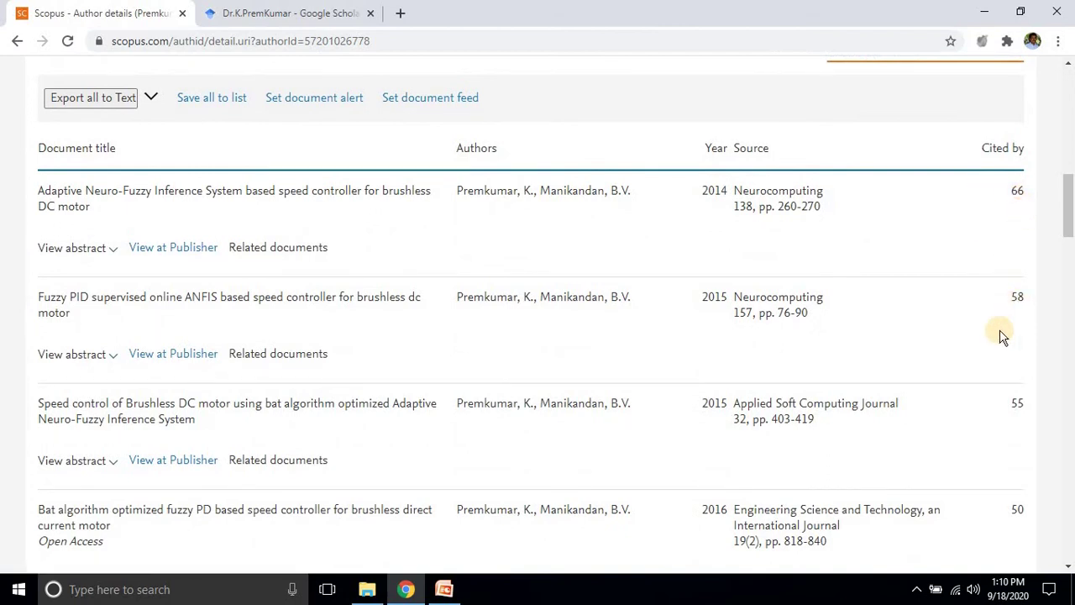
scroll(1001, 336, down, 1)
scroll(1008, 437, down, 1)
scroll(1018, 481, down, 4)
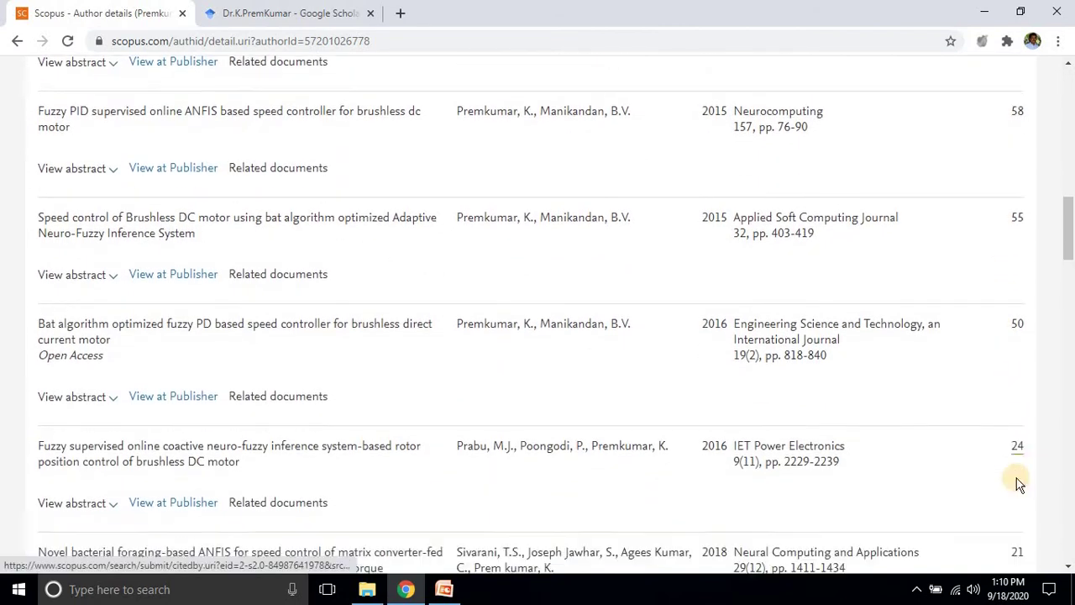
scroll(1014, 471, down, 4)
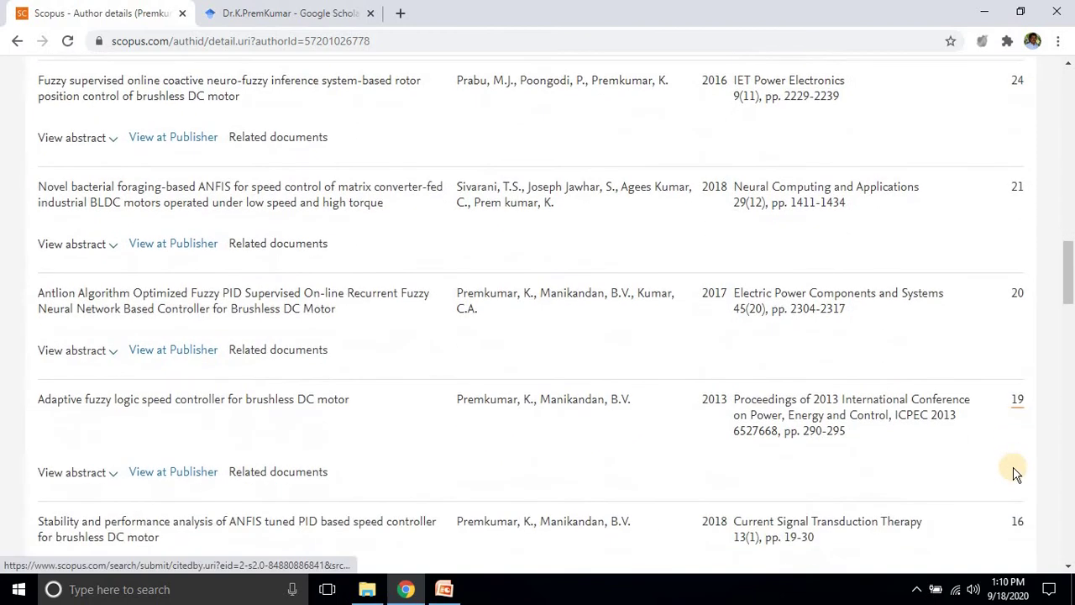
scroll(1014, 460, down, 1)
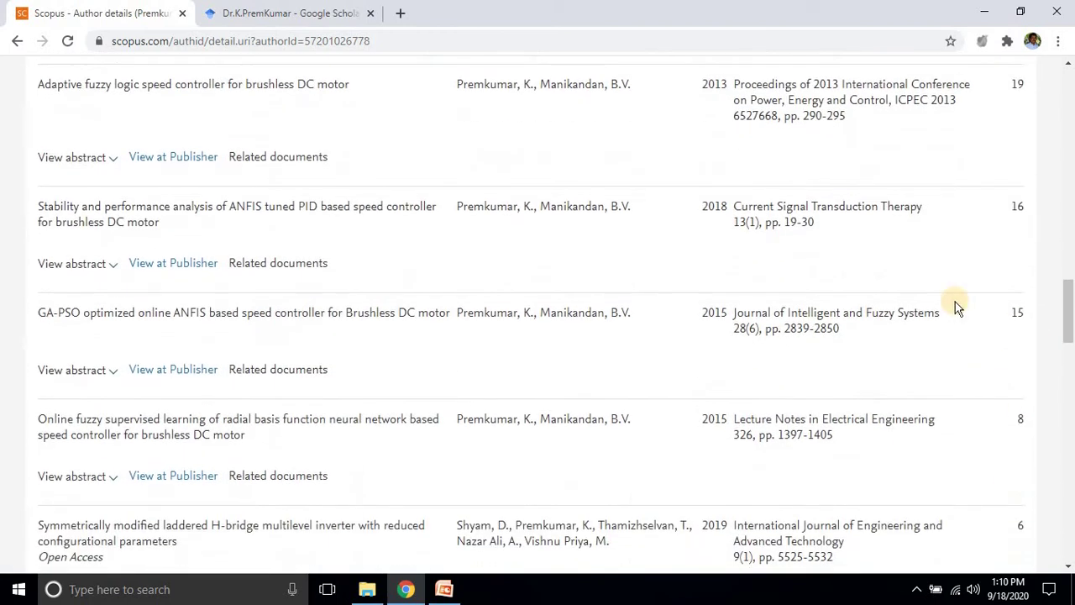
scroll(1023, 424, down, 1)
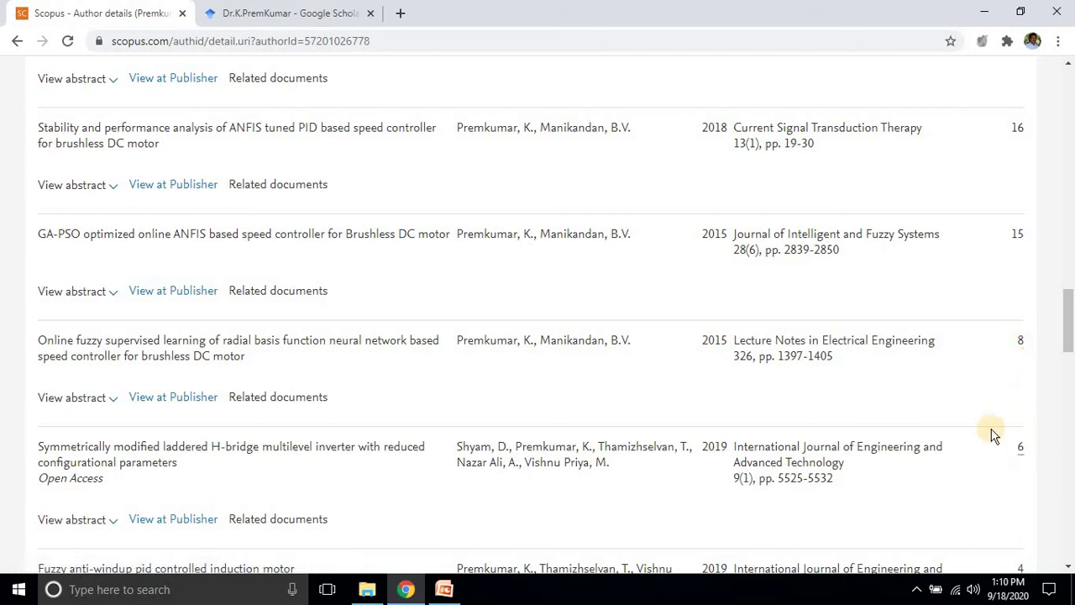
- Recheck the citation counts of the author's ten most cited documents and compare them with the h-index in the profile metrics
scroll(1005, 432, up, 1)
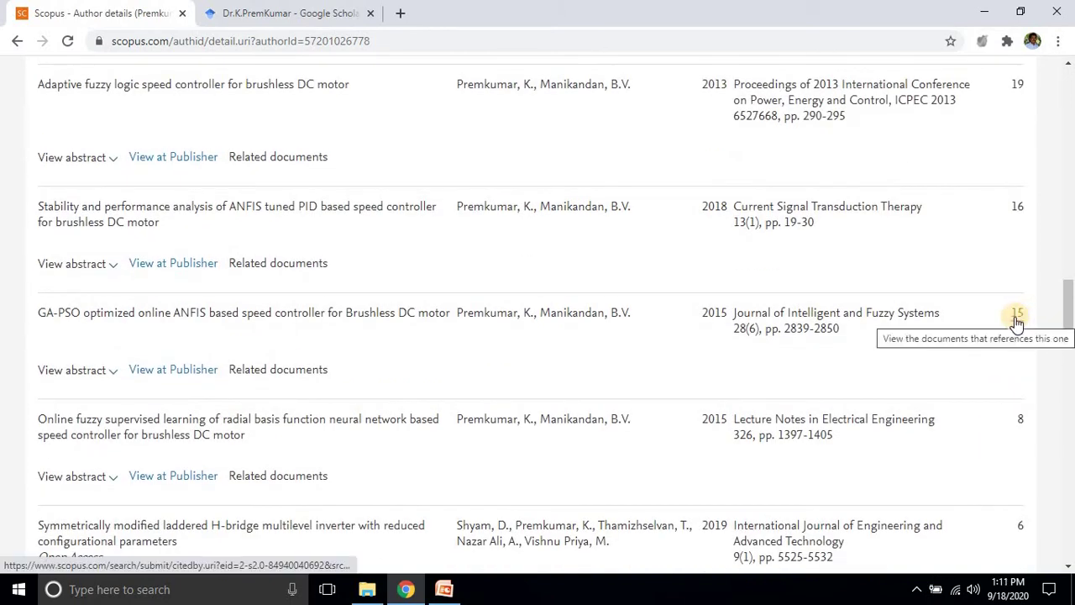
scroll(999, 326, up, 2)
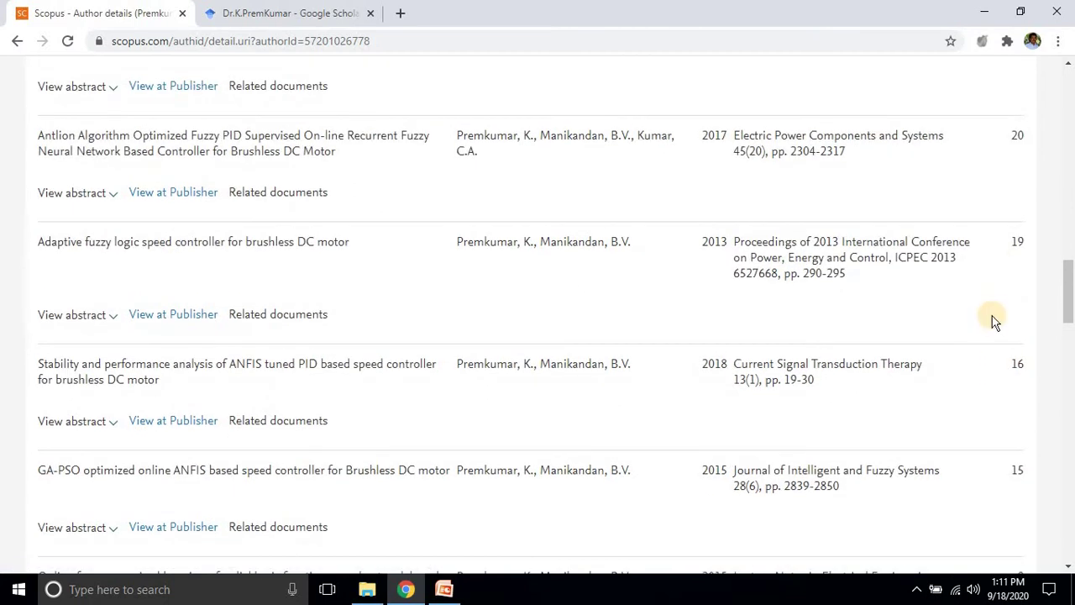
scroll(996, 311, up, 2)
scroll(993, 253, up, 2)
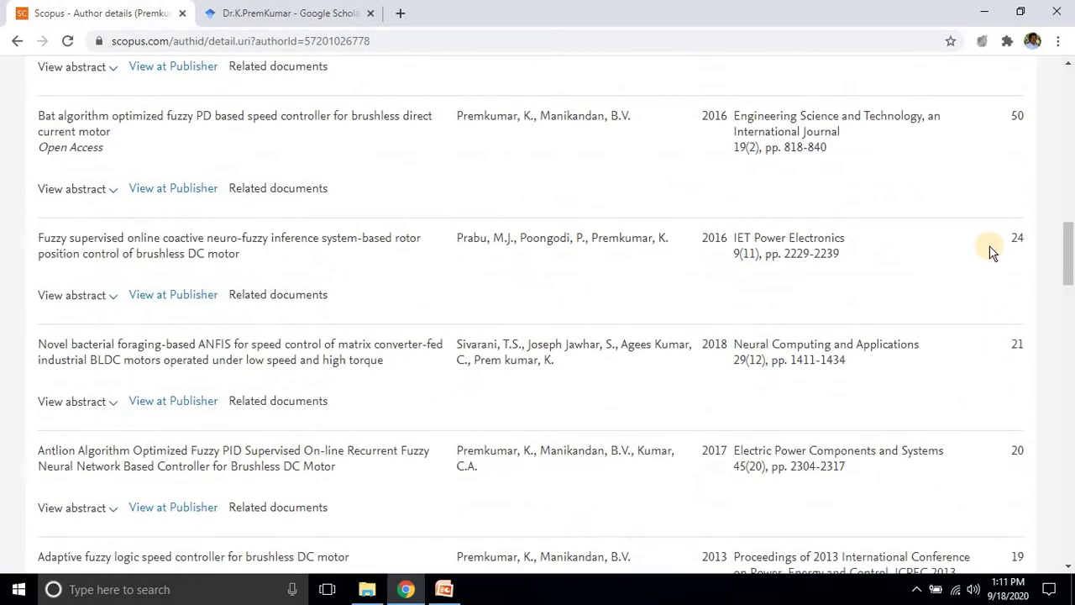
scroll(991, 252, up, 1)
scroll(979, 166, up, 2)
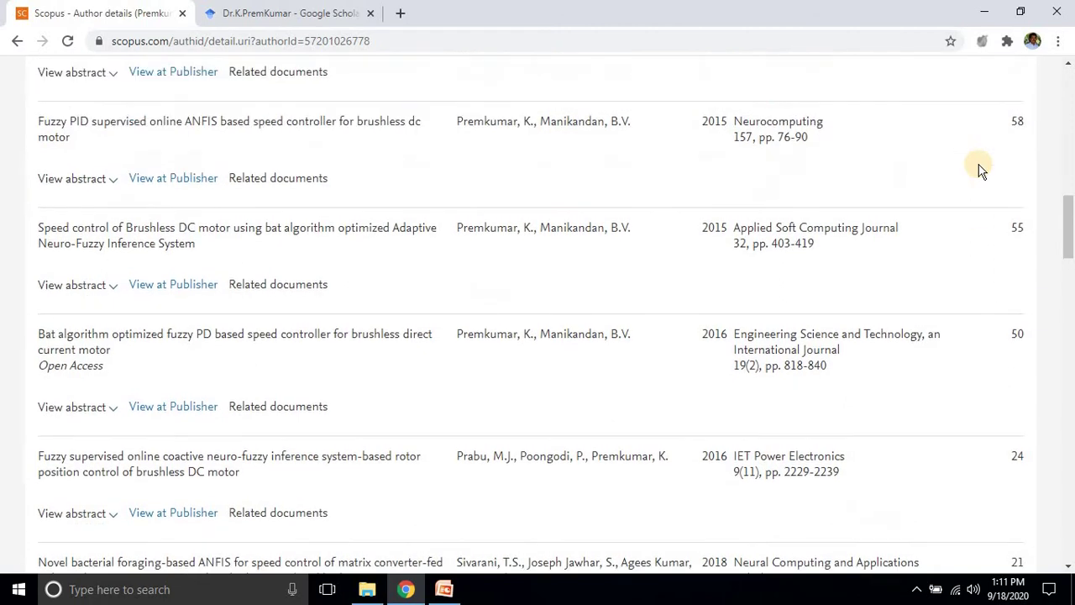
scroll(979, 168, up, 1)
scroll(979, 168, down, 3)
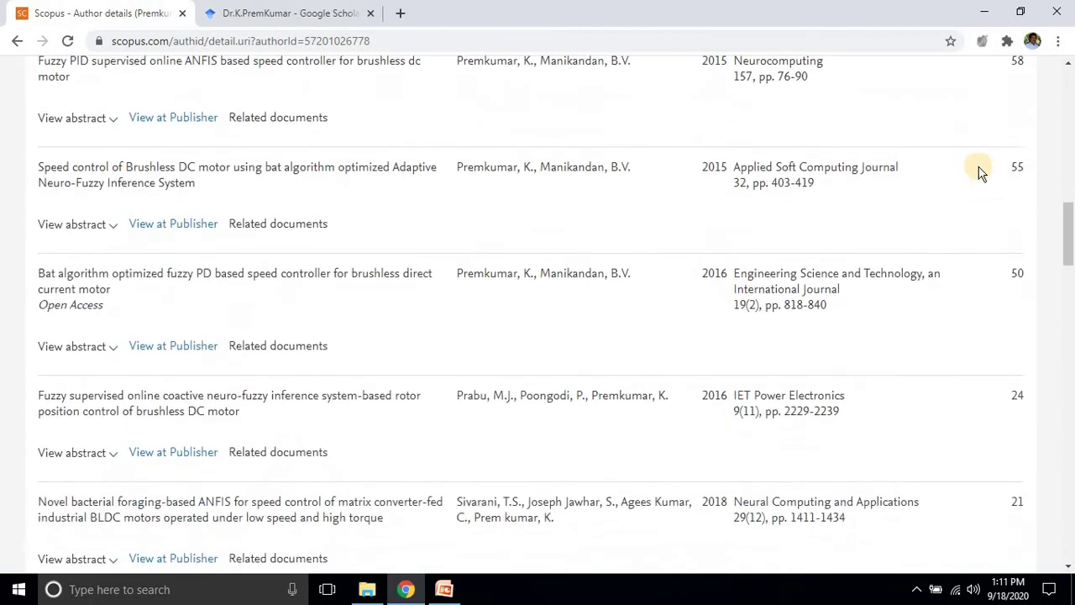
scroll(980, 174, down, 3)
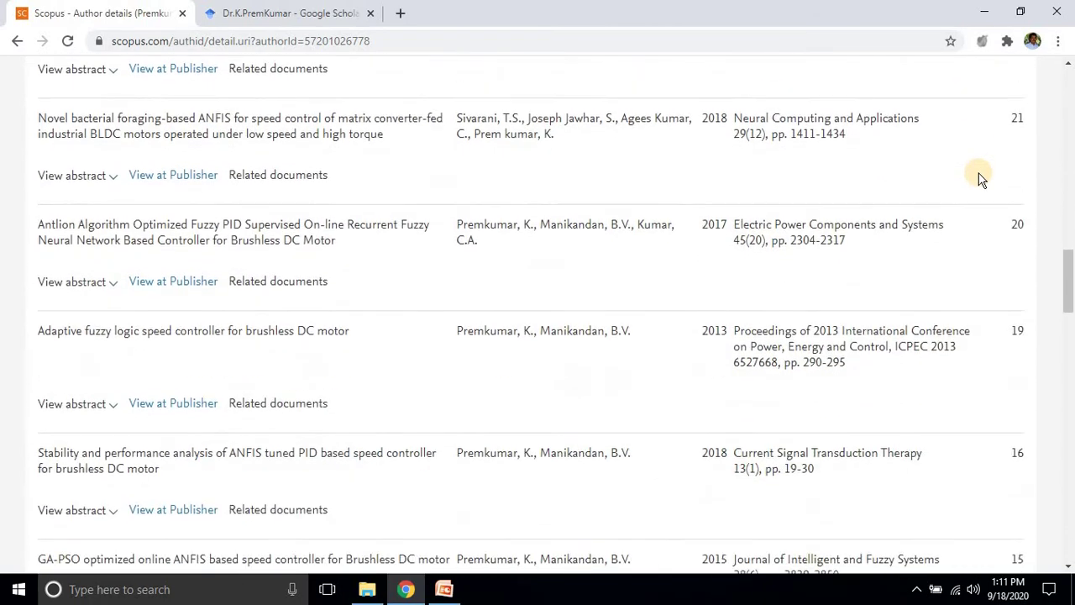
scroll(974, 223, down, 2)
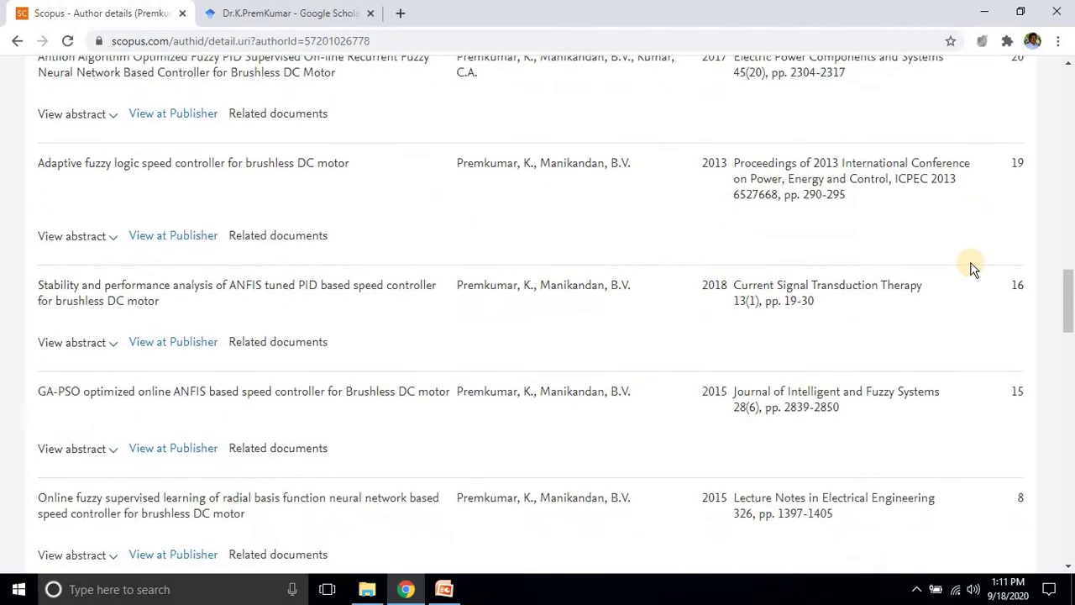
scroll(973, 269, up, 5)
scroll(973, 269, up, 9)
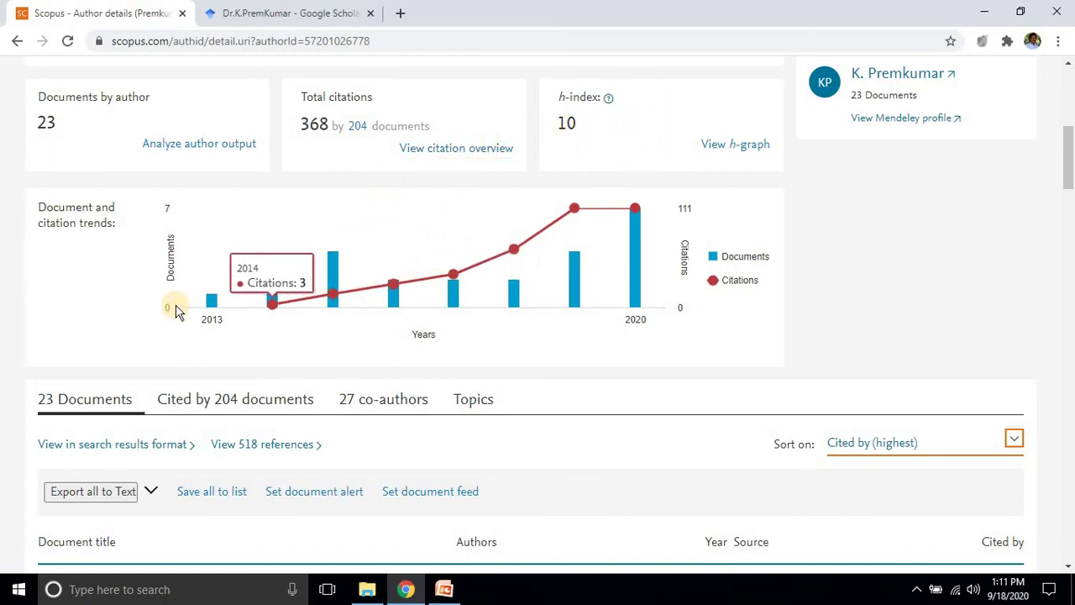
- Show the list of documents that cite the author's publications
scroll(97, 268, down, 2)
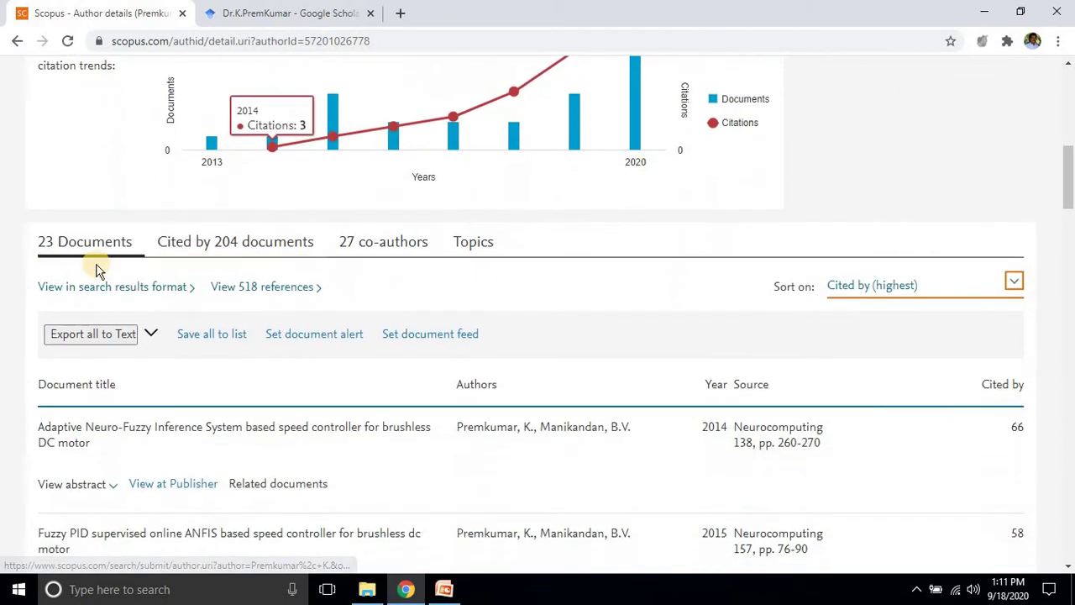
click(199, 250)
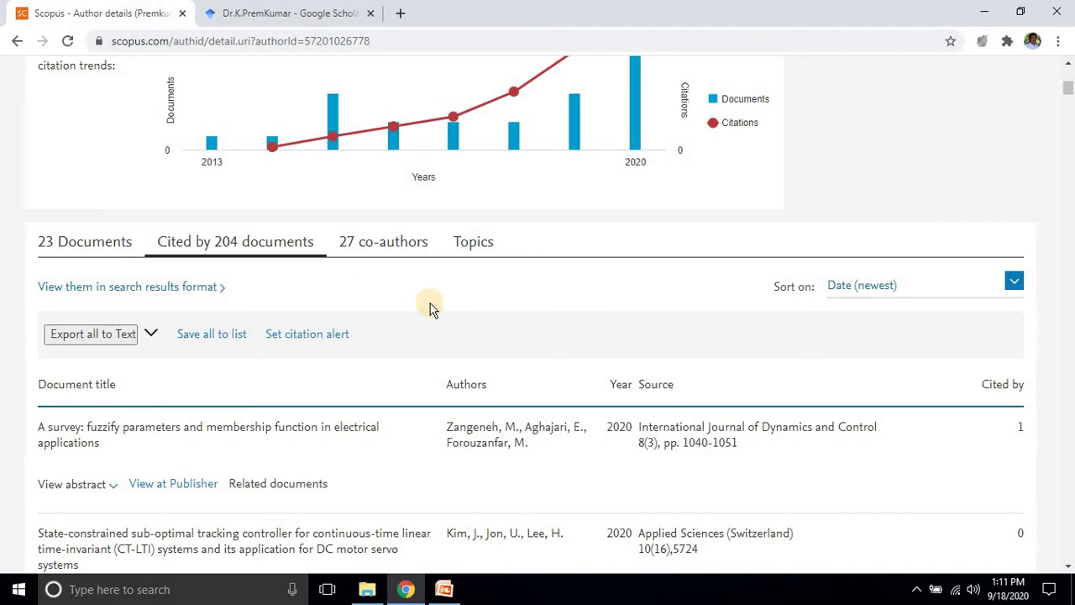
scroll(432, 309, down, 1)
scroll(432, 309, down, 1)
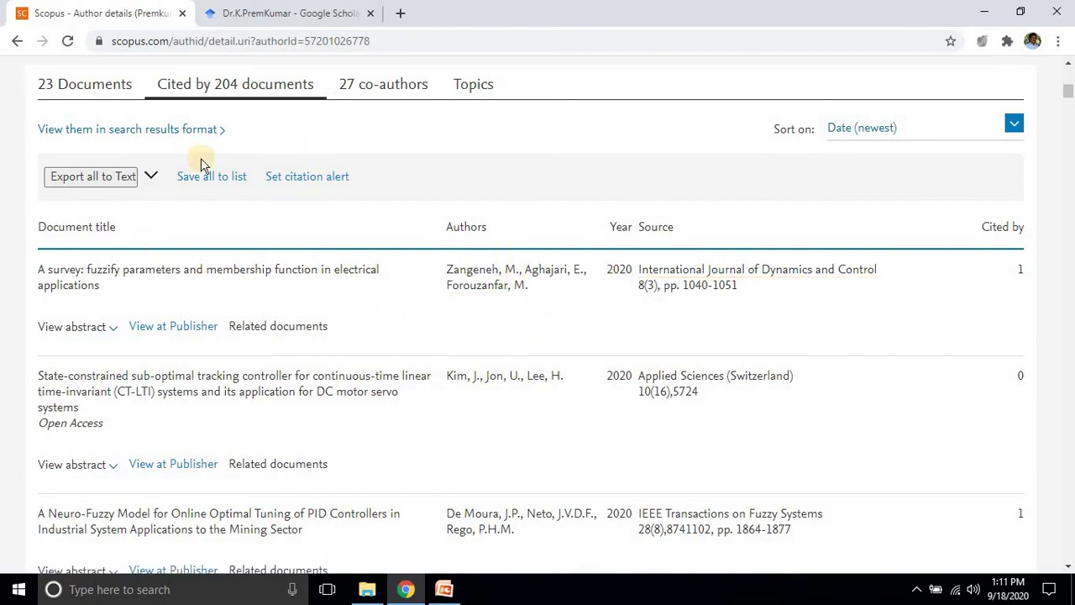
- Look through the citing documents' titles, authors, years and sources, and return to the author's total citations and trend chart
scroll(474, 312, down, 2)
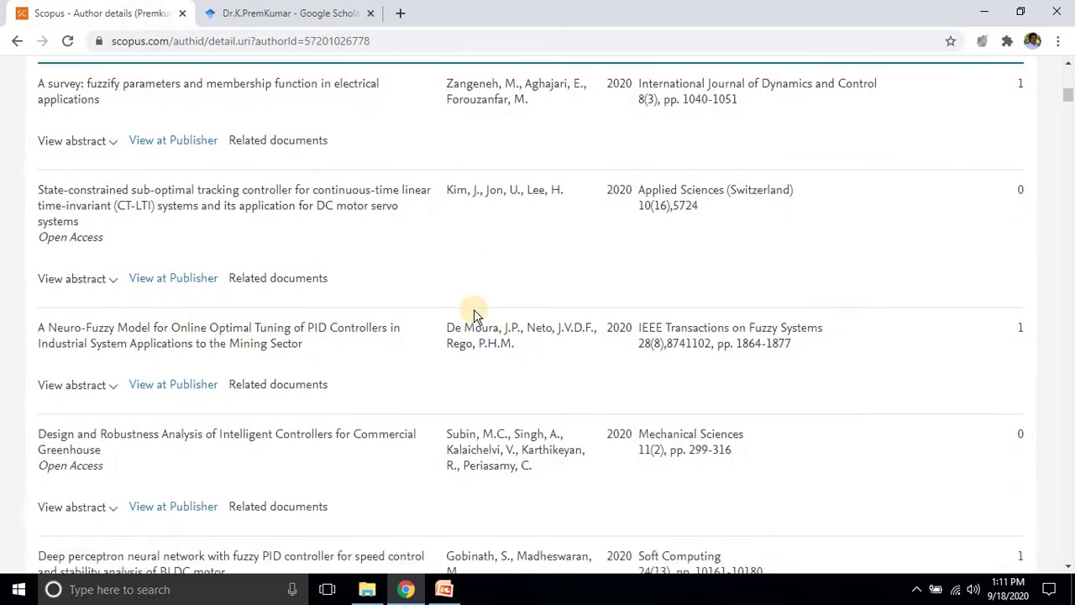
scroll(474, 312, down, 5)
scroll(474, 312, up, 6)
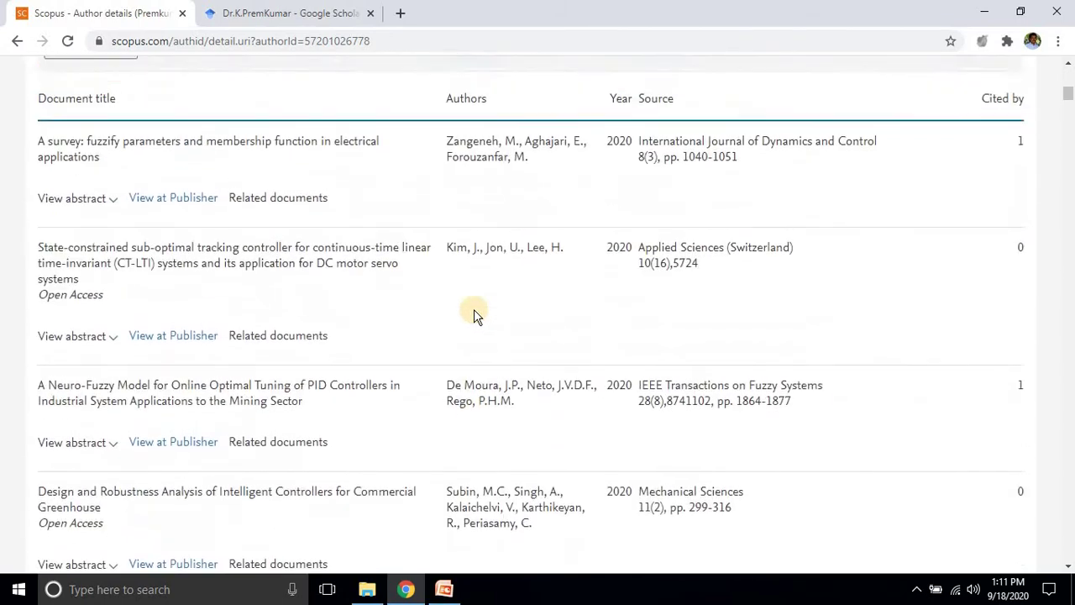
scroll(474, 313, up, 2)
scroll(420, 348, down, 5)
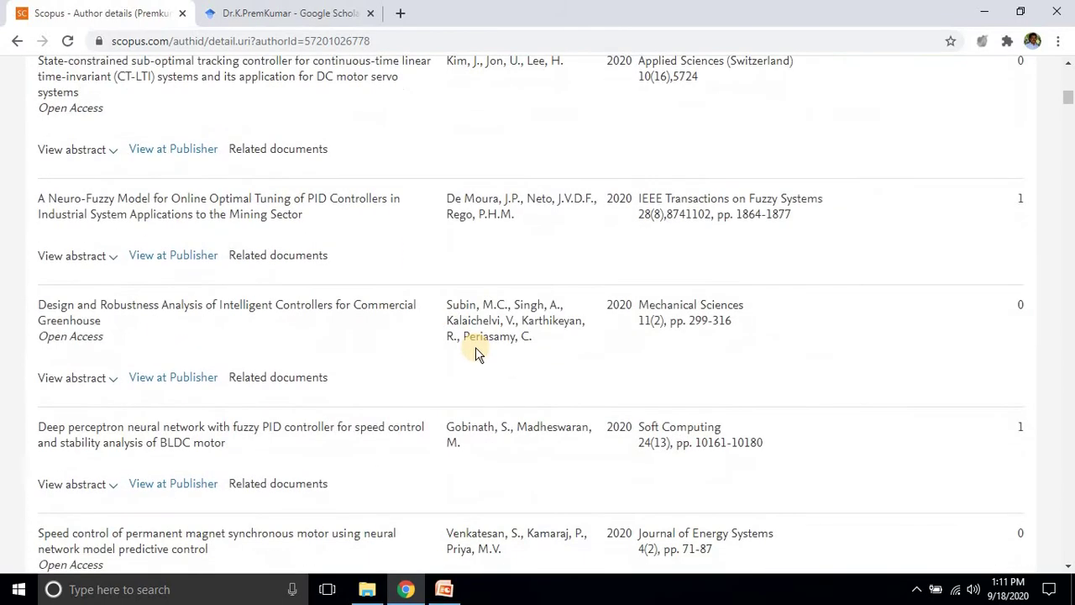
scroll(476, 353, down, 2)
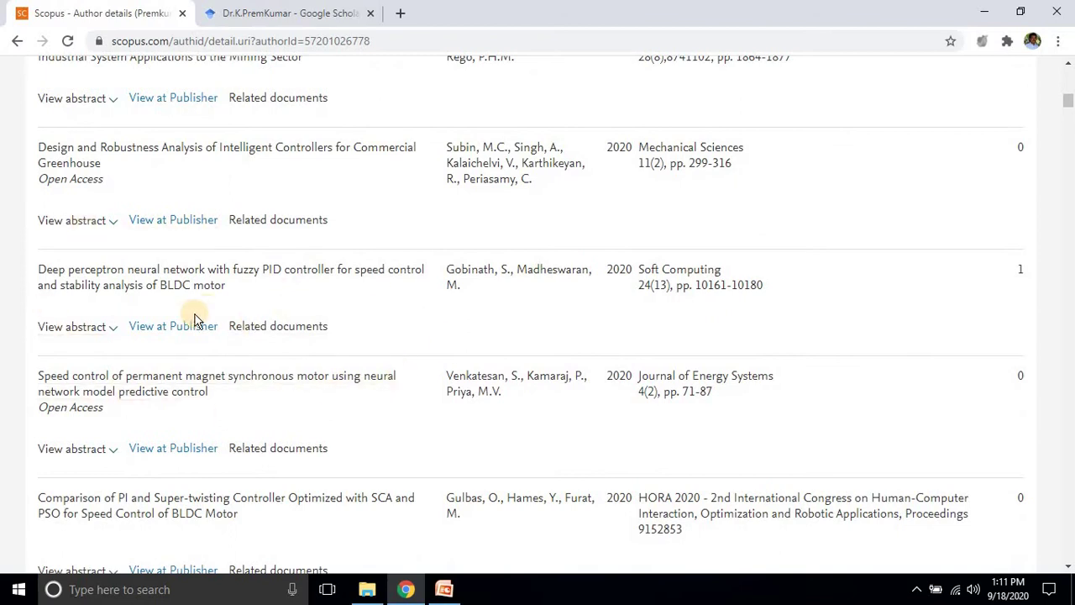
scroll(108, 290, up, 4)
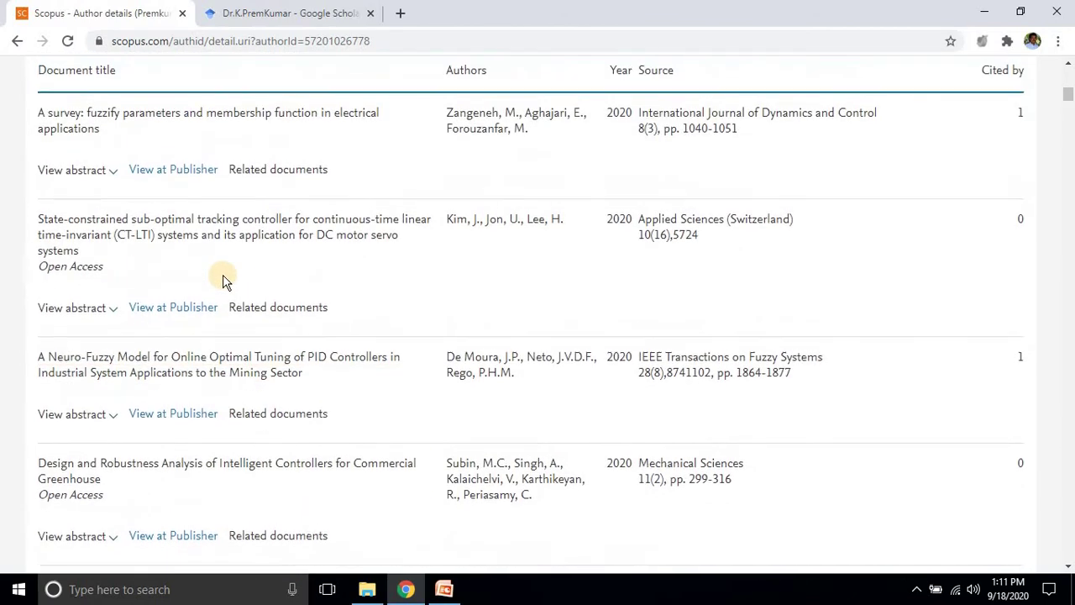
scroll(226, 280, up, 2)
scroll(356, 328, up, 2)
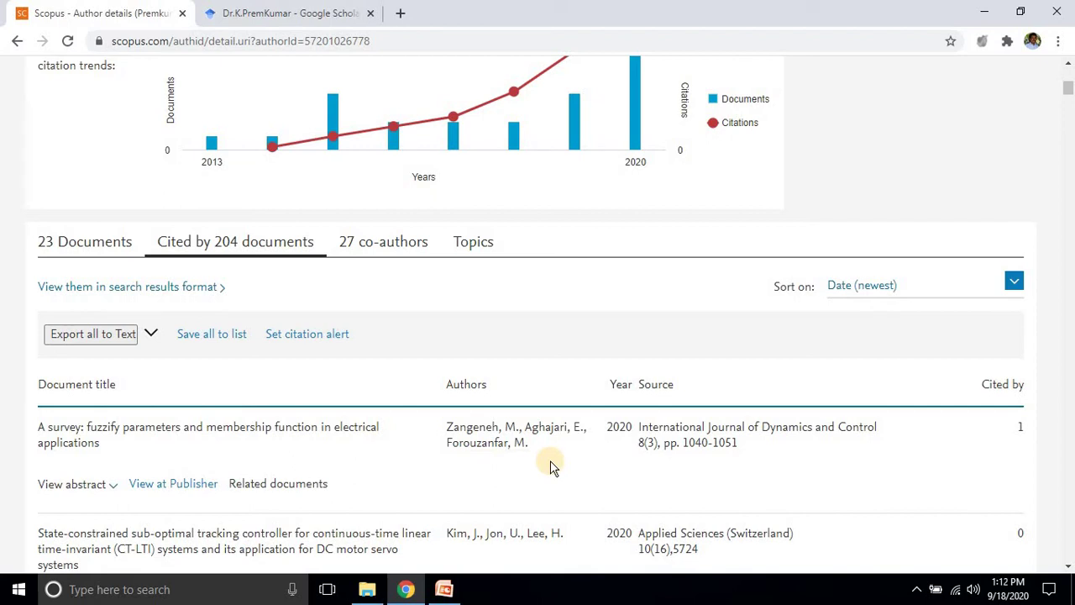
scroll(550, 461, up, 6)
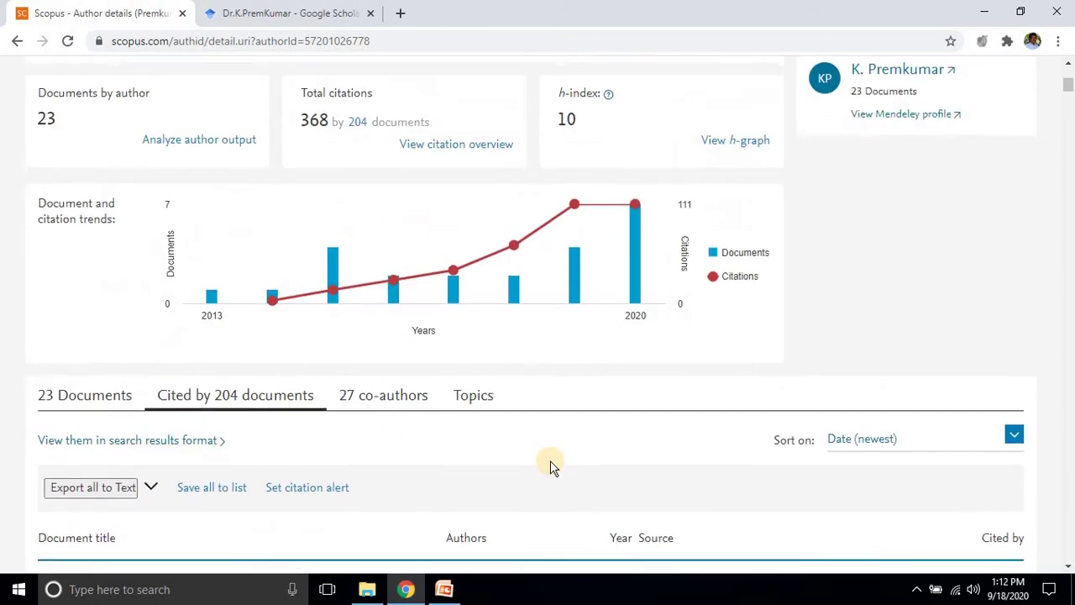
- Review the author's profile details, document count, total citations, h-index, and document and citation trends chart
scroll(595, 467, up, 1)
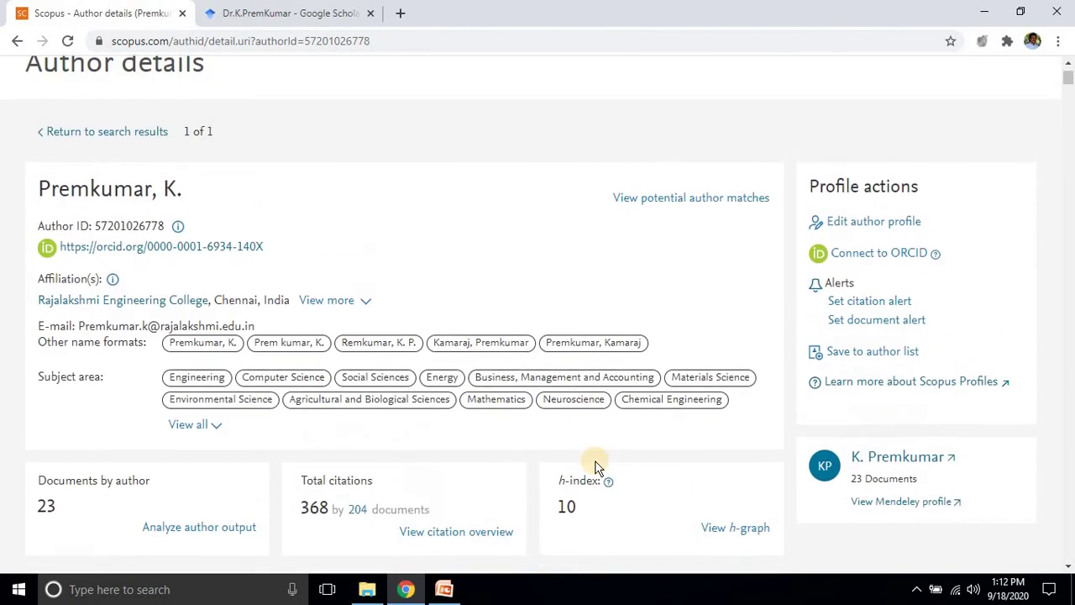
scroll(595, 467, up, 1)
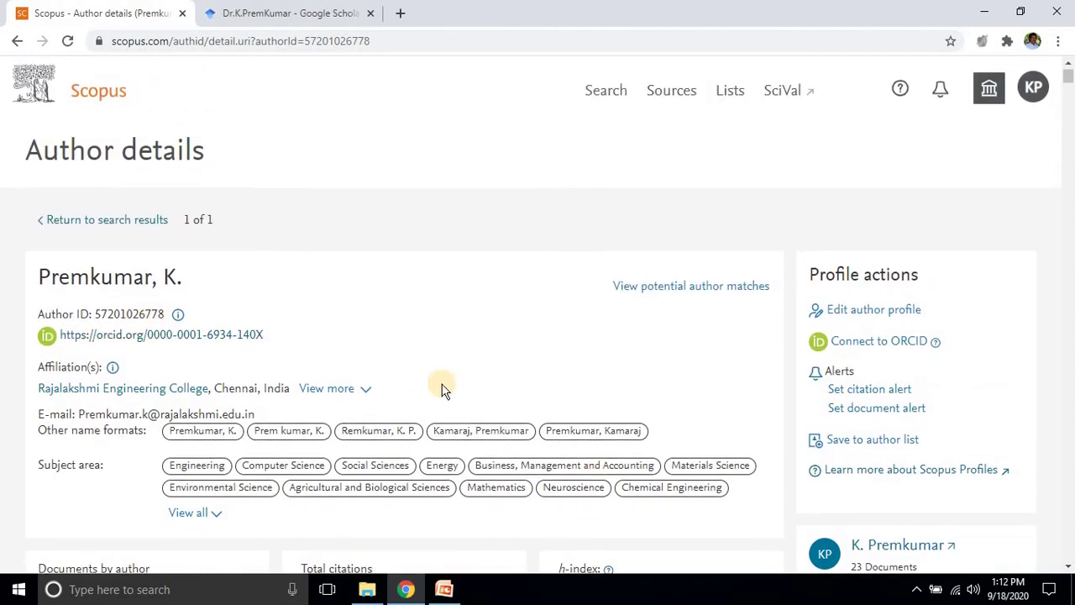
scroll(550, 372, down, 4)
scroll(610, 375, down, 1)
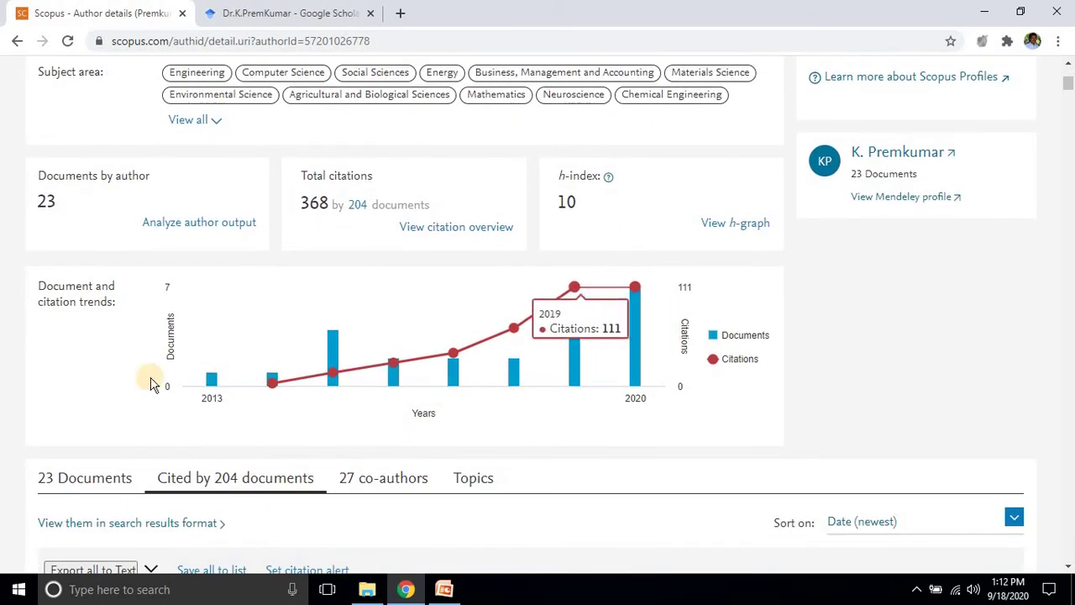
scroll(223, 331, up, 5)
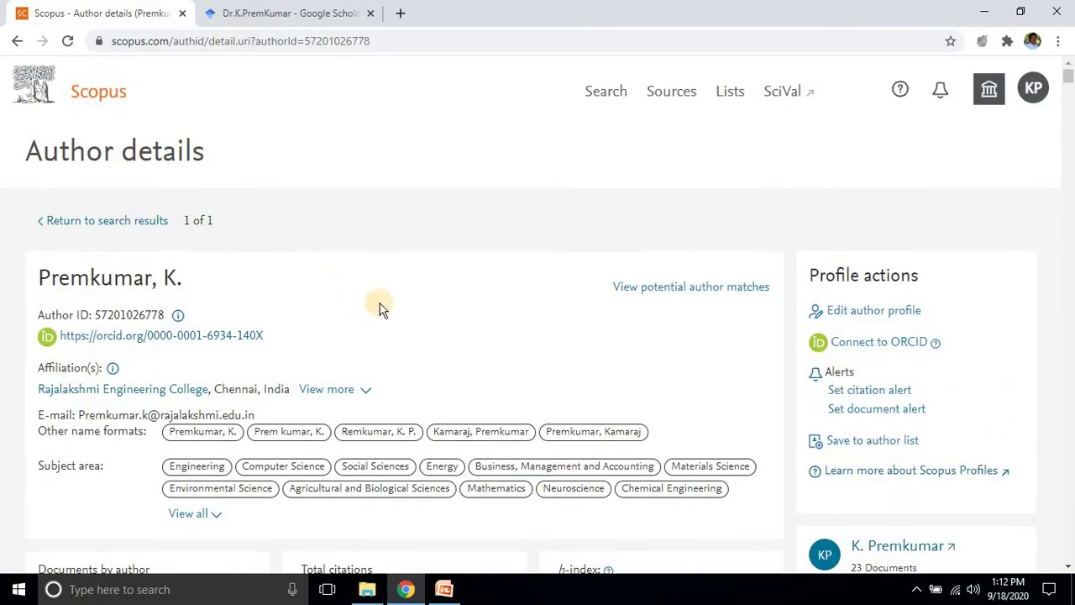
scroll(378, 309, down, 6)
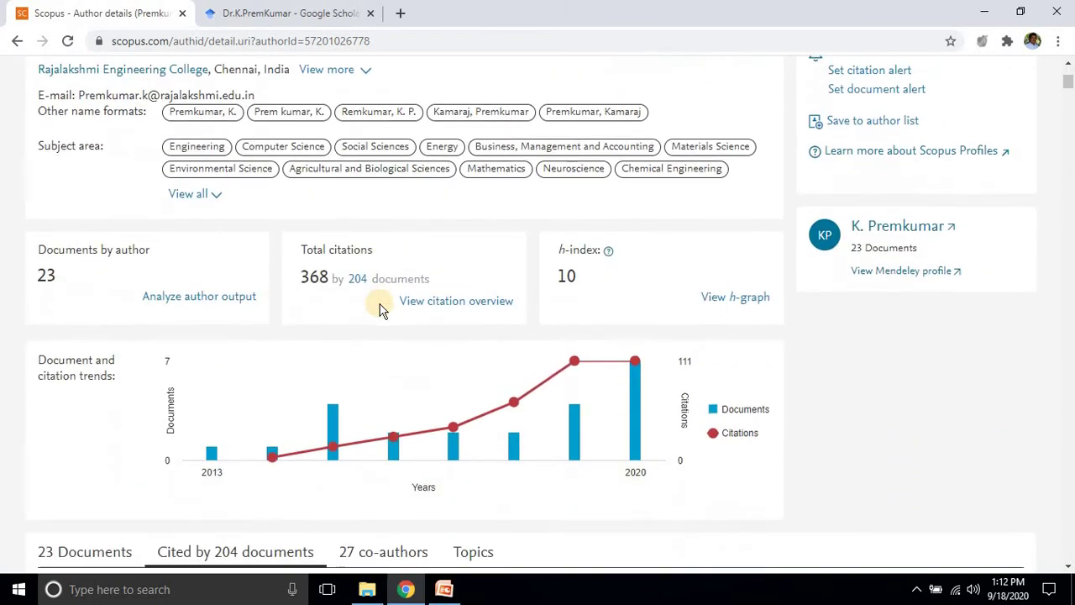
scroll(382, 313, down, 1)
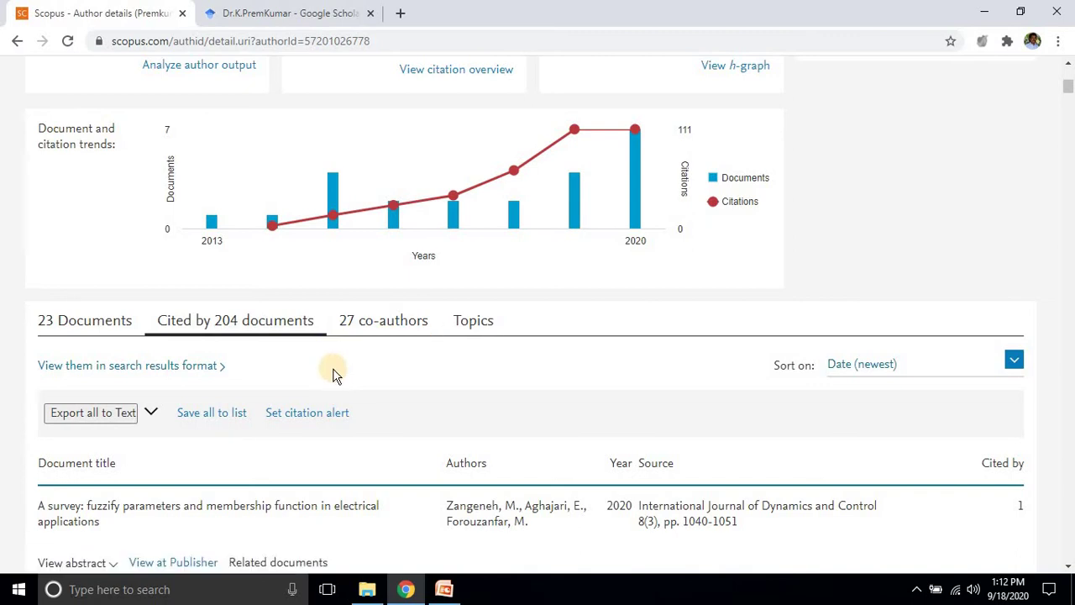
- Browse the list of citing documents with their sources and citation counts, and return to the author's profile details
scroll(214, 340, down, 2)
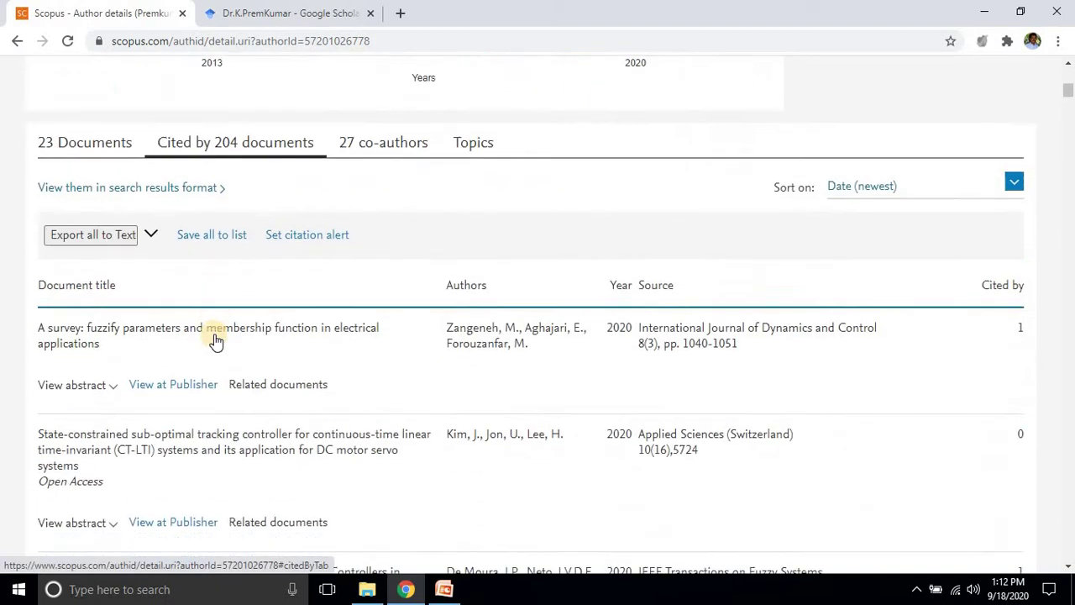
scroll(214, 340, down, 13)
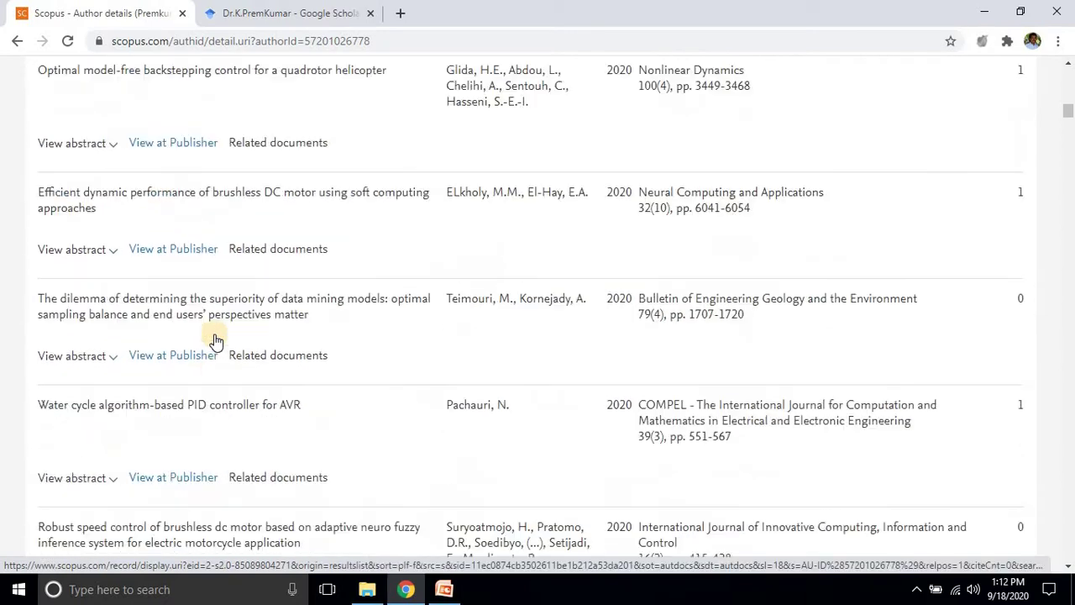
scroll(214, 340, down, 4)
scroll(214, 340, down, 5)
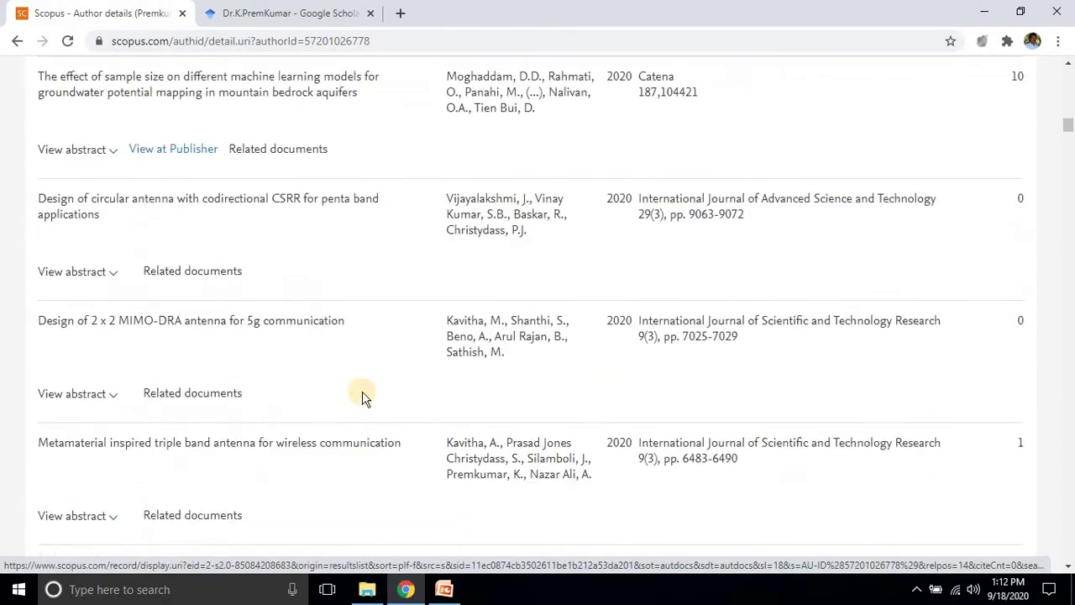
scroll(362, 397, up, 20)
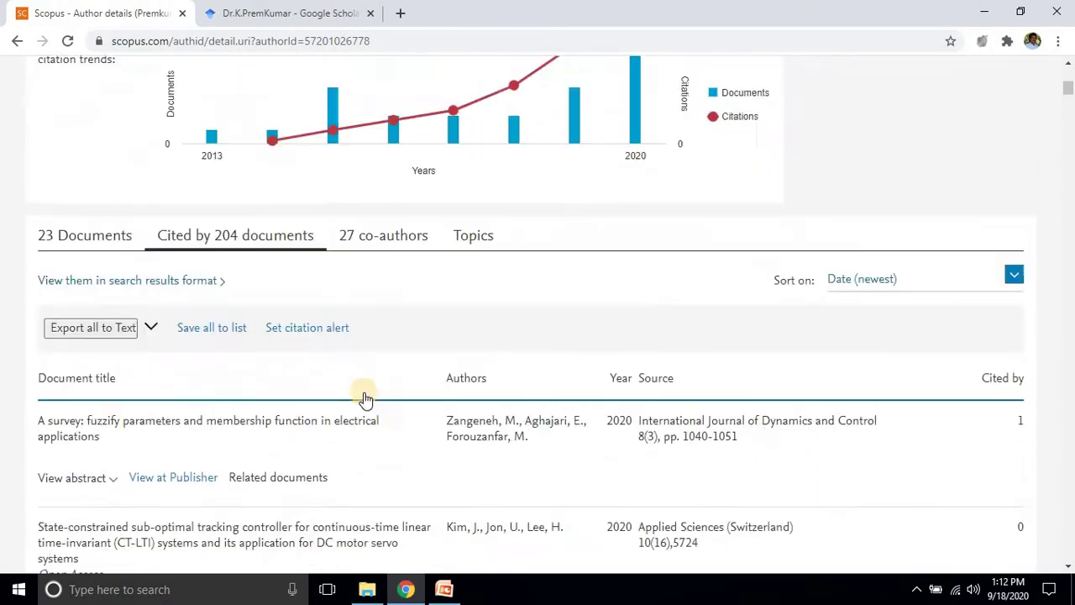
scroll(366, 398, up, 8)
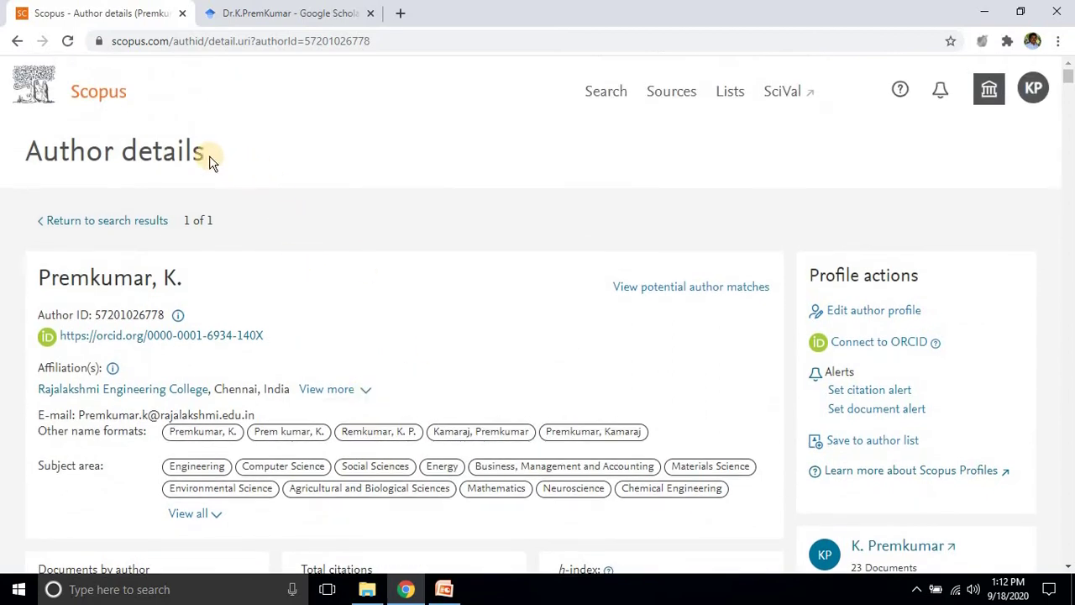
- Return to the search form, switch to an affiliation search for "anna", and open the Anna University – Chennai, India profile
click(18, 41)
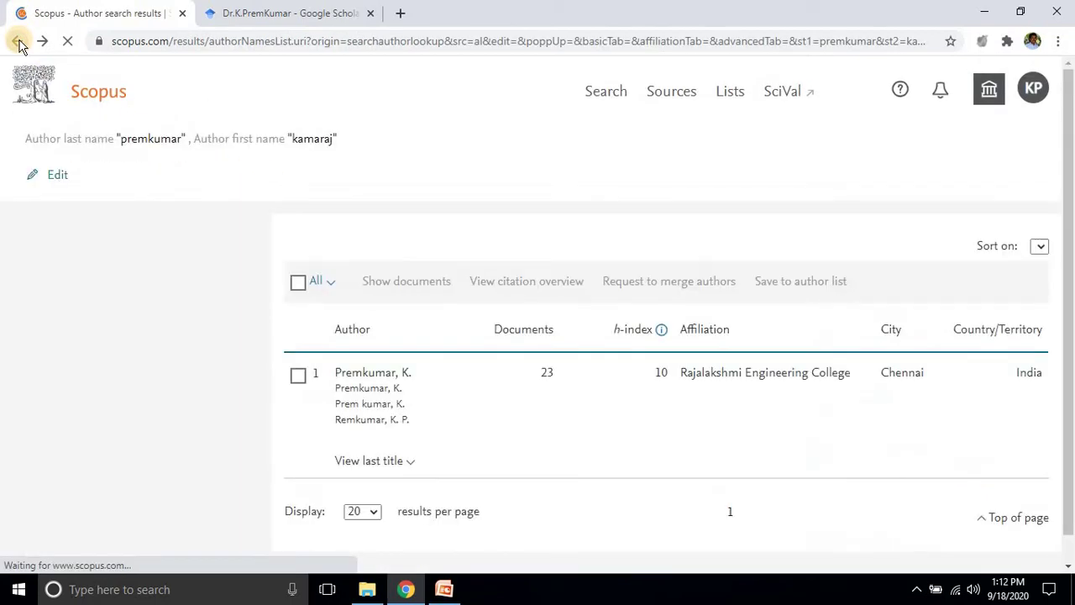
click(17, 41)
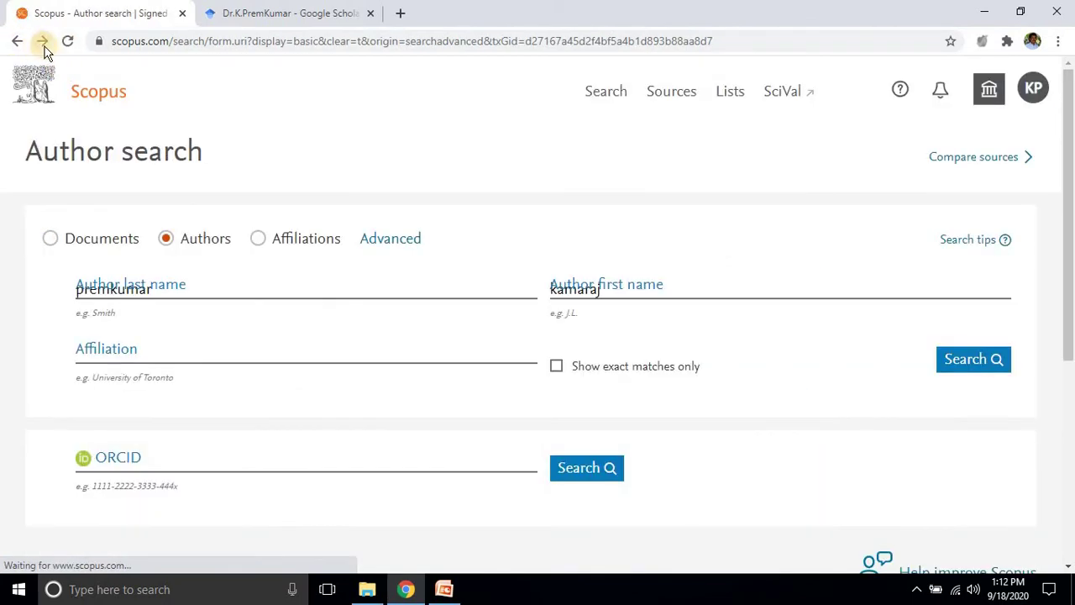
click(261, 242)
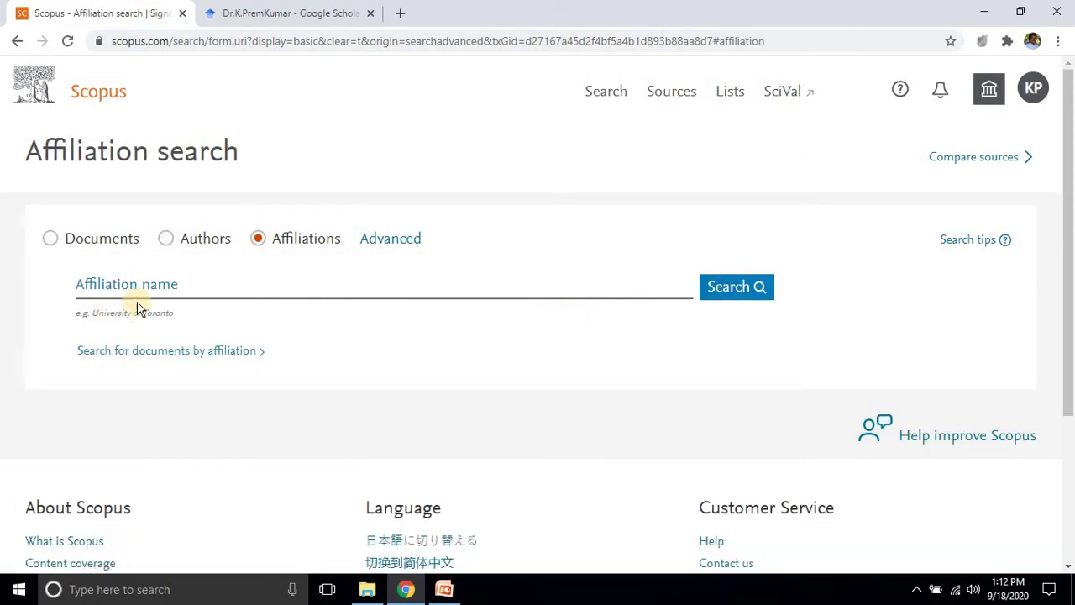
click(105, 292)
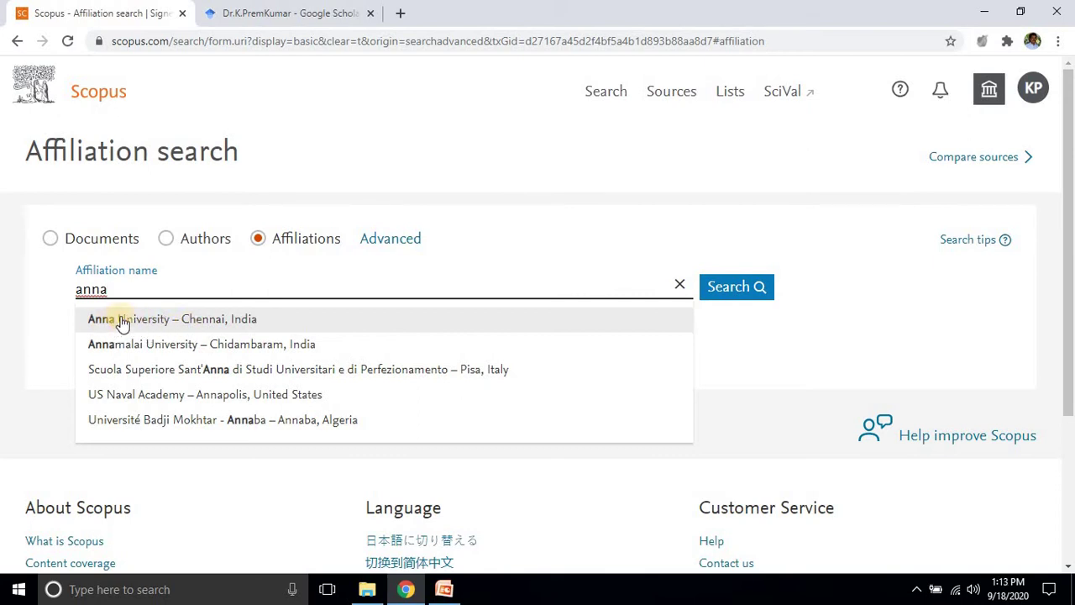
click(221, 321)
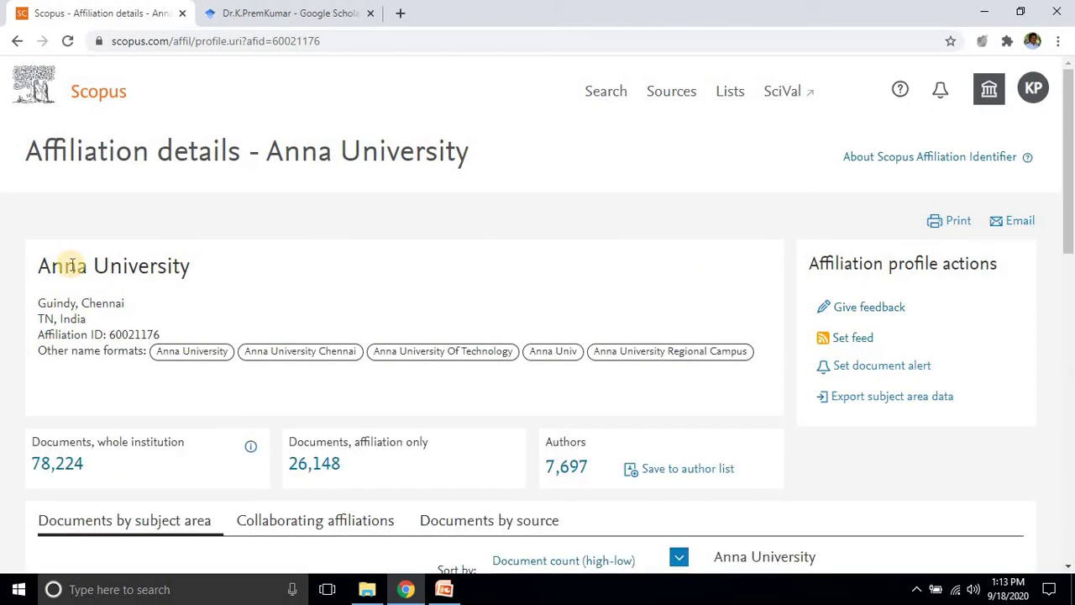
- Examine Anna University's affiliation details, its document and author totals, and the breakdown of documents by subject area
scroll(73, 265, down, 2)
scroll(73, 266, up, 2)
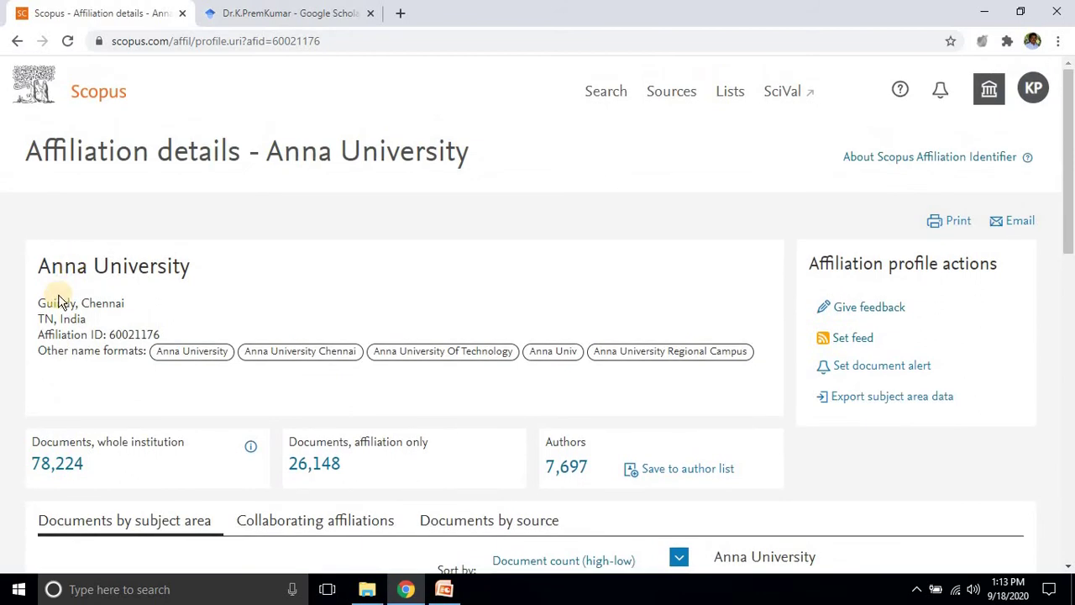
scroll(62, 306, down, 1)
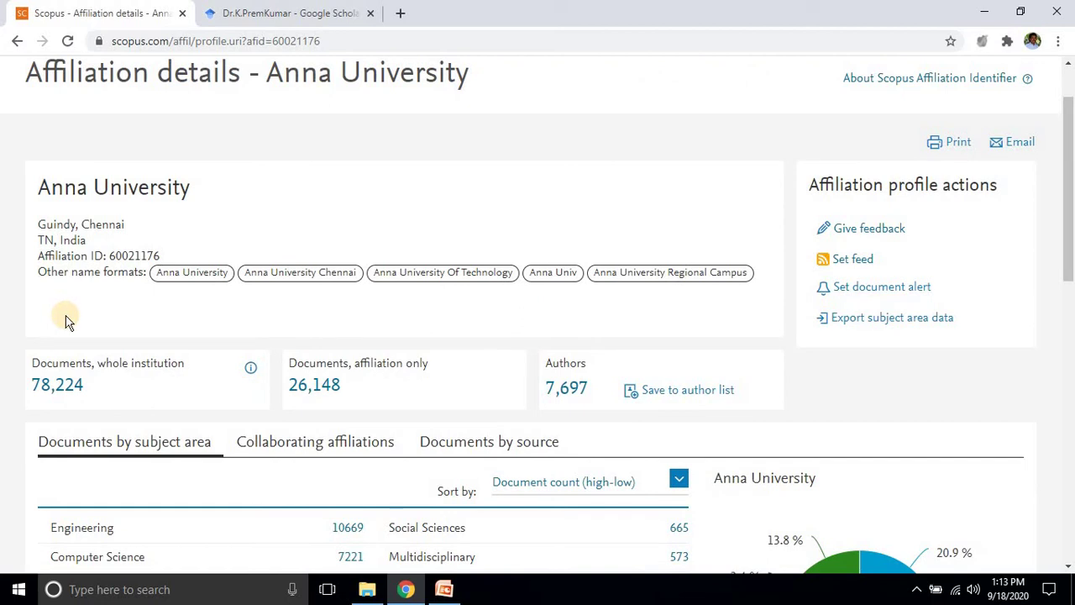
scroll(68, 321, down, 2)
scroll(65, 318, up, 1)
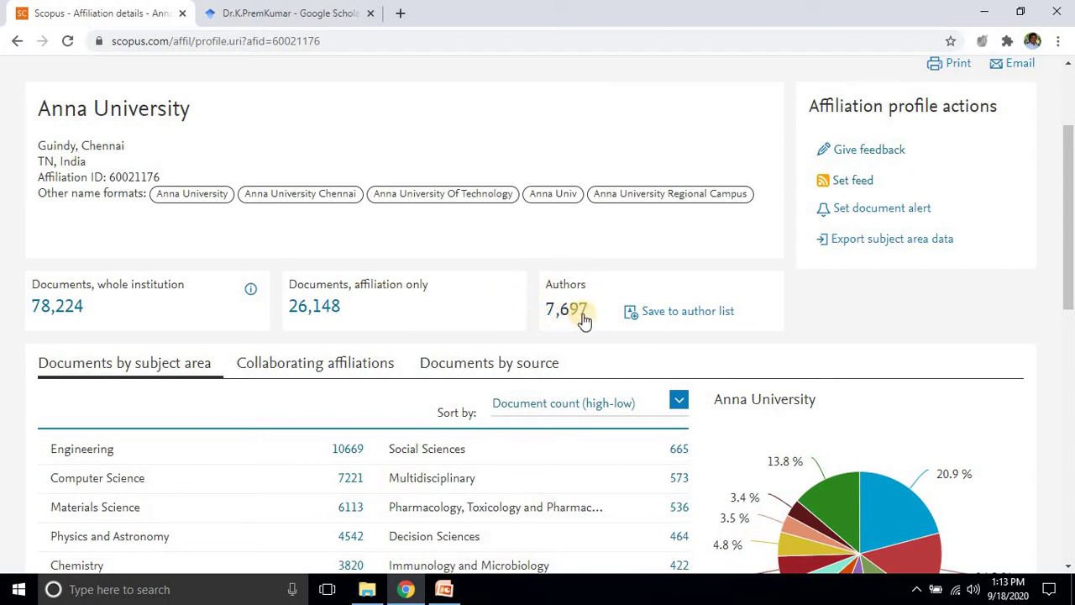
scroll(514, 328, up, 2)
scroll(513, 326, down, 2)
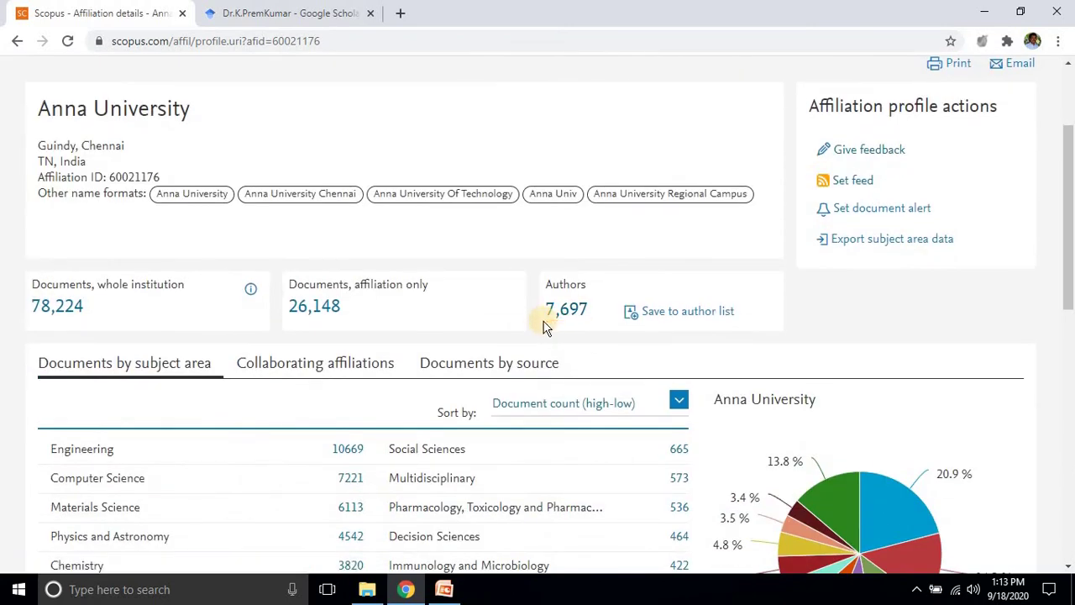
scroll(348, 340, down, 6)
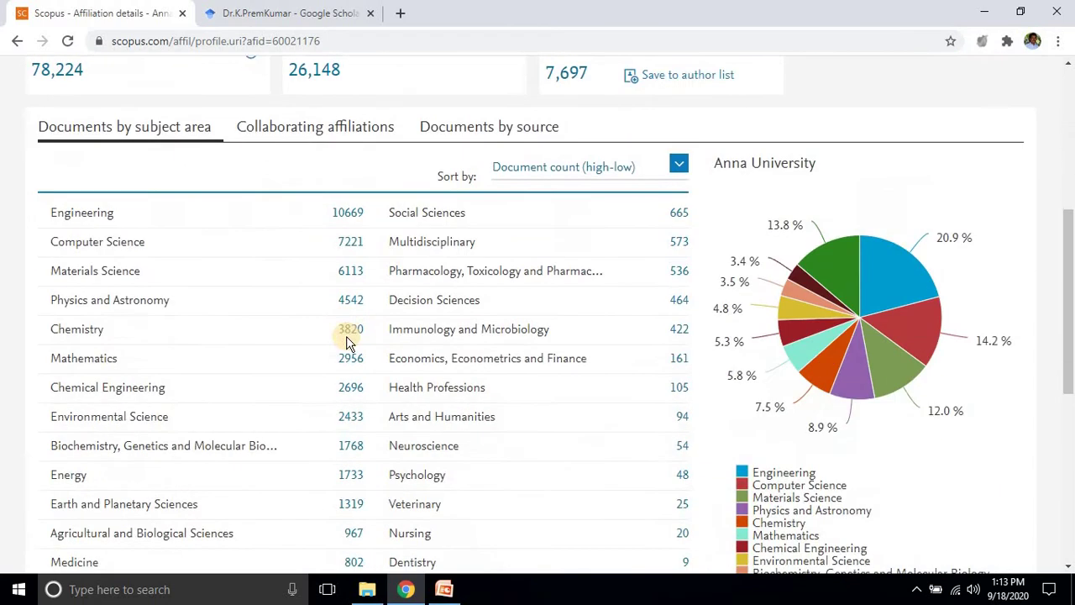
scroll(348, 343, up, 7)
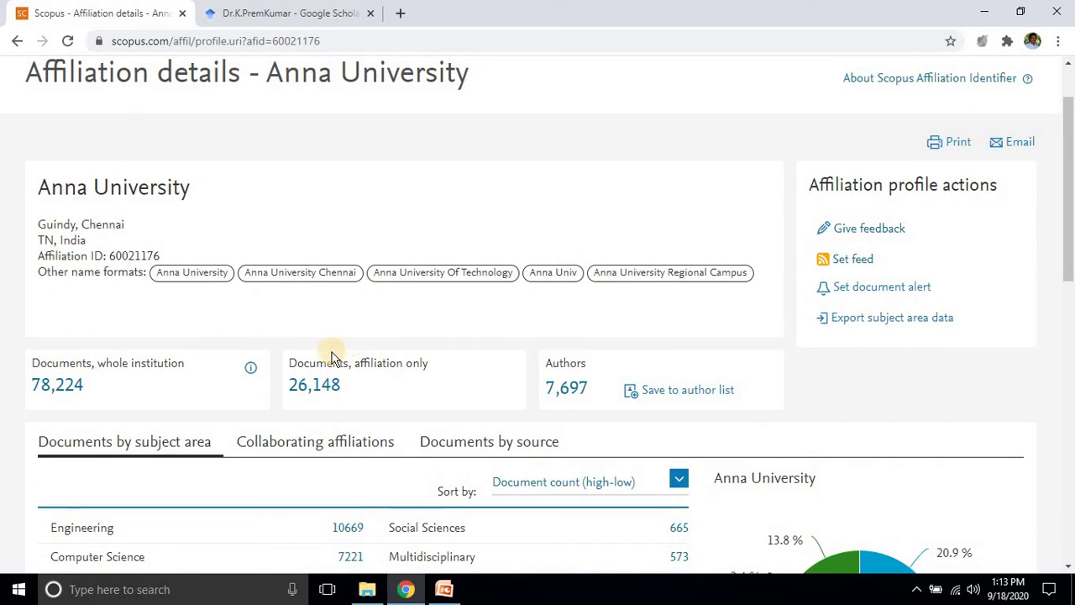
- Open the document results for the whole Anna University institution and review the document counts per year
click(46, 395)
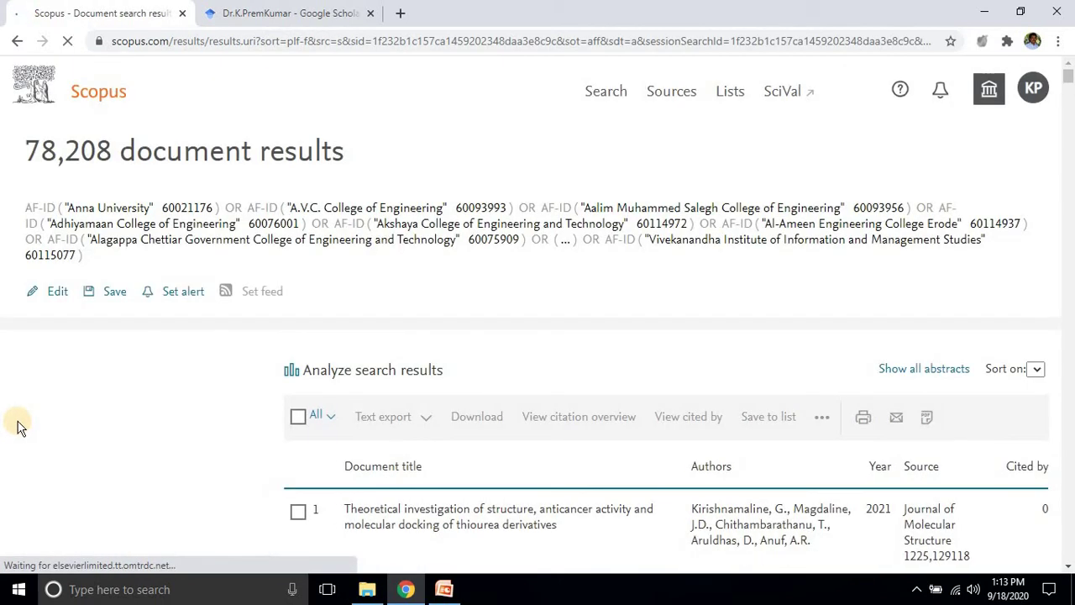
scroll(360, 274, down, 2)
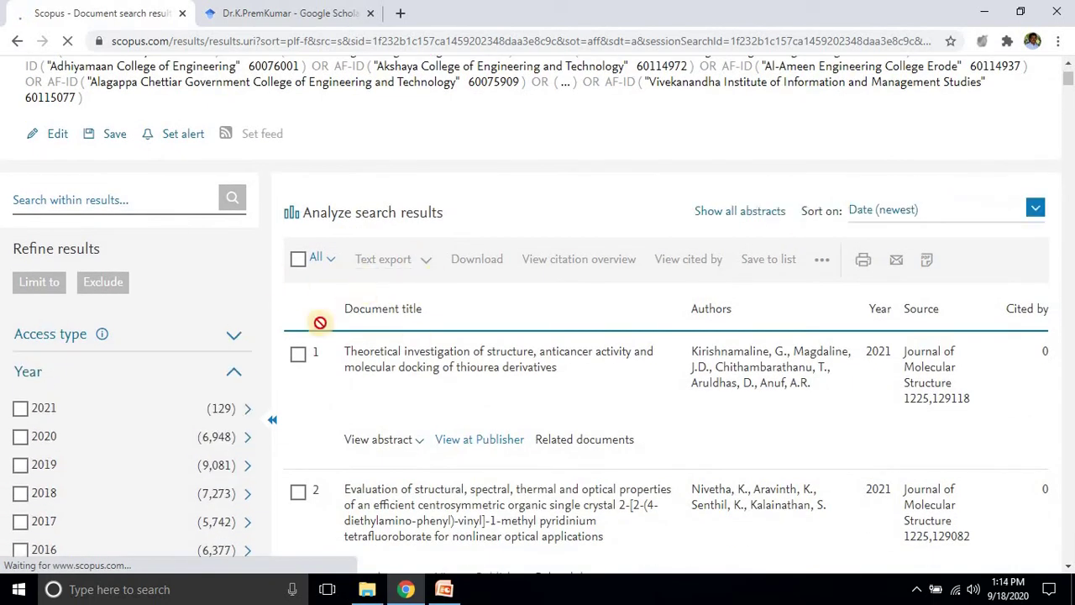
scroll(185, 340, down, 1)
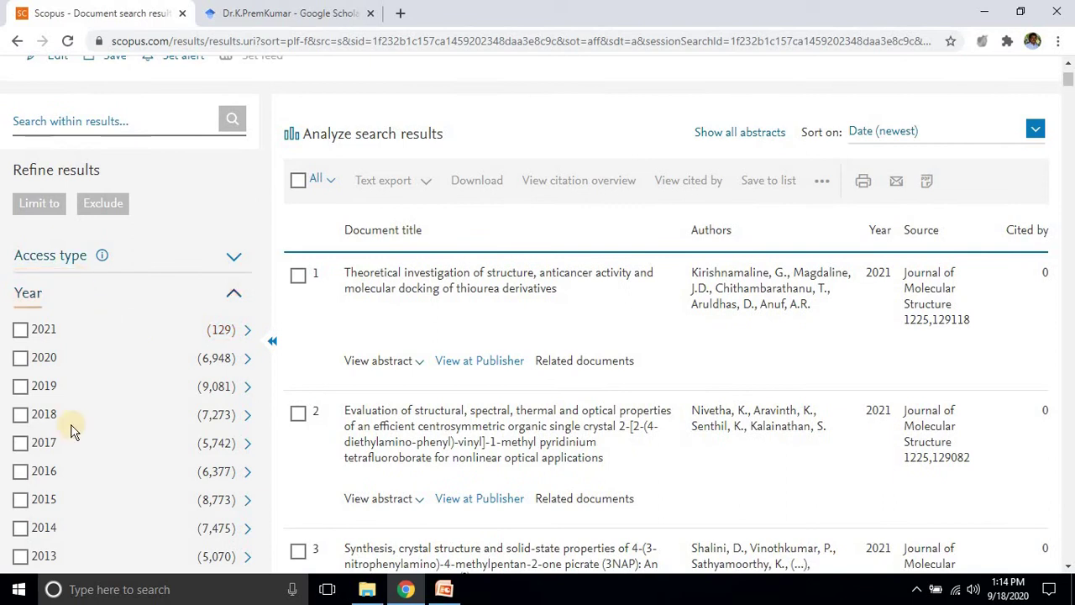
scroll(97, 344, down, 1)
scroll(97, 346, down, 1)
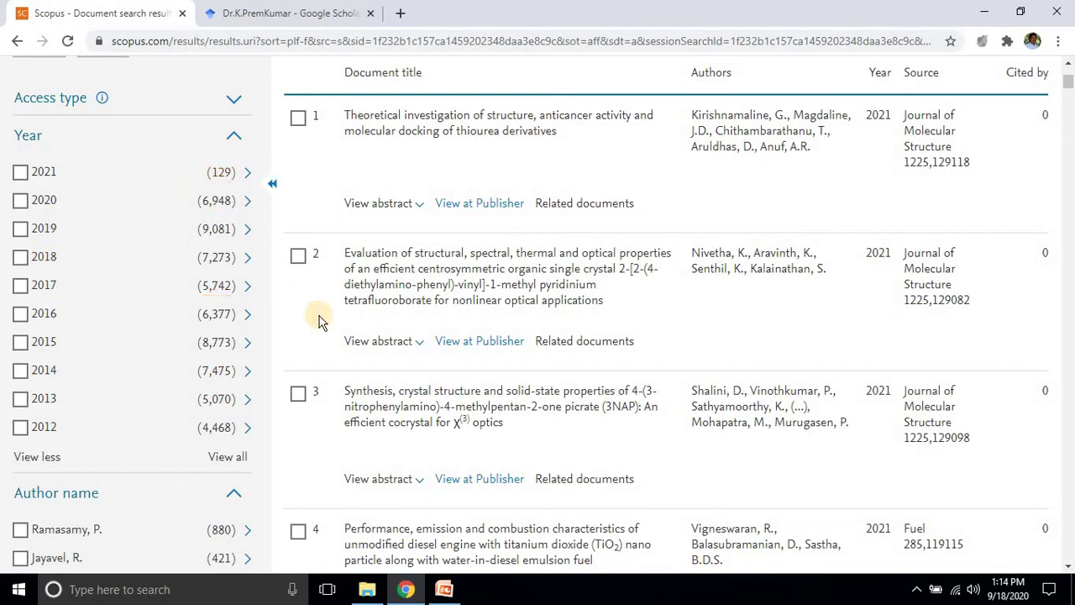
scroll(168, 320, up, 4)
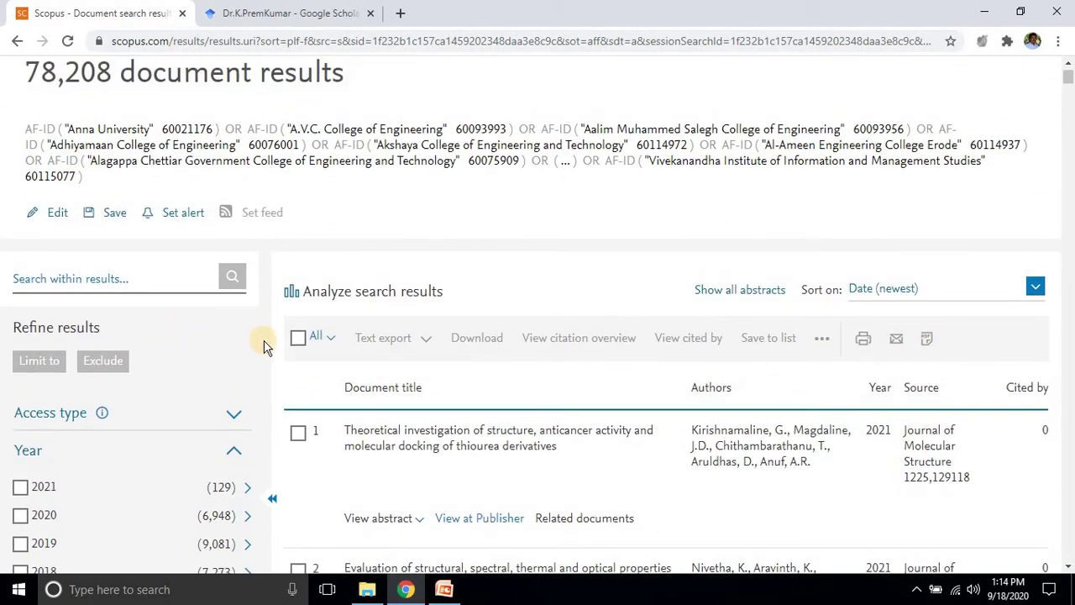
scroll(321, 346, up, 1)
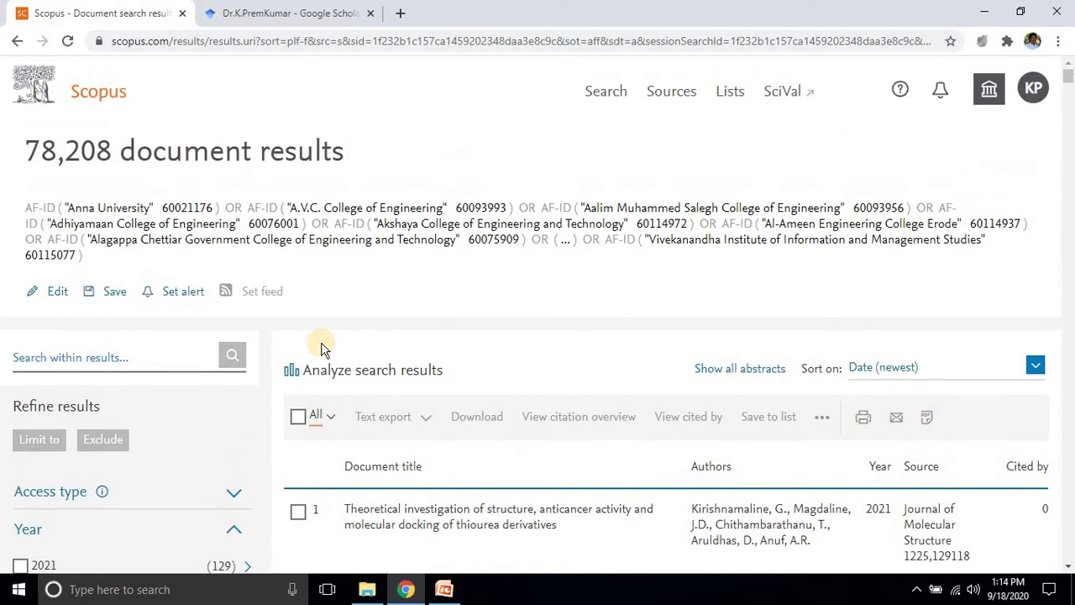
- Select all the document results, open their citation overview download request, and set the date range to 2020 through 2021
click(299, 418)
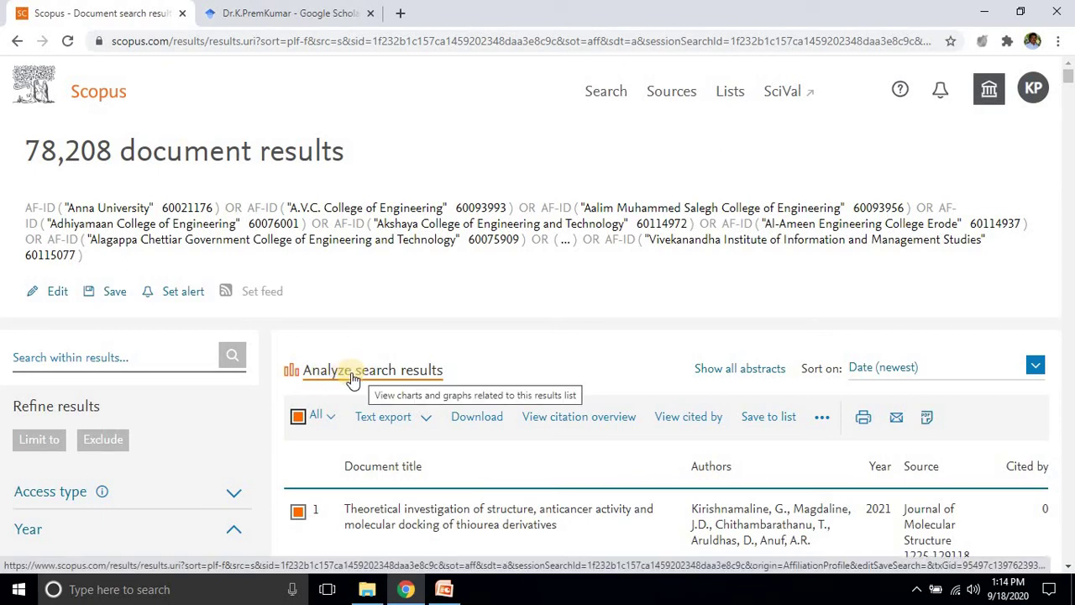
click(570, 420)
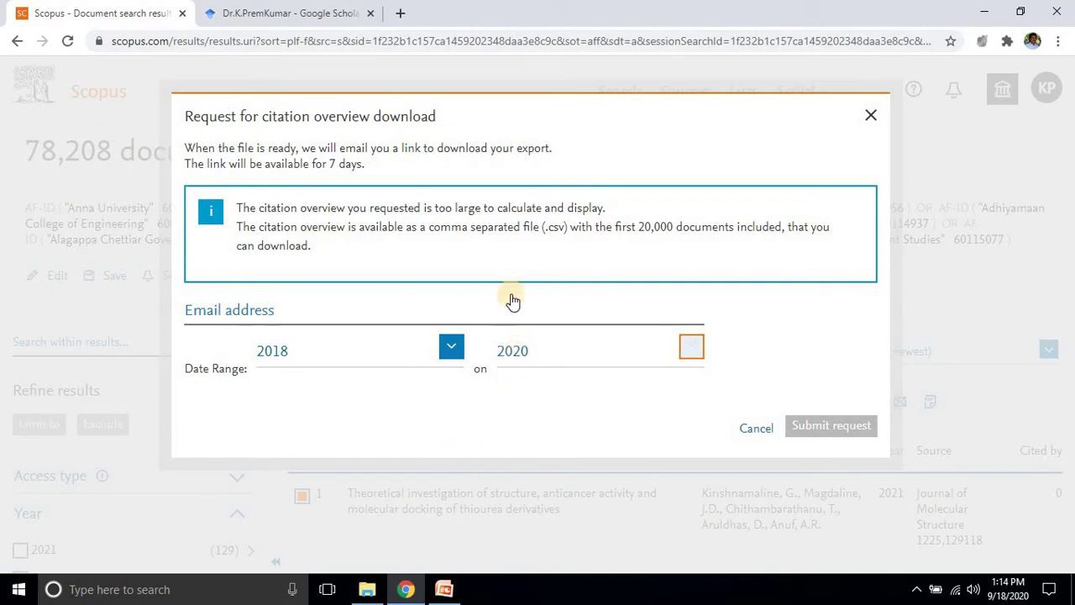
click(452, 347)
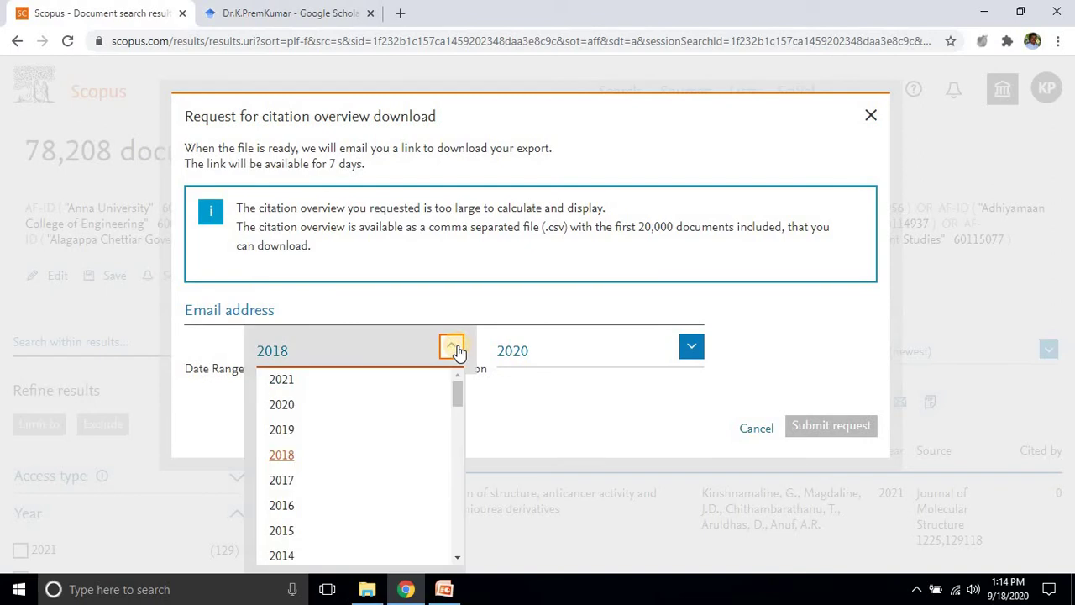
click(282, 430)
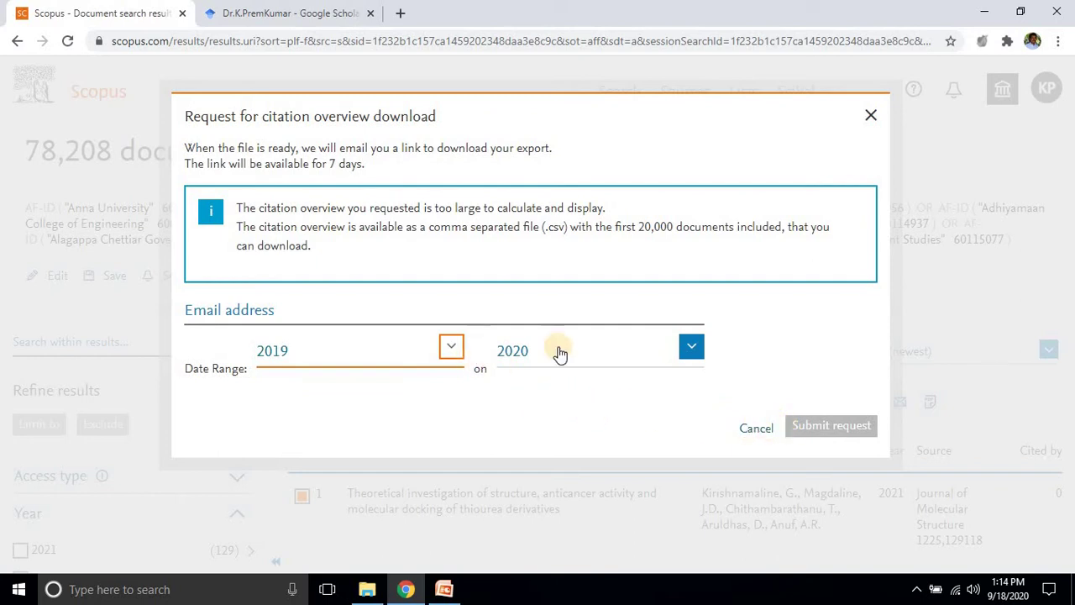
click(682, 352)
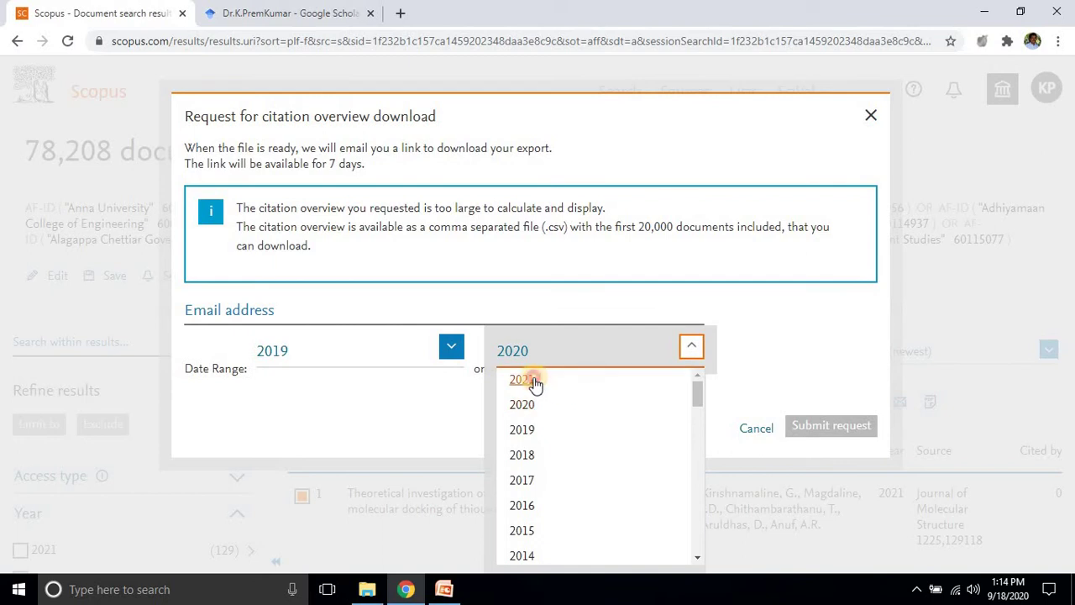
click(534, 381)
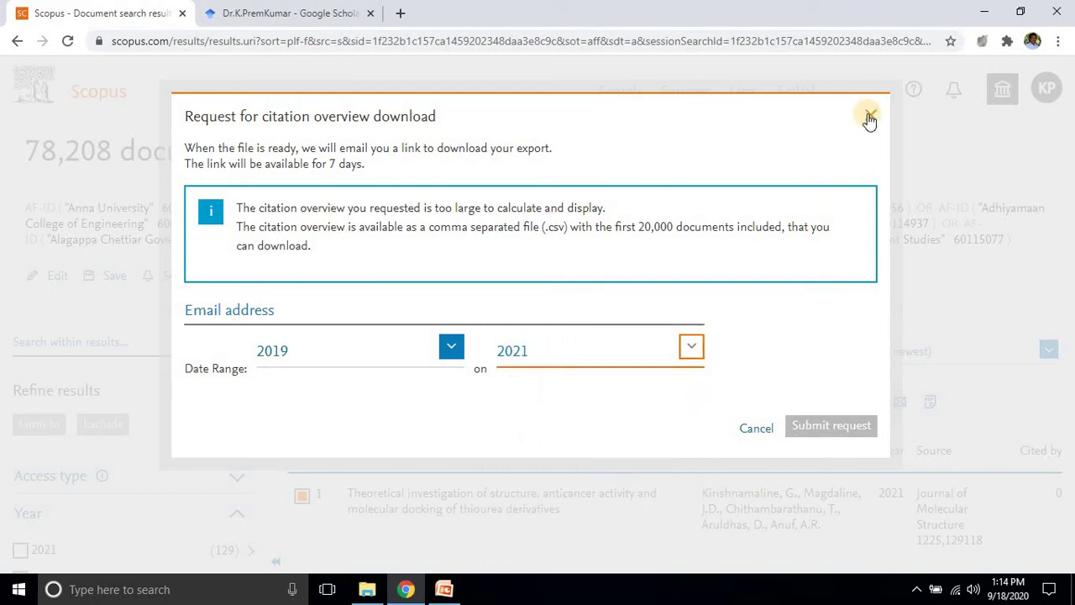
click(450, 346)
click(286, 405)
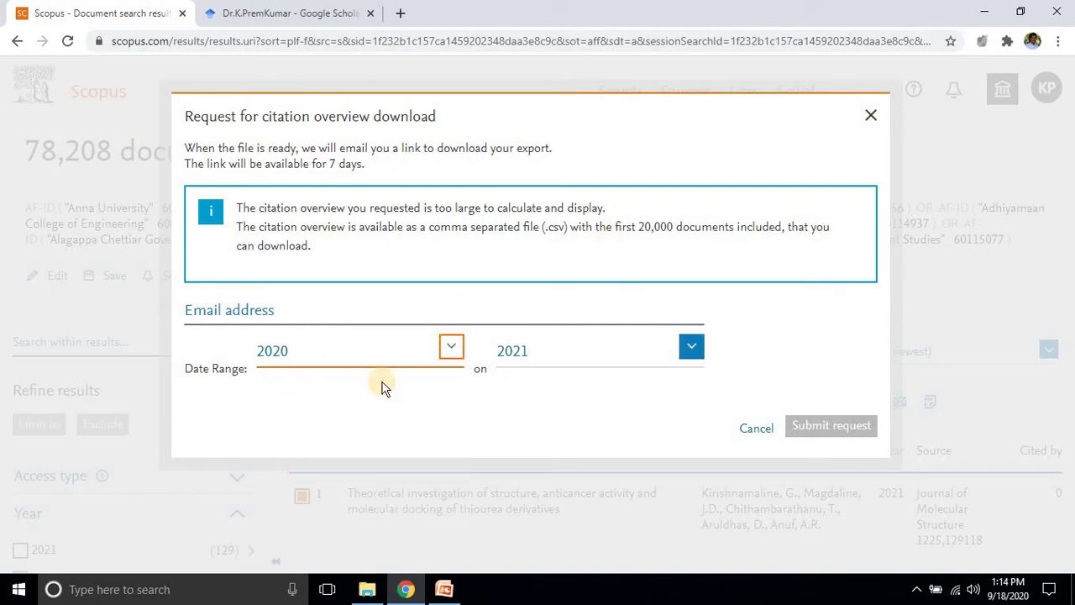
- Close the citation overview request and analyze the Anna University search results, examining the documents by year chart
click(869, 122)
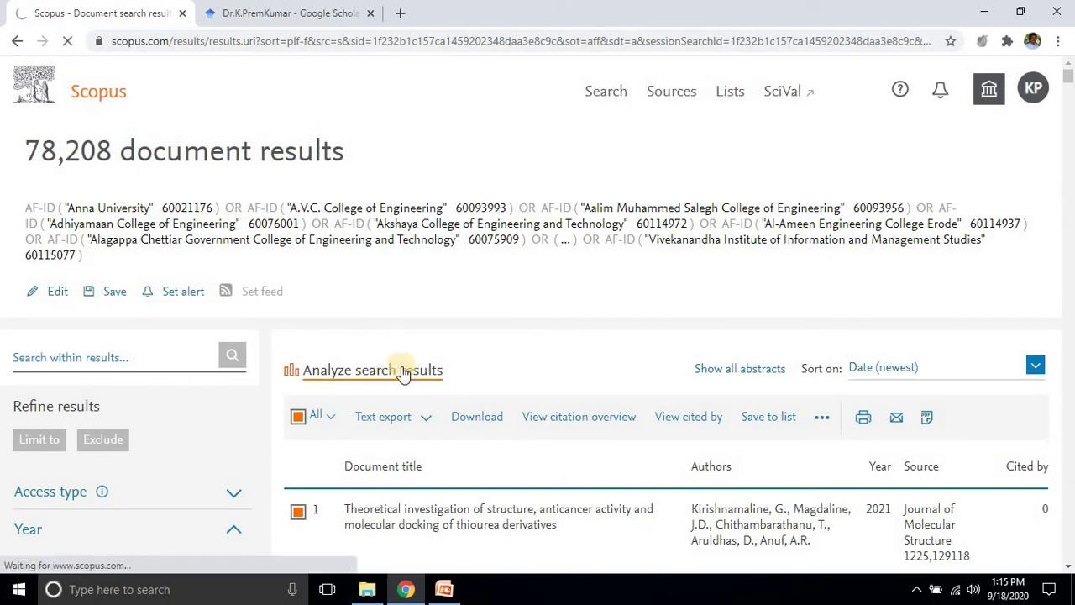
click(442, 371)
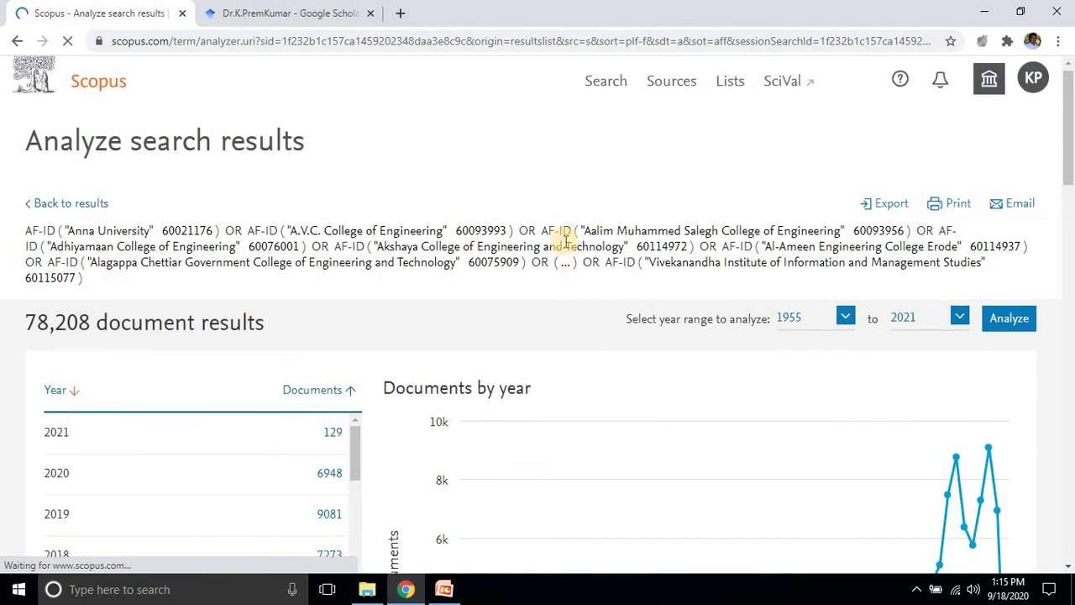
scroll(565, 244, down, 2)
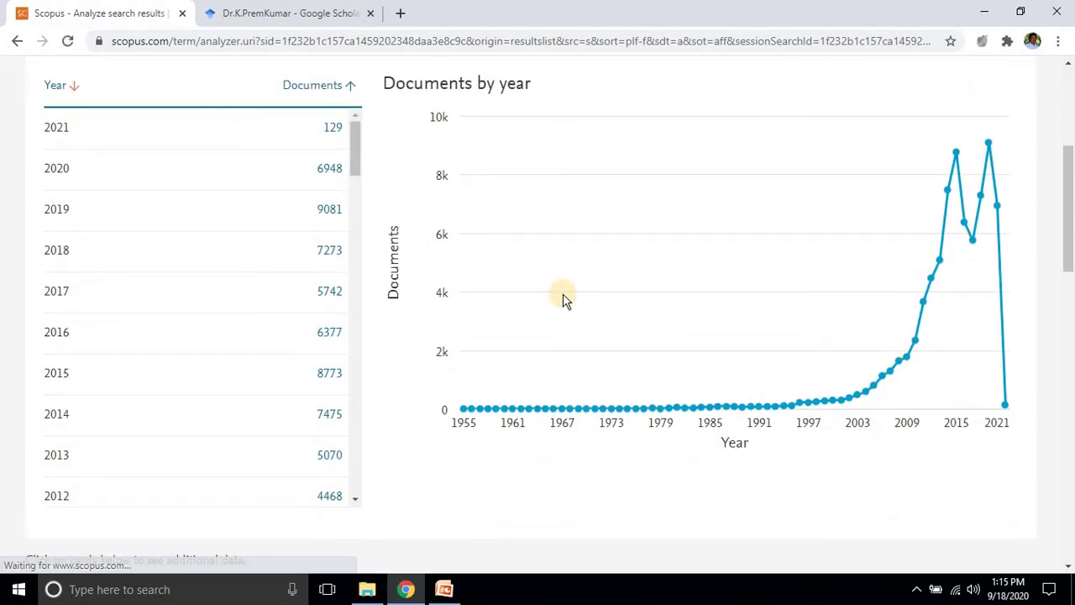
scroll(653, 294, down, 1)
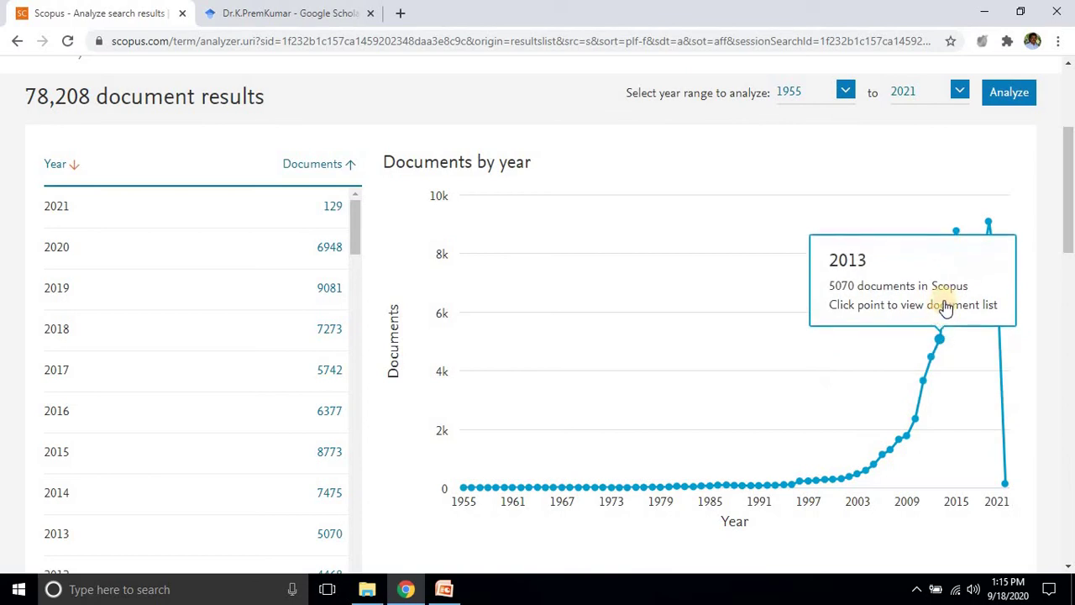
scroll(504, 306, down, 2)
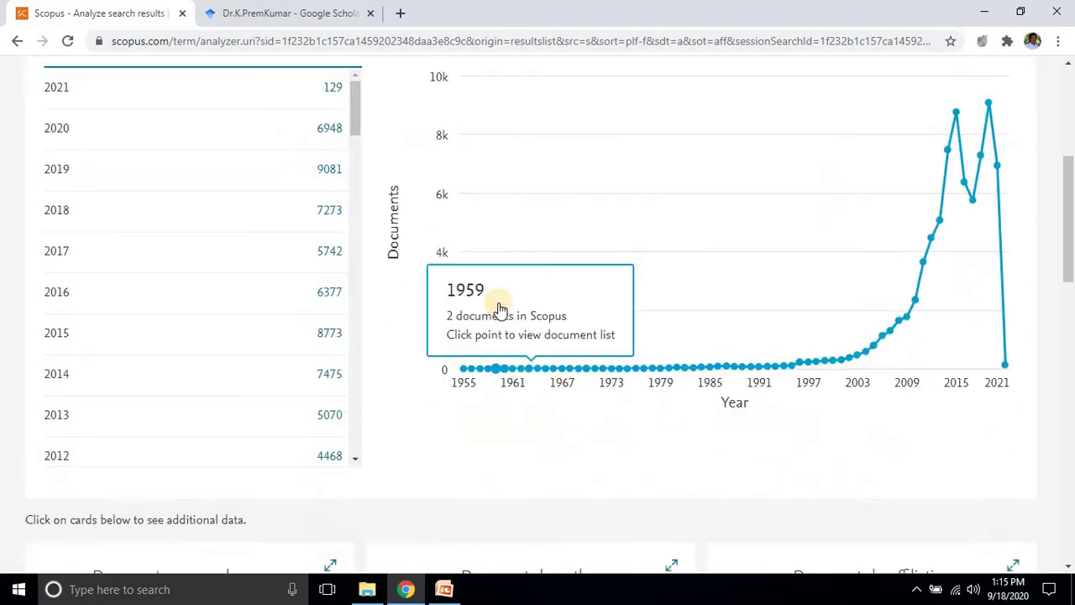
- Examine the analysis cards for documents by source, author, affiliation, country/territory, type, subject area and funding sponsor
scroll(500, 309, down, 3)
scroll(500, 309, down, 1)
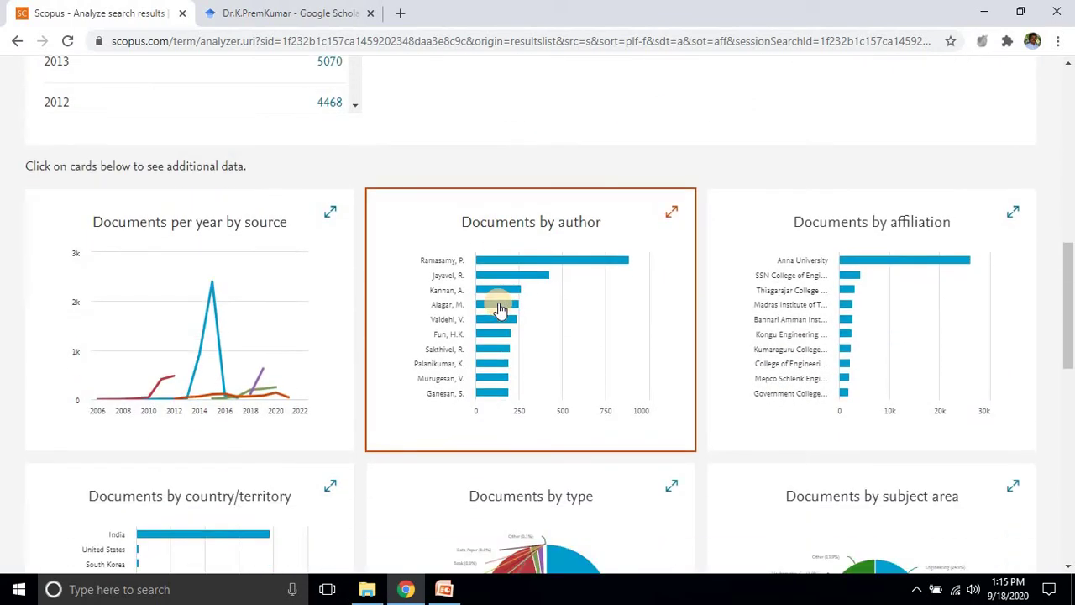
scroll(500, 309, down, 1)
scroll(500, 309, down, 1)
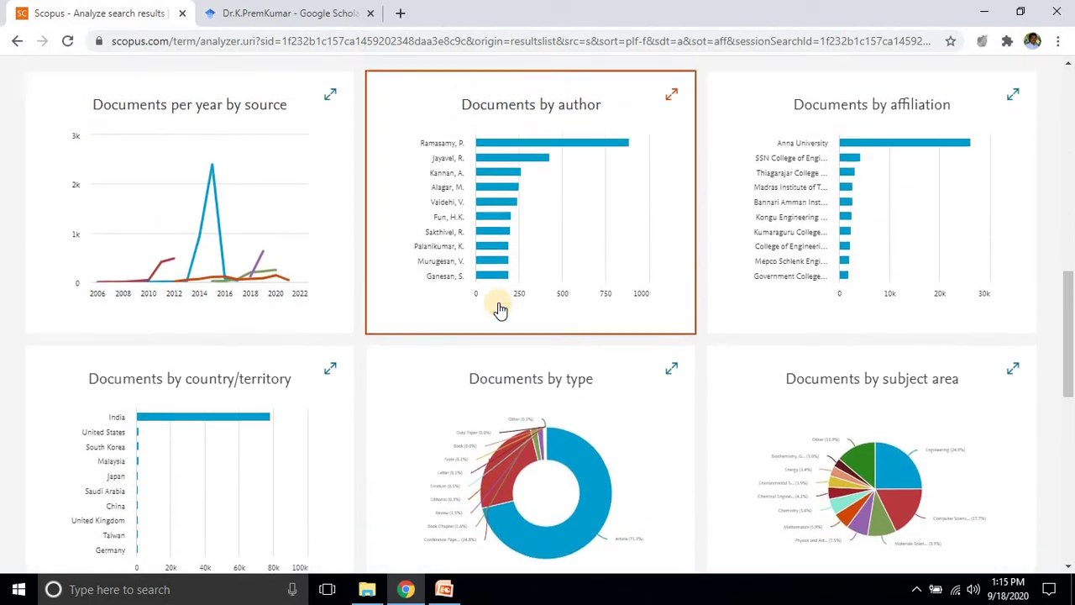
scroll(499, 305, up, 1)
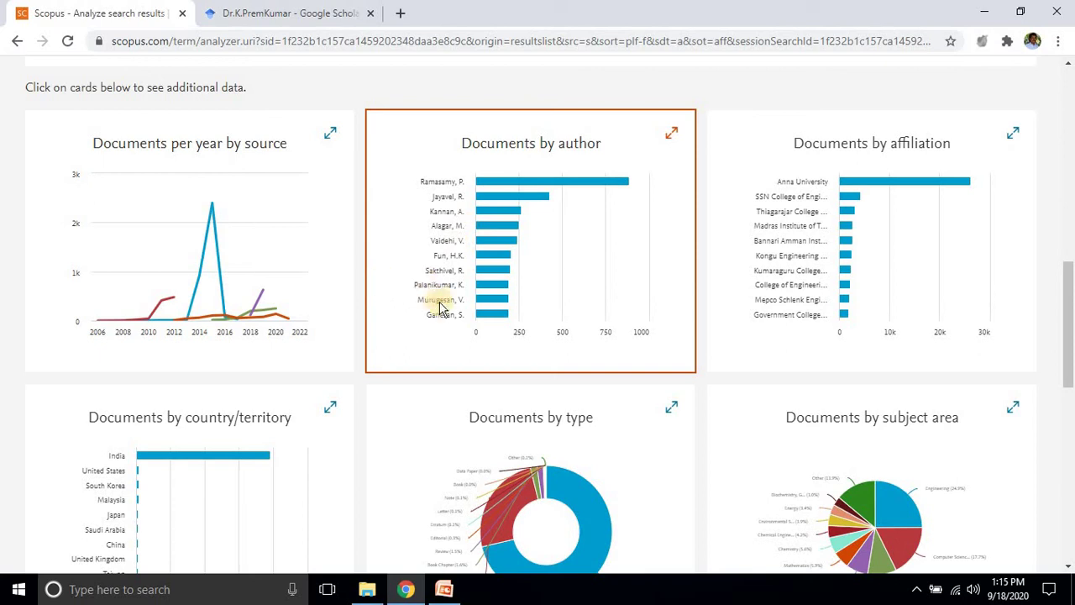
scroll(446, 313, down, 3)
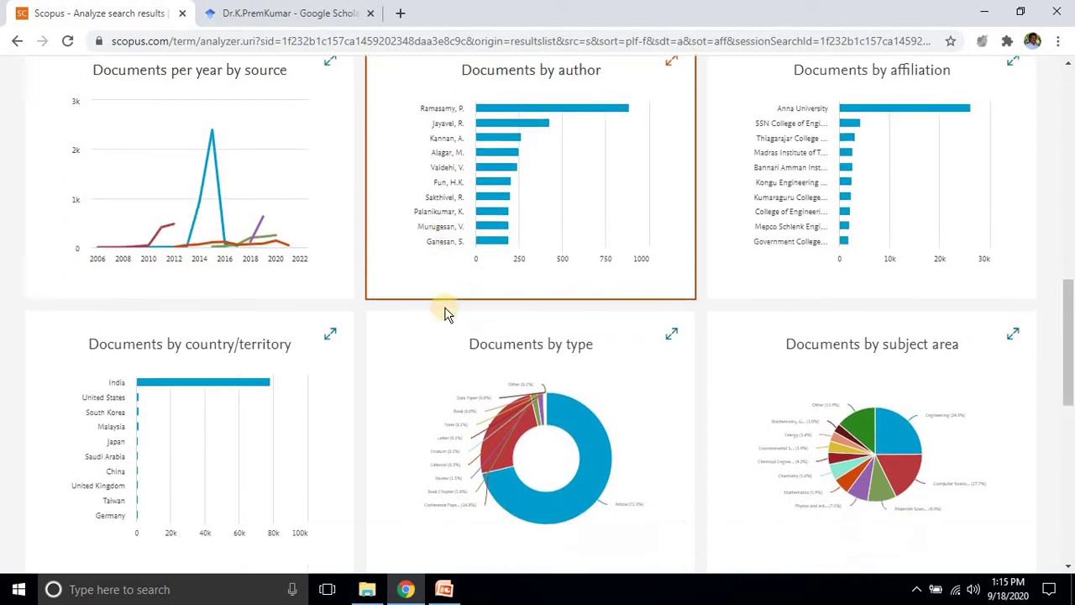
scroll(444, 311, down, 2)
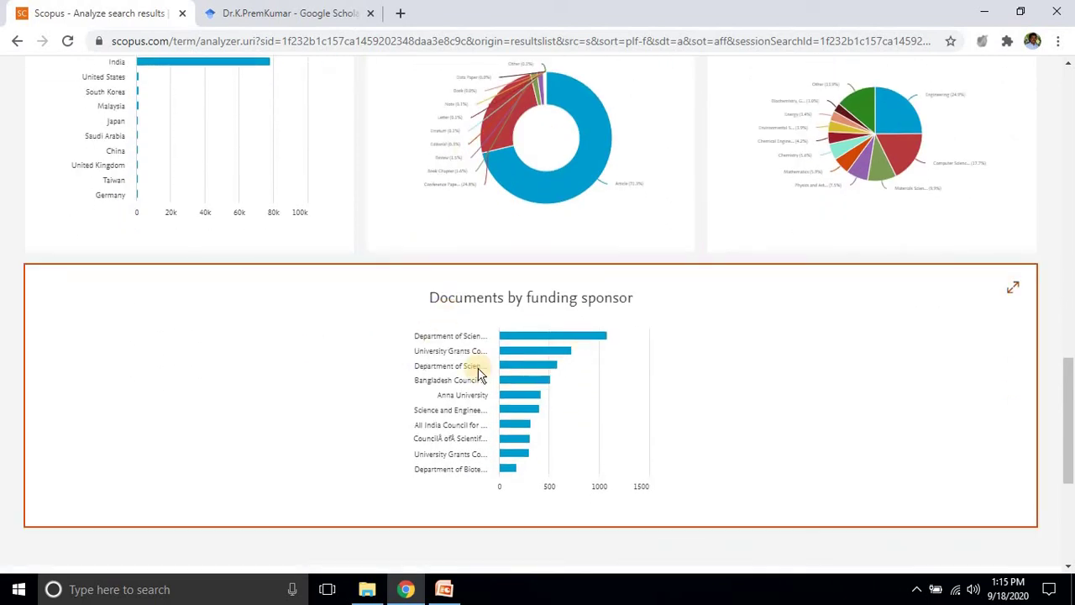
scroll(509, 389, down, 2)
scroll(530, 416, up, 7)
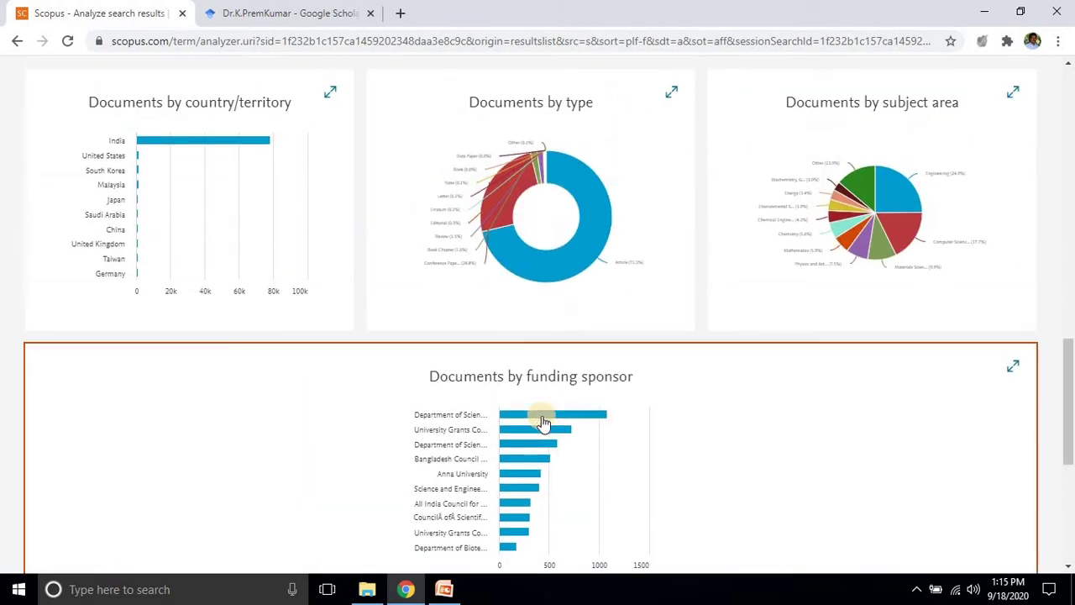
scroll(542, 421, up, 10)
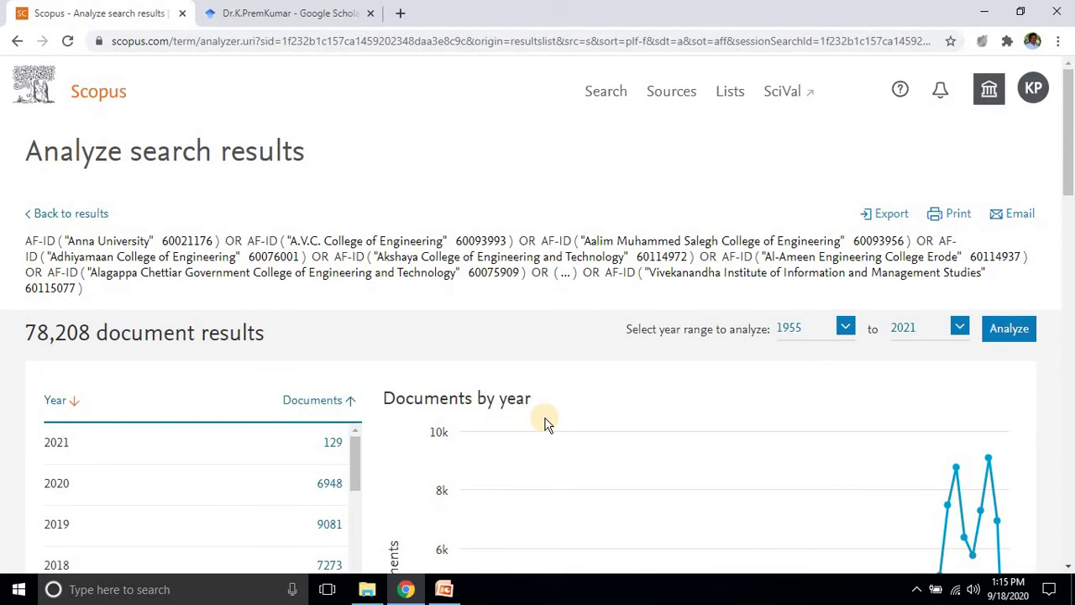
- Review the yearly document counts again and compare them with the summary cards in the Anna University analysis
scroll(545, 424, down, 3)
scroll(546, 416, down, 1)
scroll(547, 412, up, 2)
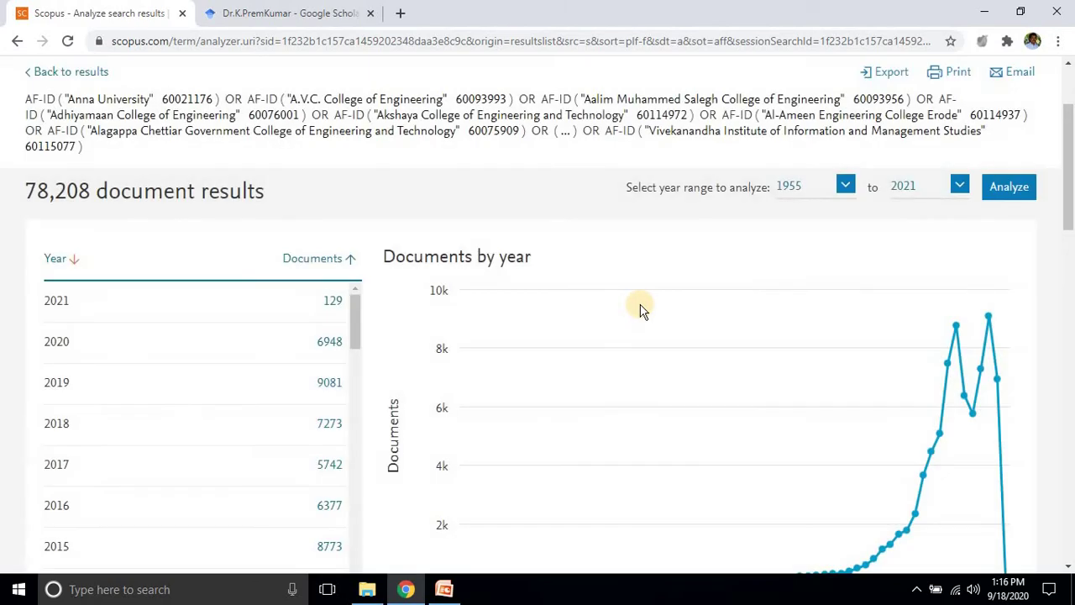
scroll(439, 252, down, 3)
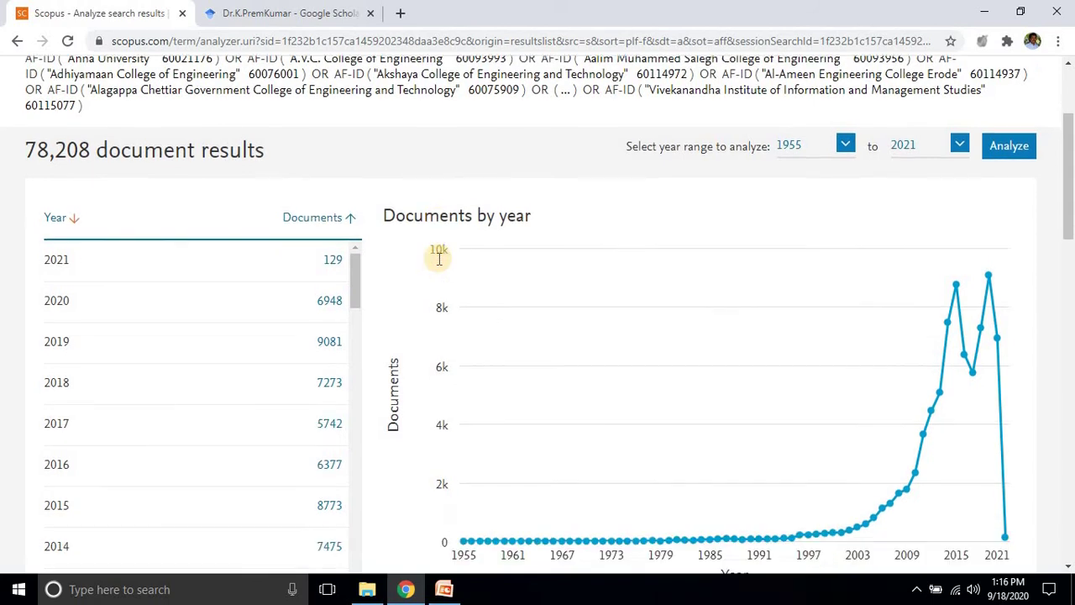
scroll(439, 263, down, 6)
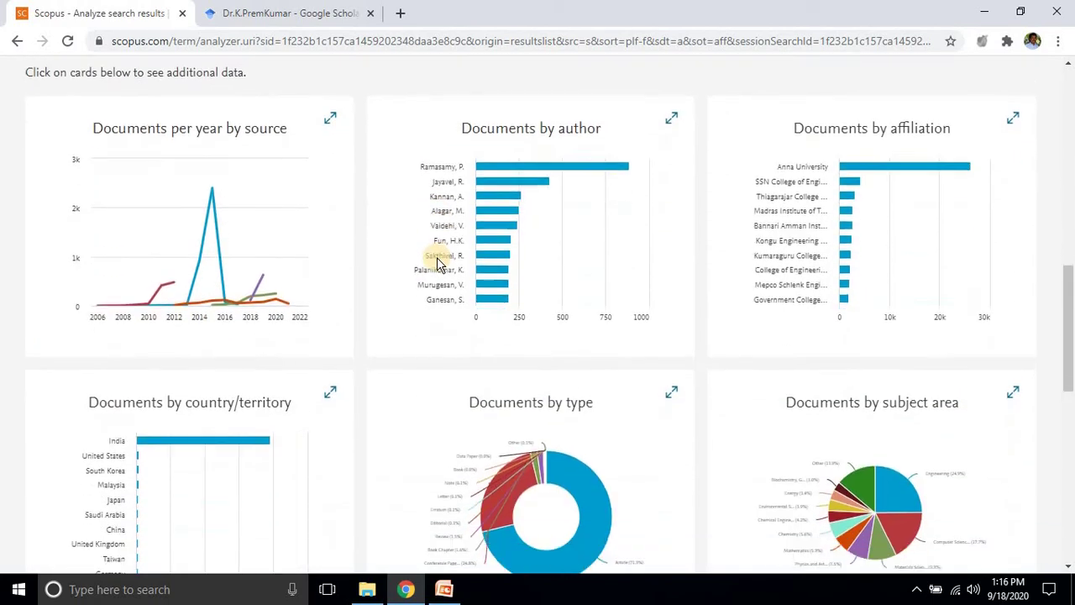
scroll(438, 265, up, 4)
scroll(439, 265, up, 5)
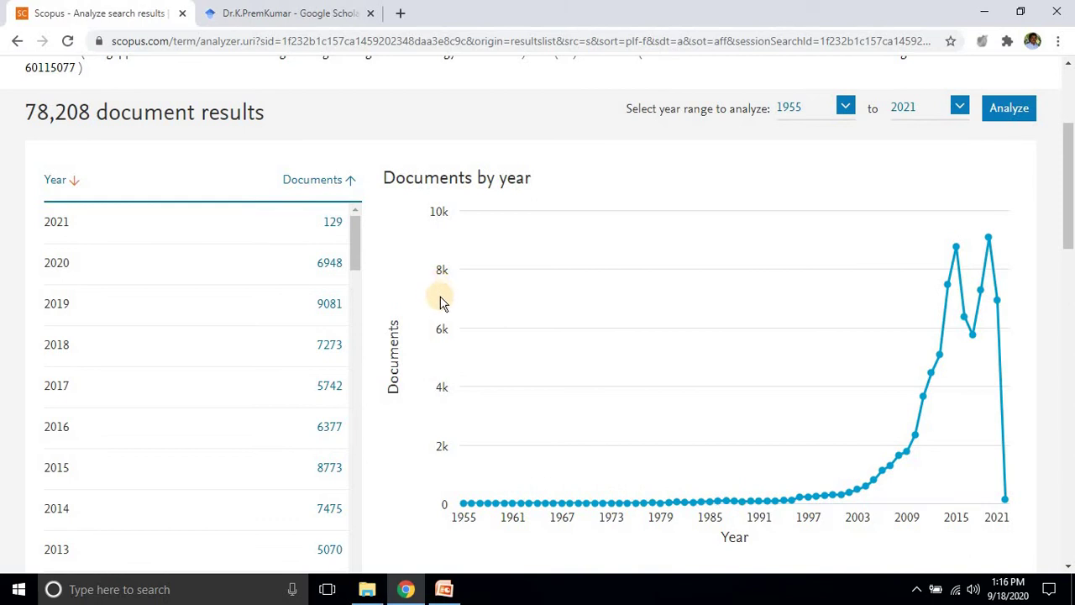
scroll(408, 314, up, 2)
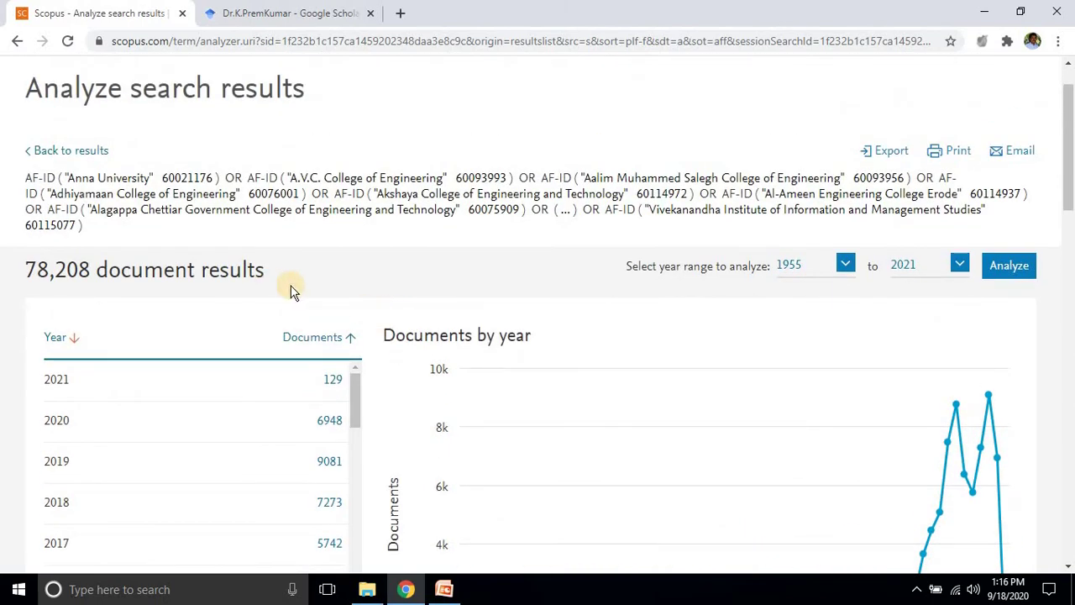
- Return to the Anna University document results and limit them to the year 2020
click(18, 42)
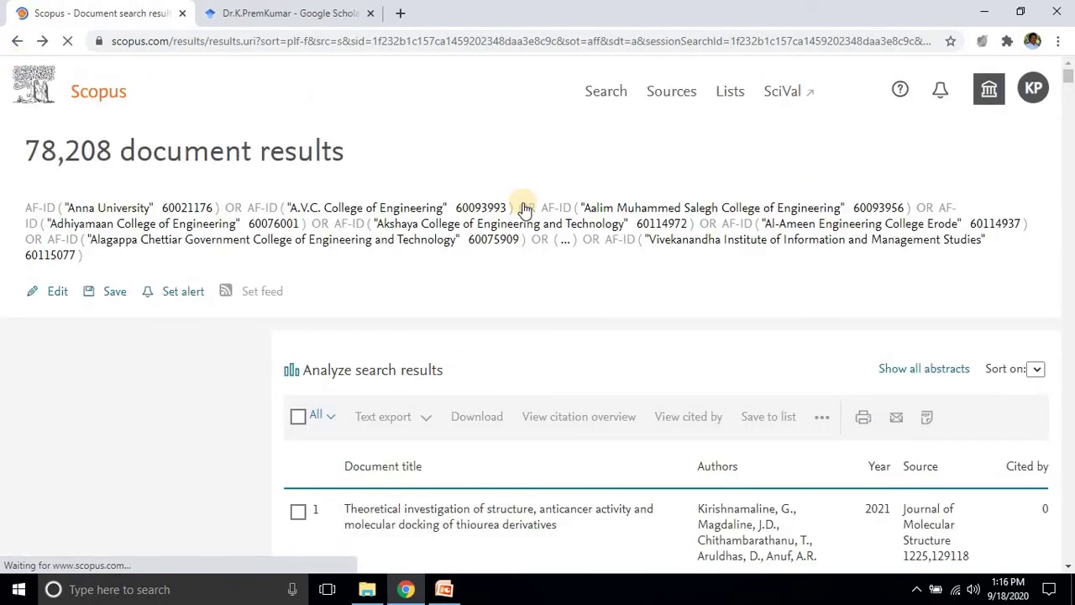
scroll(583, 228, down, 2)
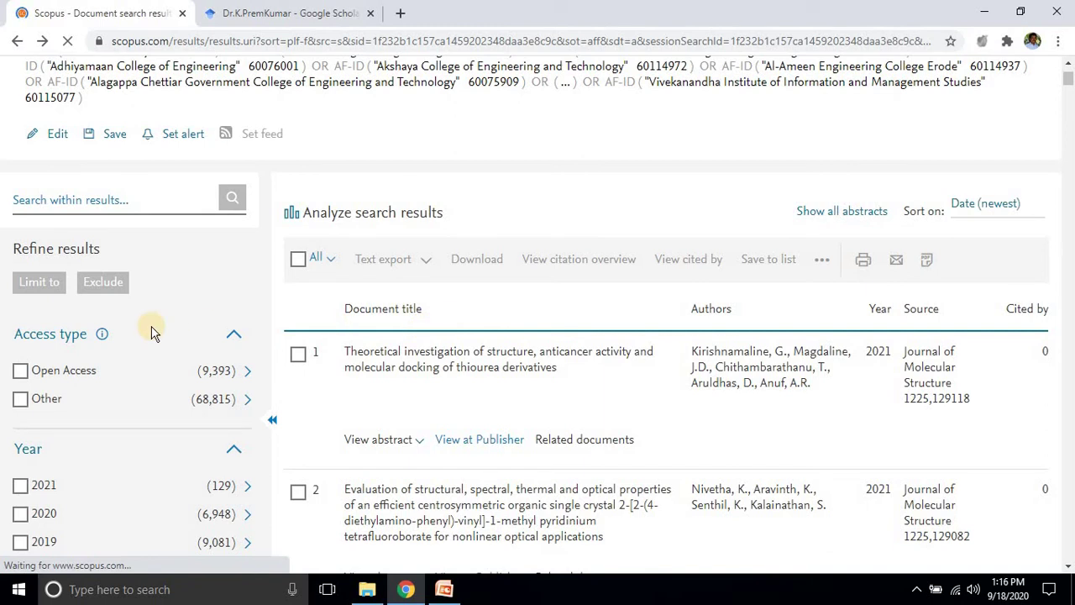
scroll(17, 407, down, 1)
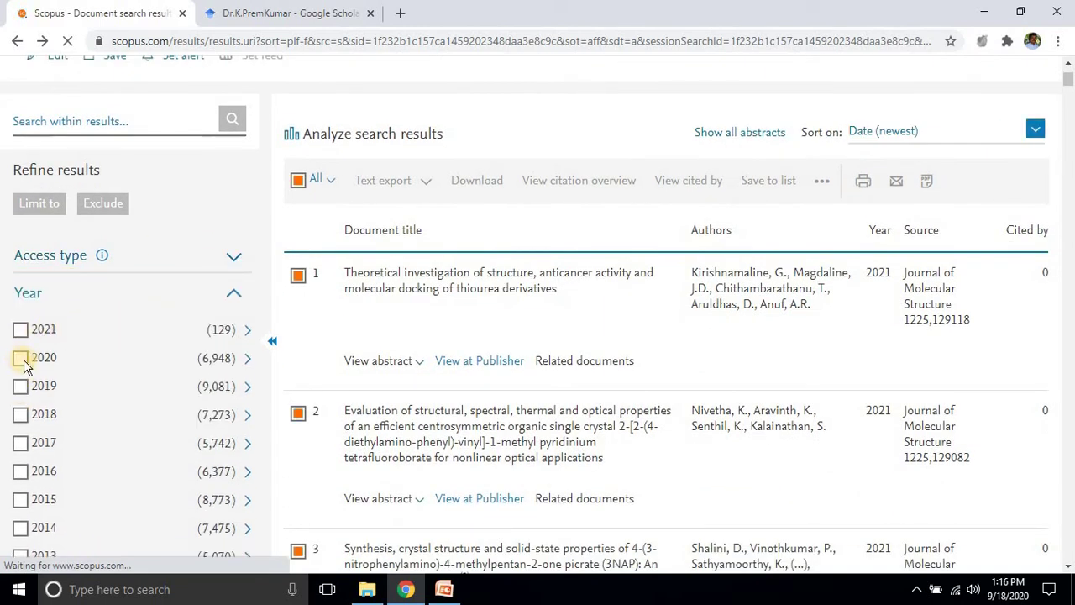
click(46, 358)
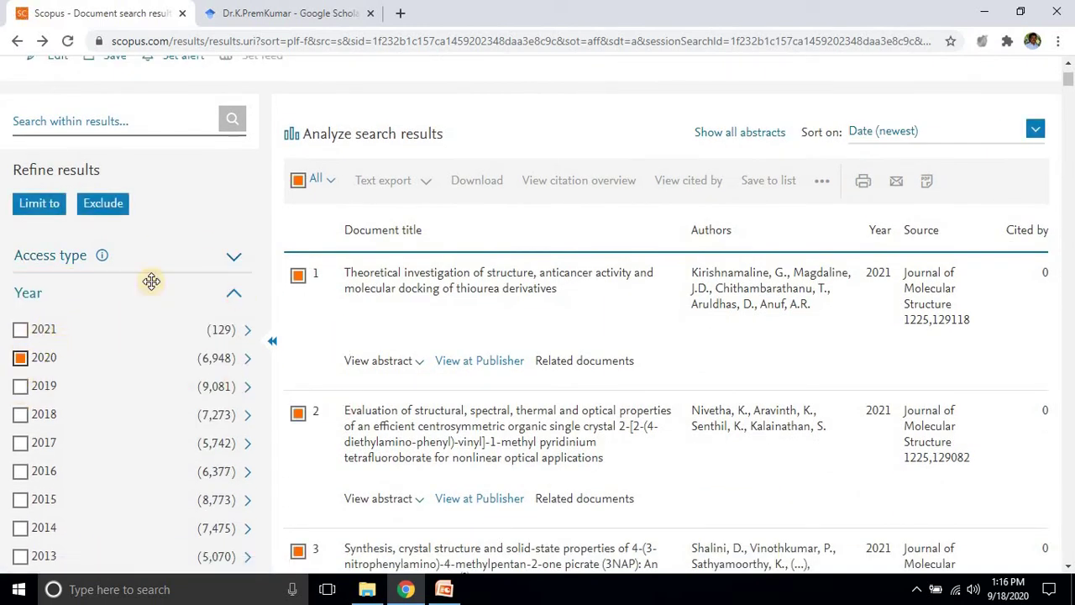
click(48, 208)
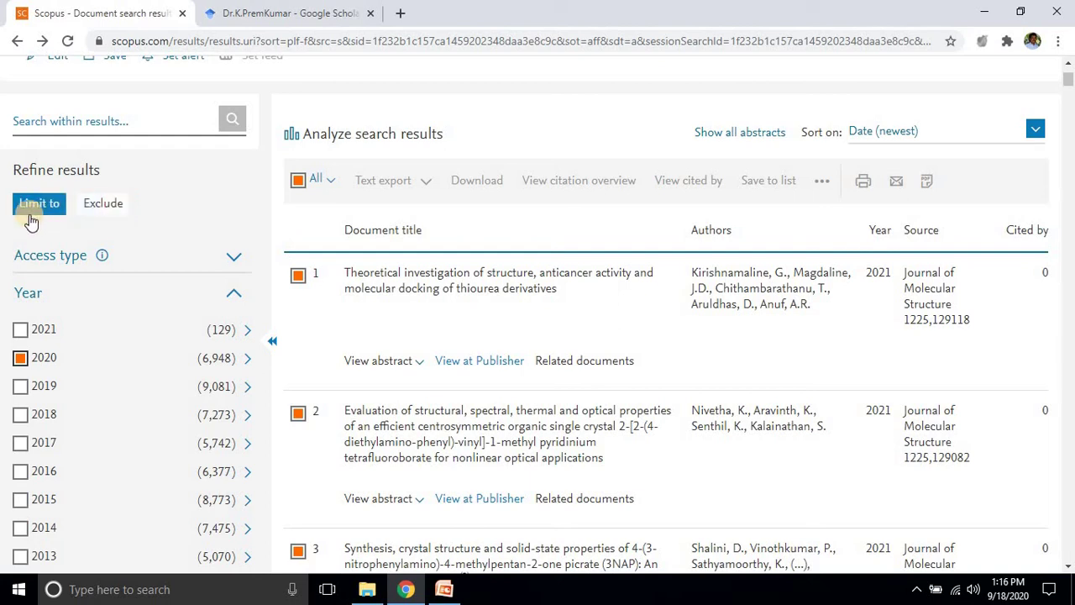
click(42, 207)
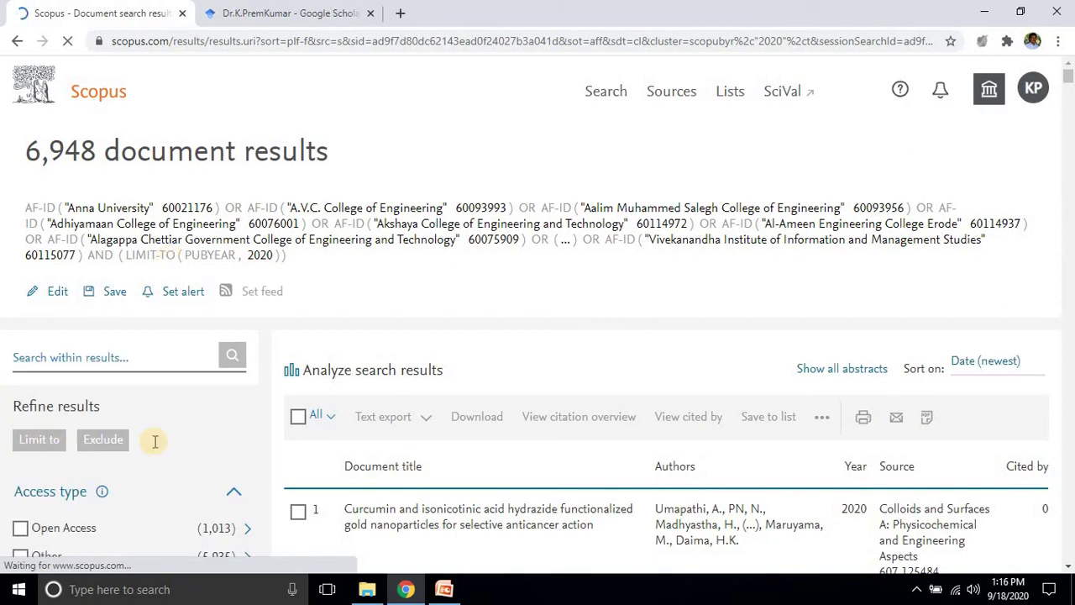
- Select all the 2020 document results, view their citation overview download request, and dismiss it without submitting
scroll(234, 431, down, 2)
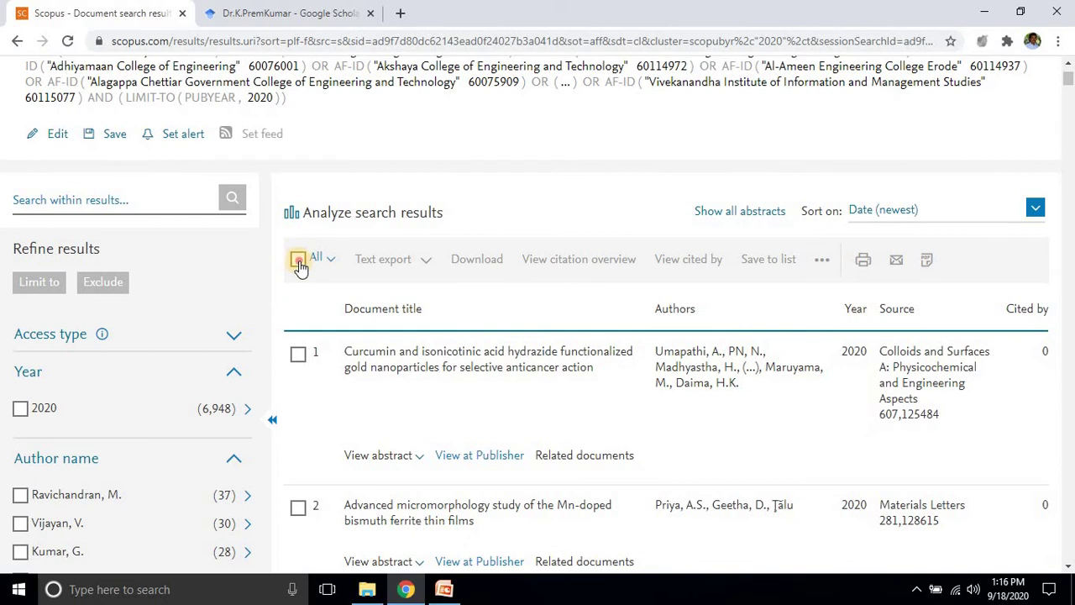
click(299, 261)
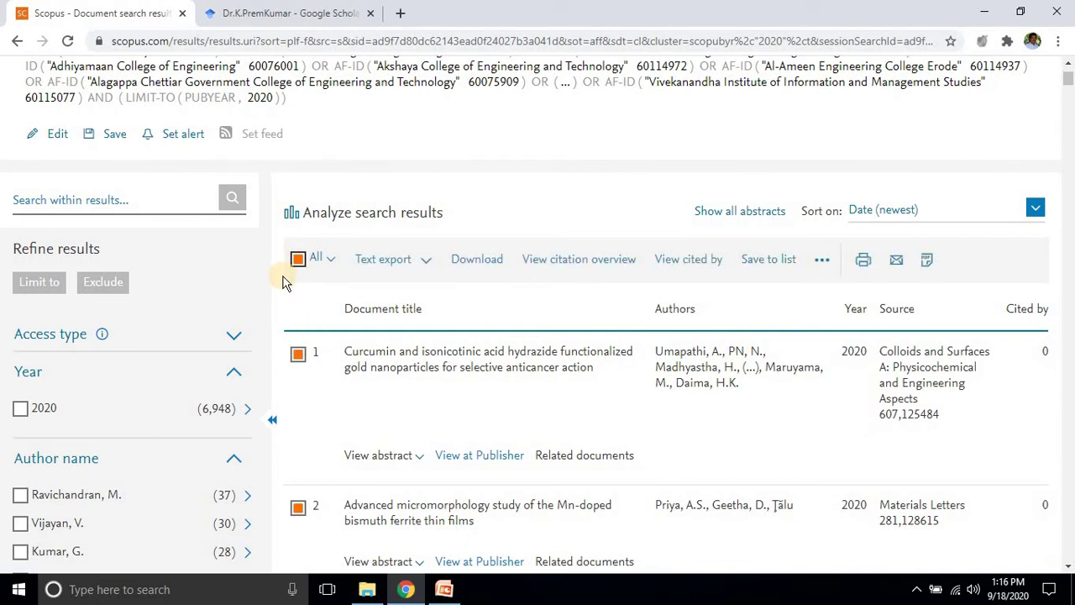
click(587, 268)
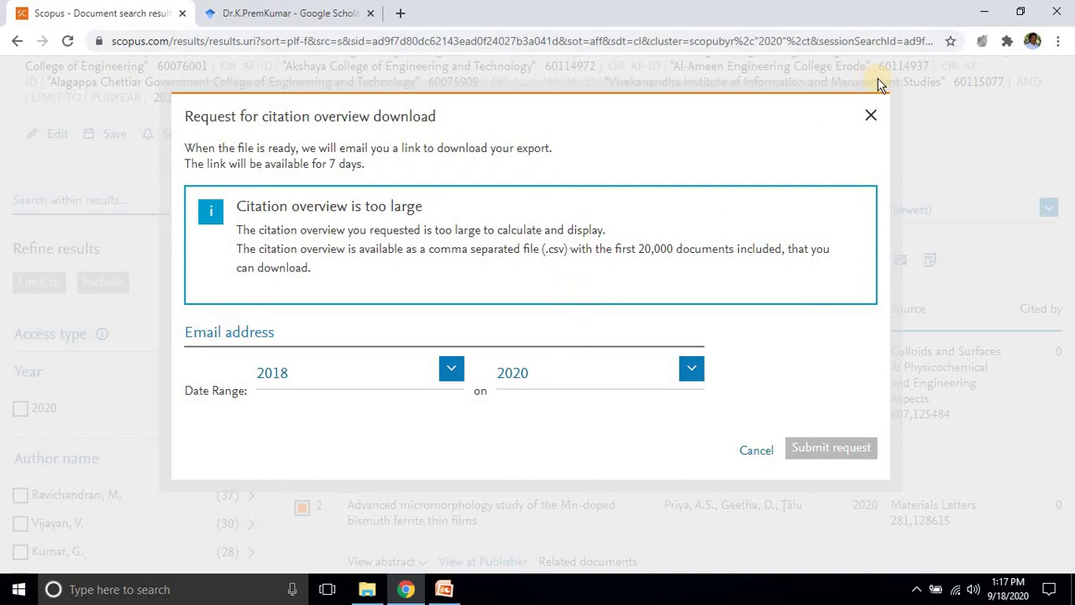
key(Escape)
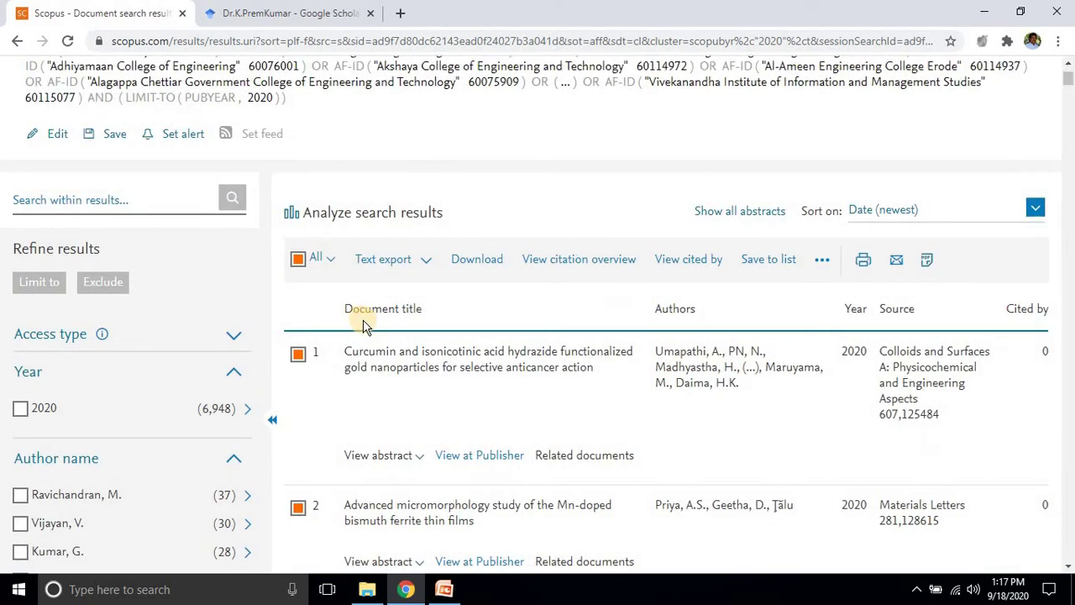
scroll(363, 319, up, 3)
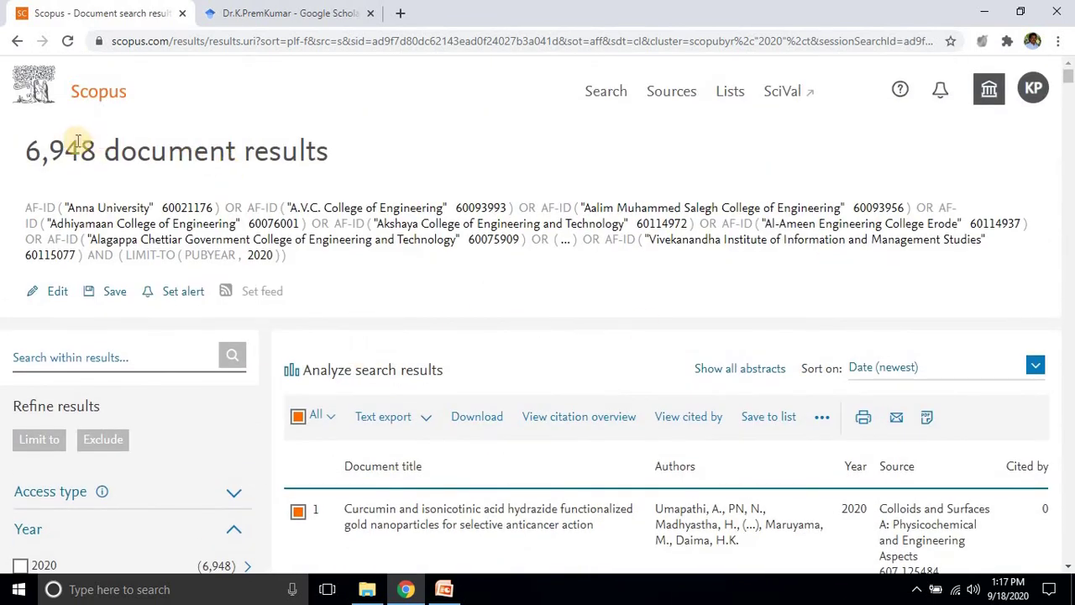
- Go back to the affiliation search, look up "ssn", and open the SSN College of Engineering, Kalavakkam – Kanchipuram, India profile
click(18, 44)
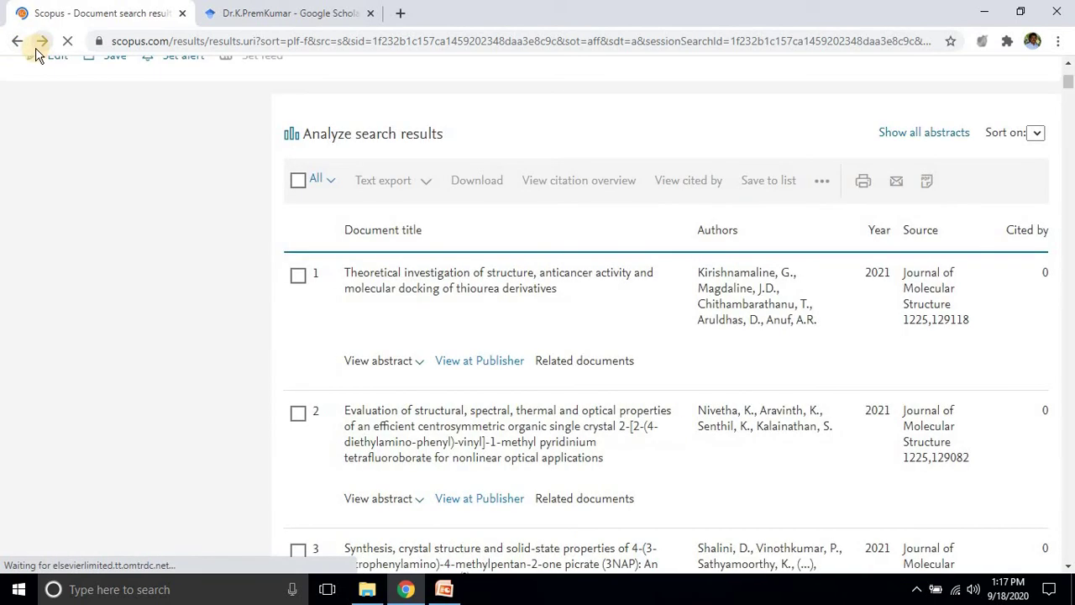
click(36, 52)
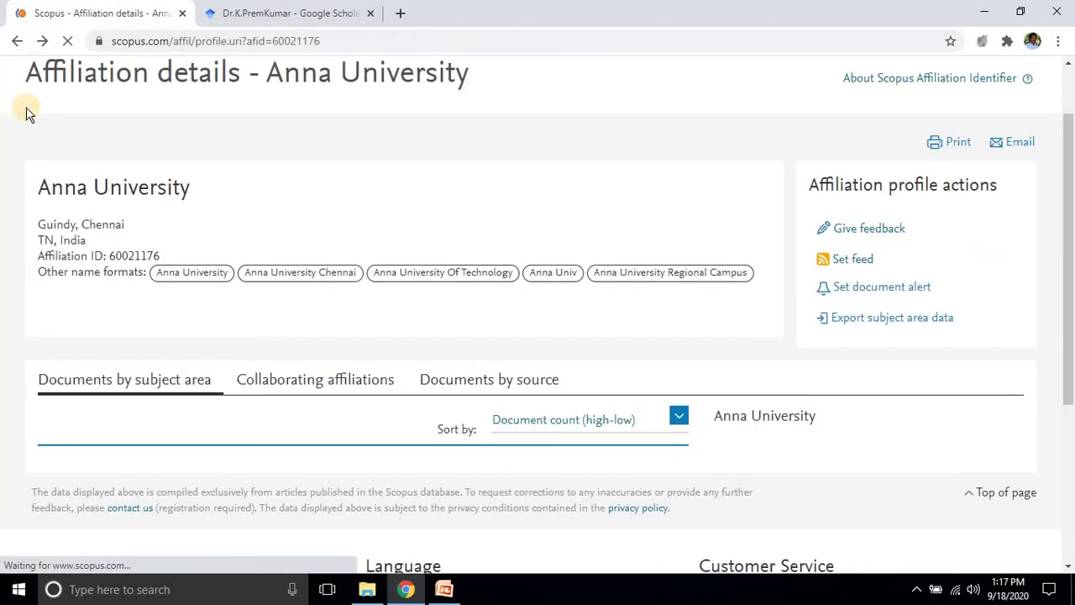
click(15, 74)
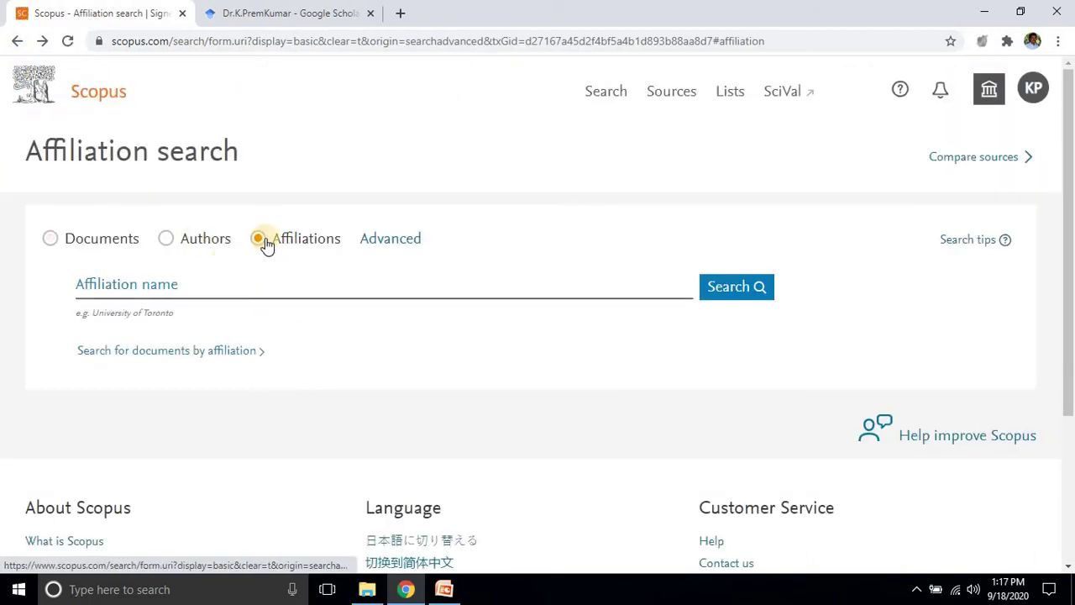
click(196, 296)
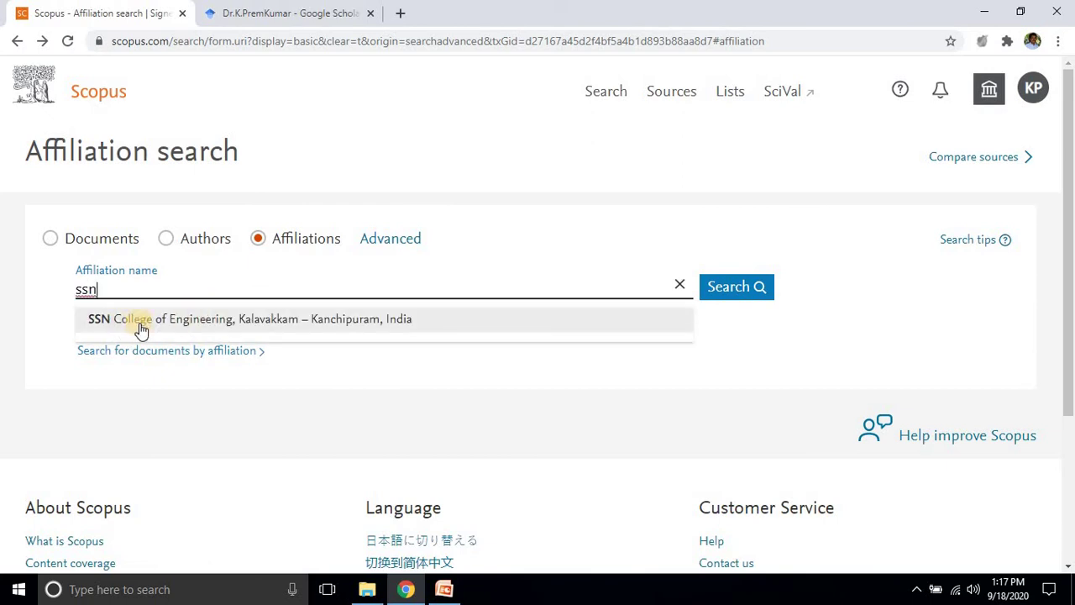
click(184, 326)
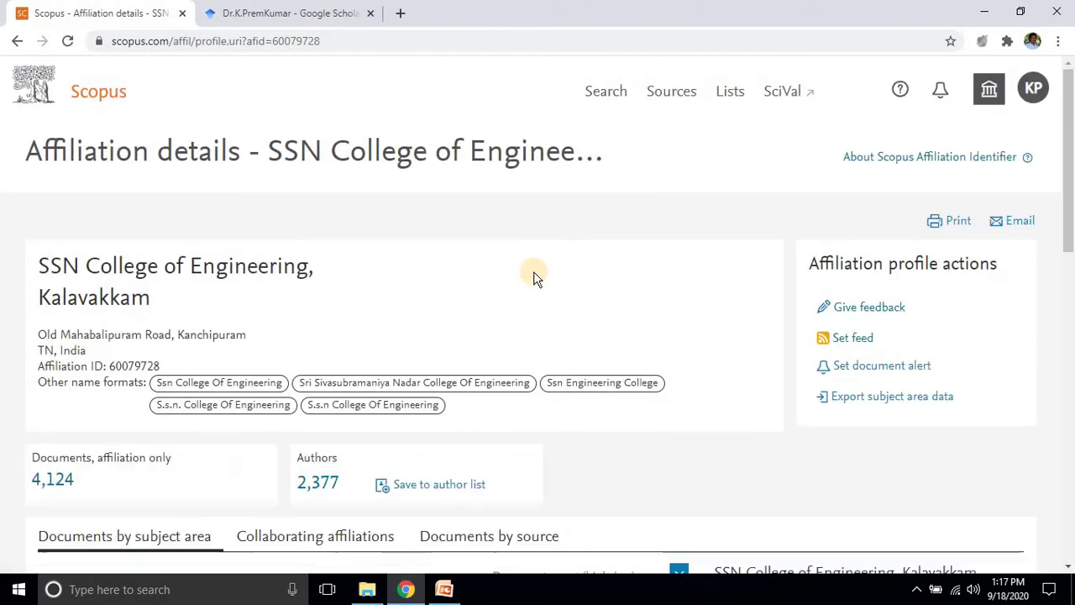
- Examine SSN College of Engineering's affiliation details, its document and author totals, and its documents by subject area
scroll(160, 244, down, 2)
scroll(240, 305, up, 2)
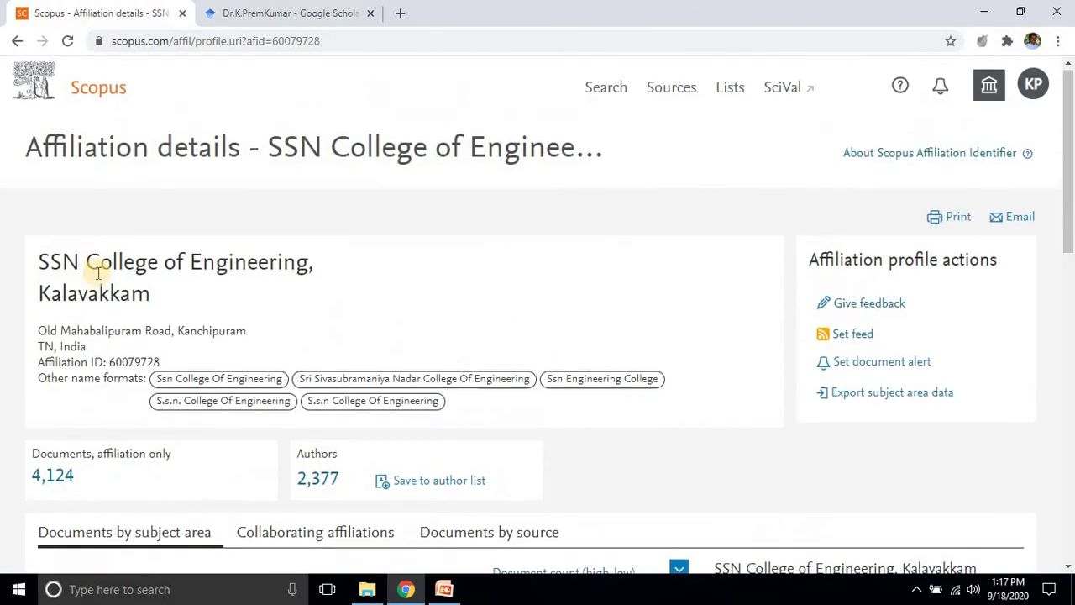
scroll(96, 260, down, 2)
scroll(80, 271, down, 1)
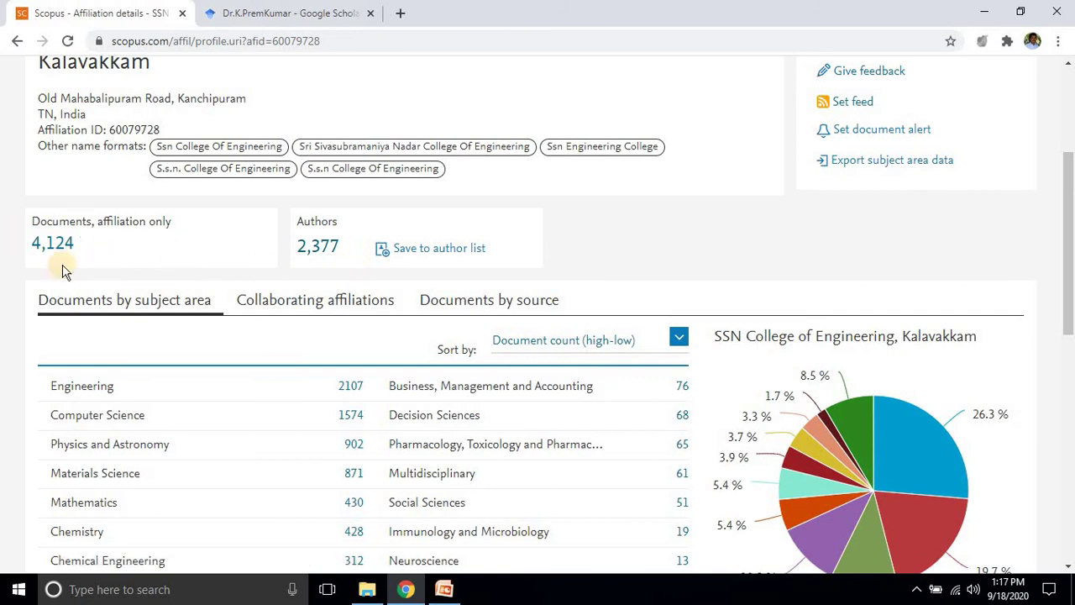
- Review SSN College of Engineering's documents by subject area, and open its full document list to examine the yearly breakdown
scroll(370, 322, down, 2)
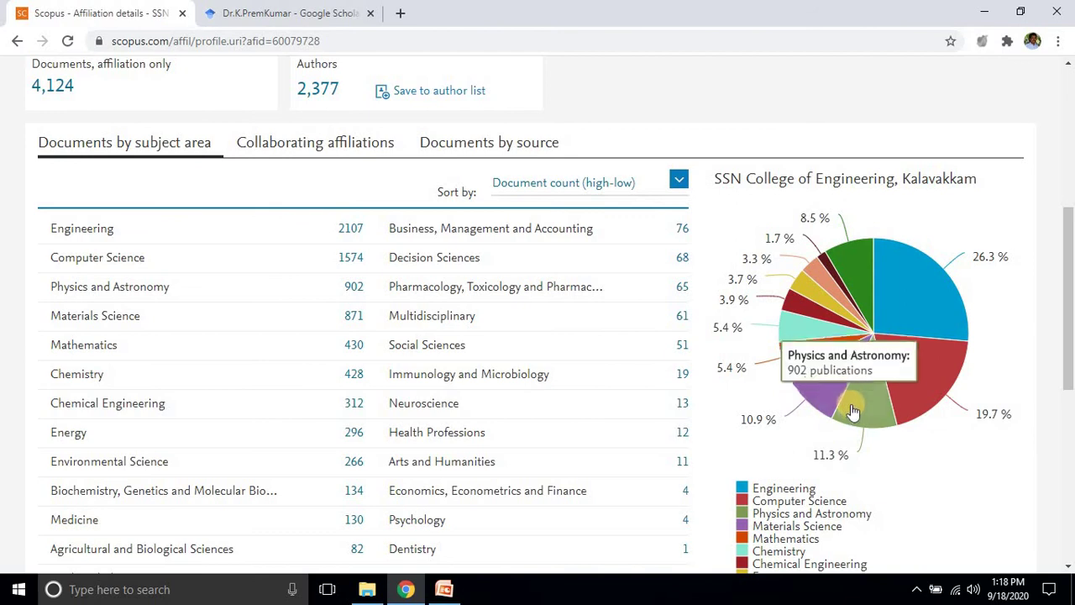
scroll(849, 418, down, 1)
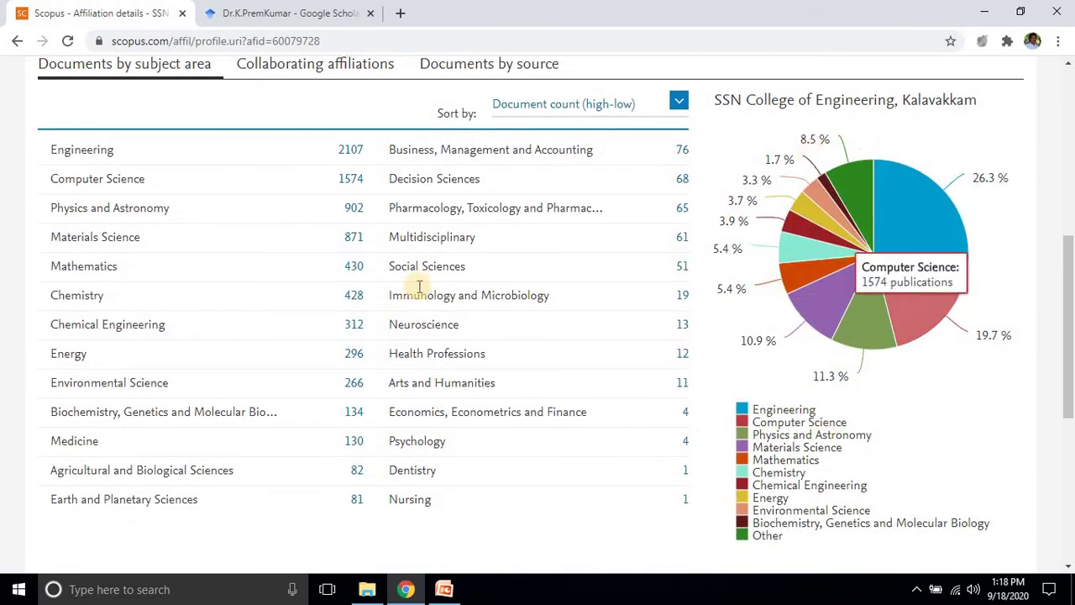
scroll(183, 312, up, 3)
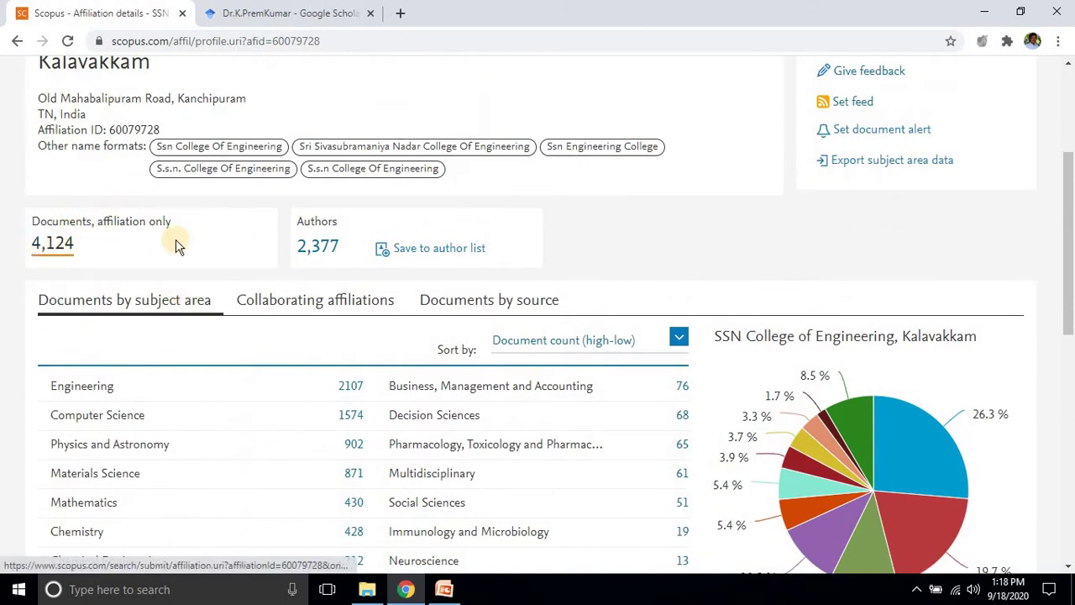
click(69, 253)
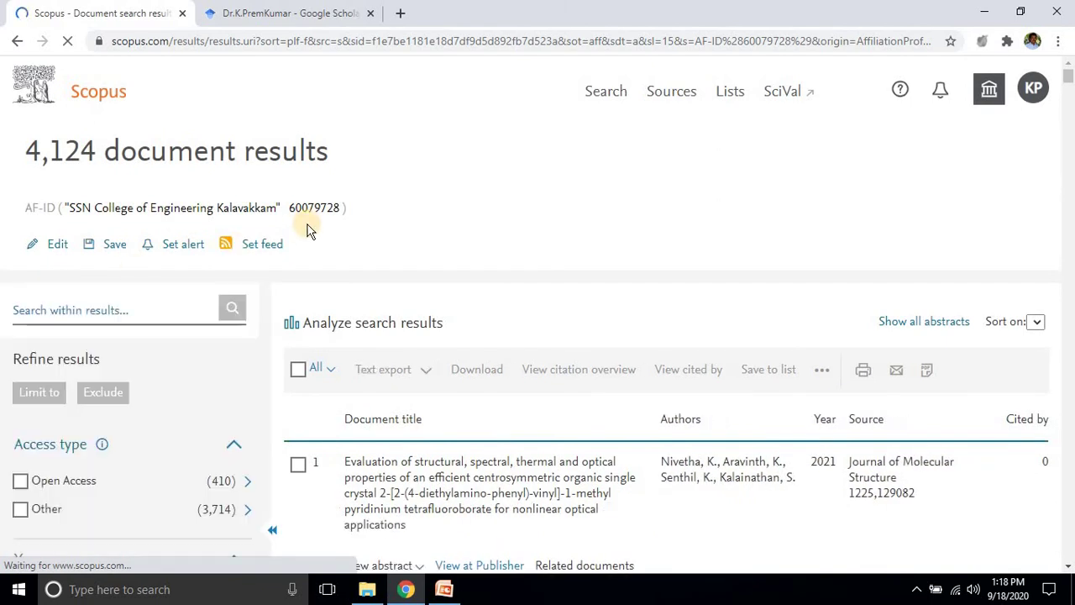
scroll(307, 228, down, 2)
scroll(308, 229, down, 1)
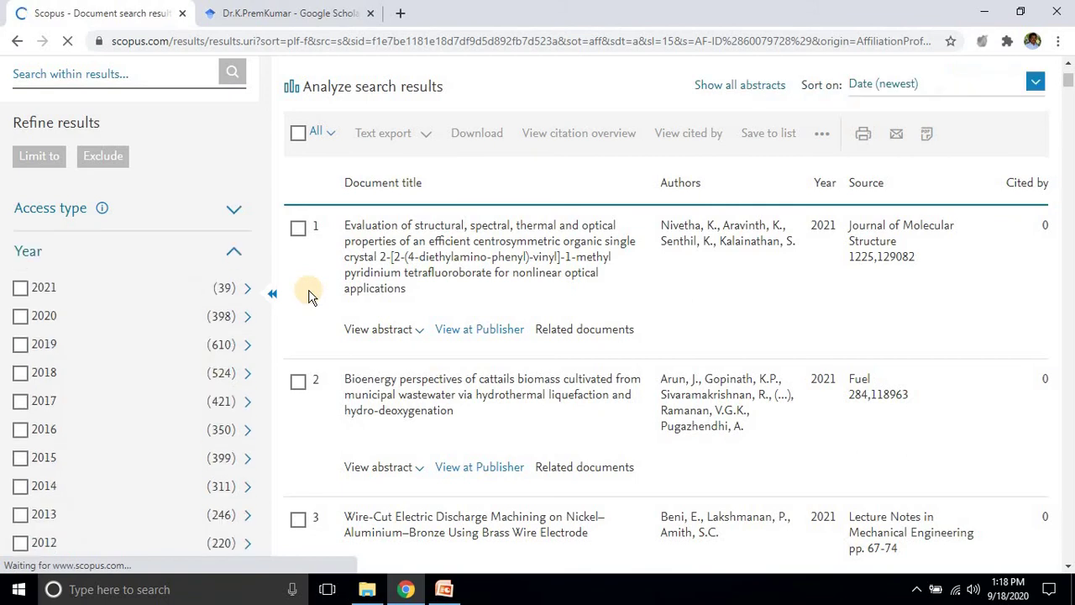
scroll(38, 341, up, 3)
scroll(61, 330, down, 4)
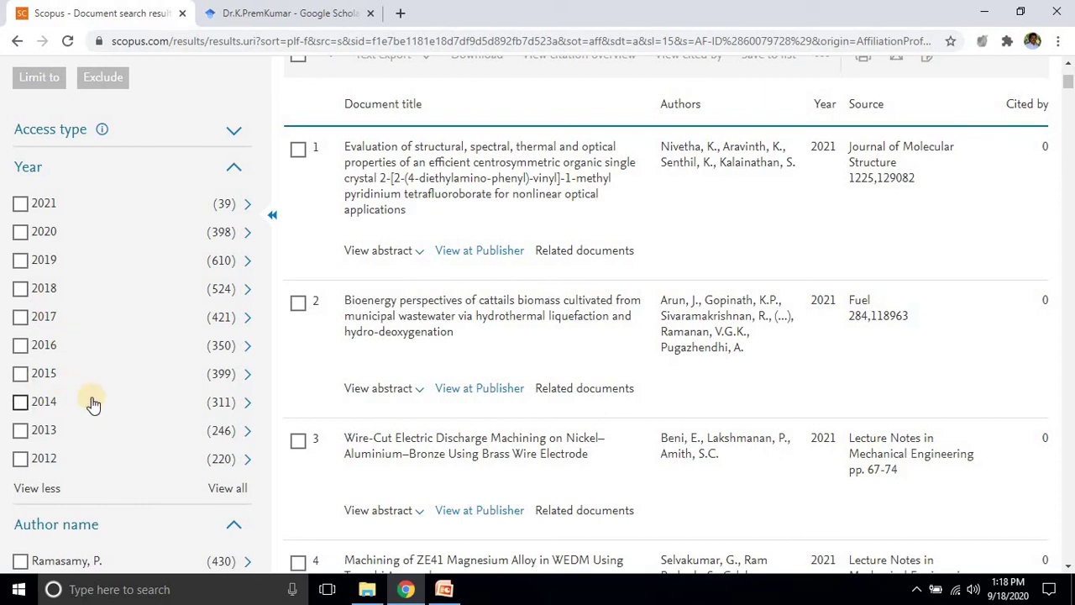
scroll(323, 298, up, 3)
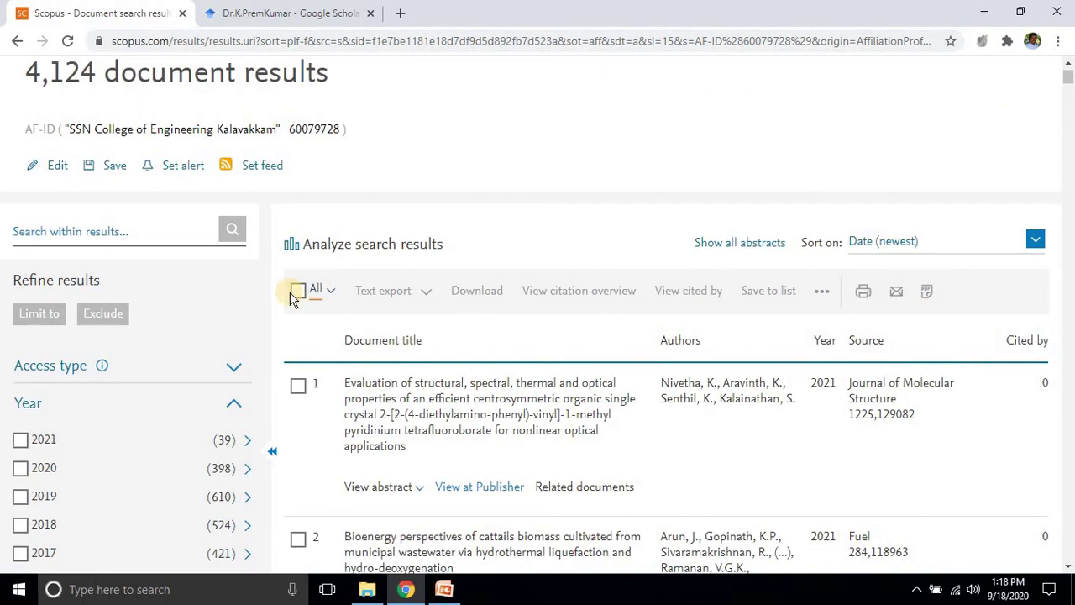
- Try to get the citation overview of all the college's documents for 2019 to 2020, and dismiss the download request without submitting
click(298, 291)
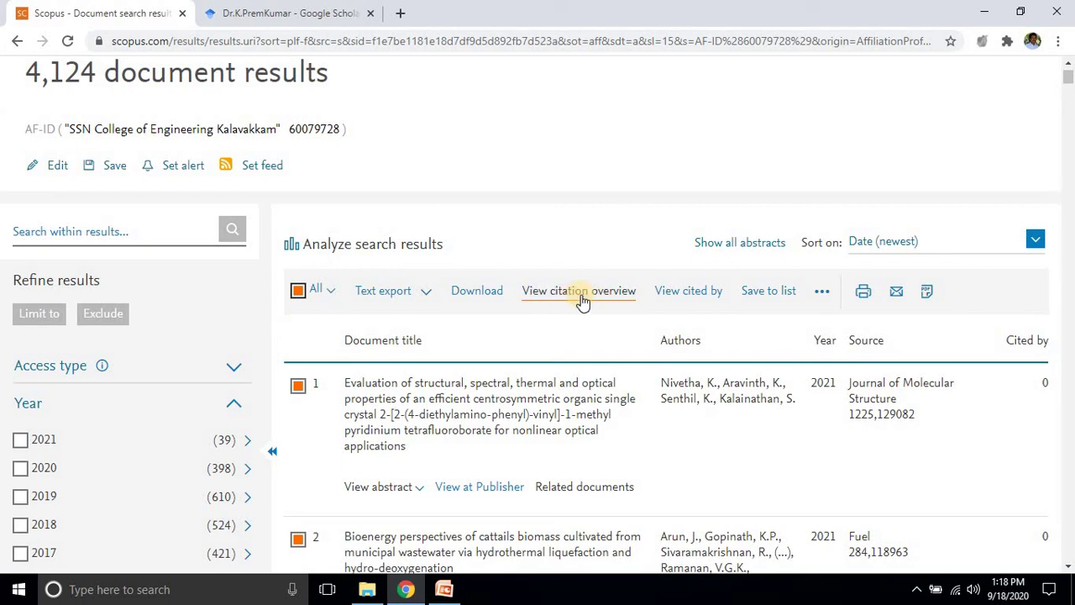
click(586, 300)
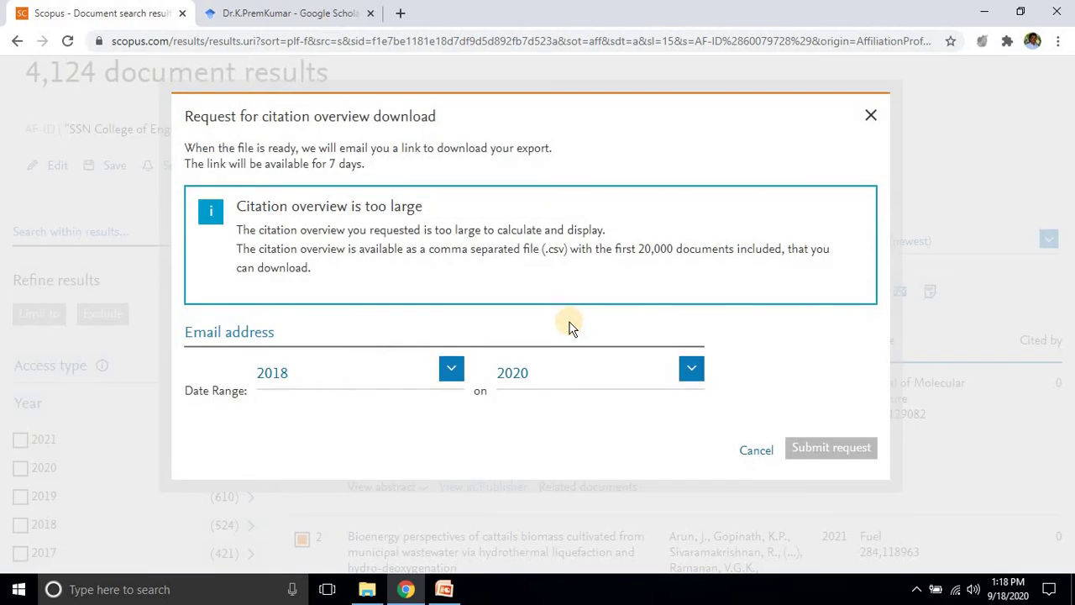
click(450, 370)
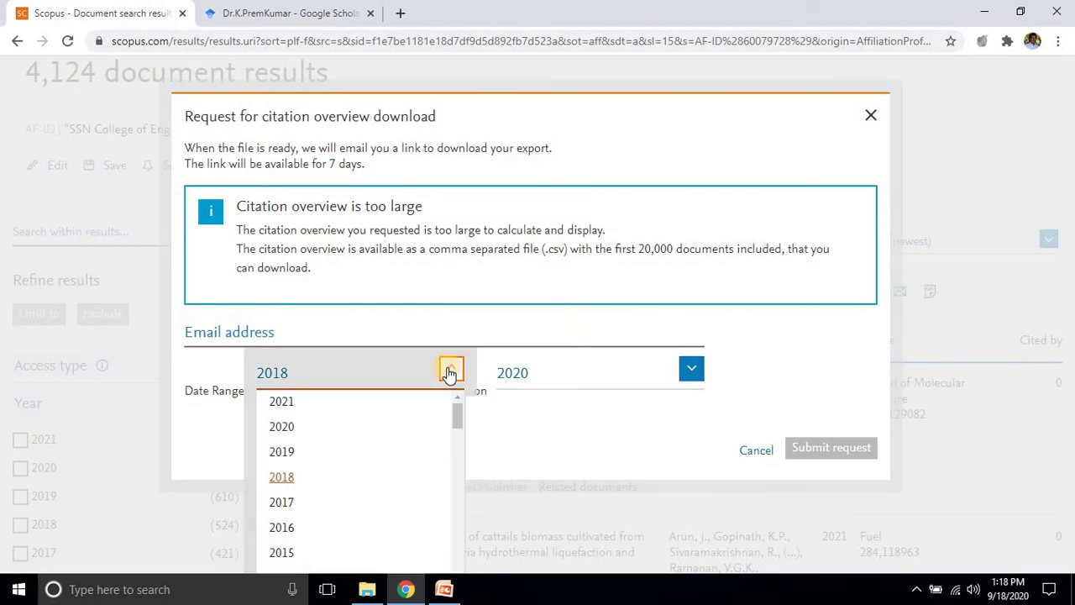
click(285, 452)
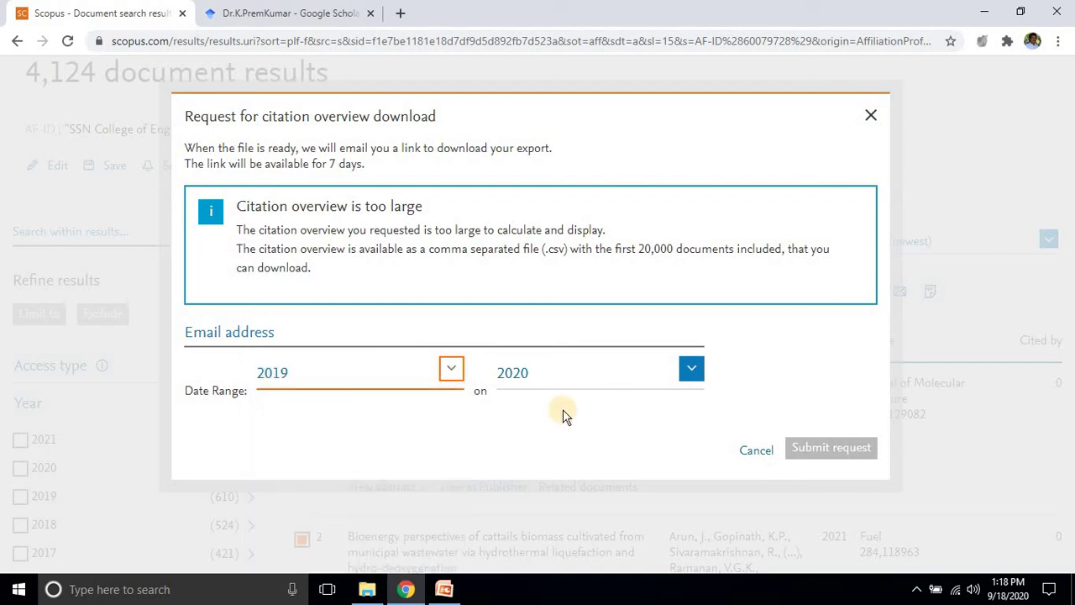
click(870, 116)
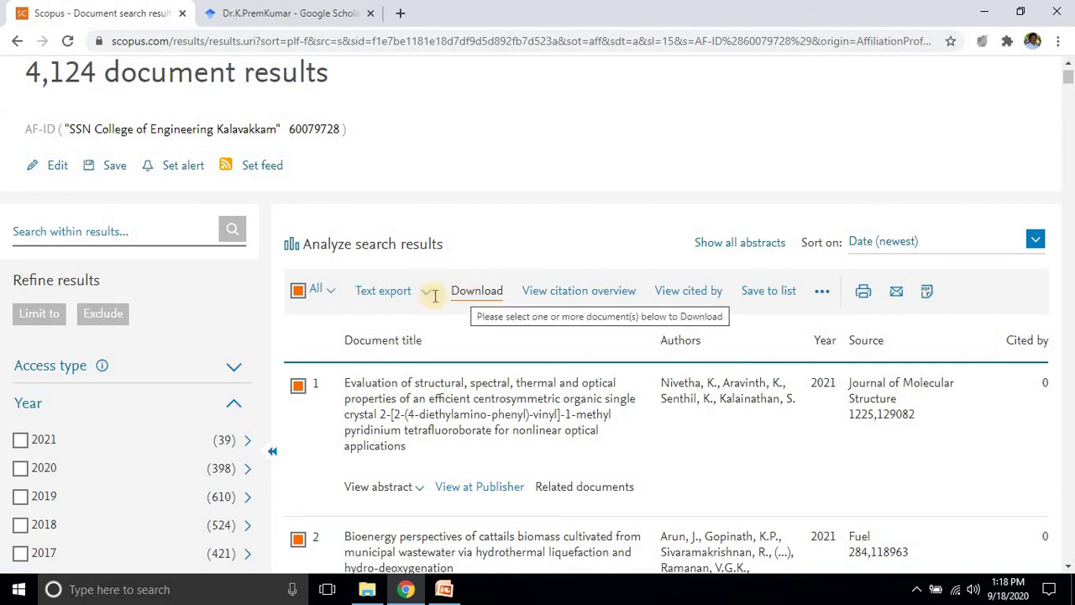
- Limit the SSN College of Engineering document results to the years 2020 and 2019
click(38, 475)
click(24, 497)
click(106, 316)
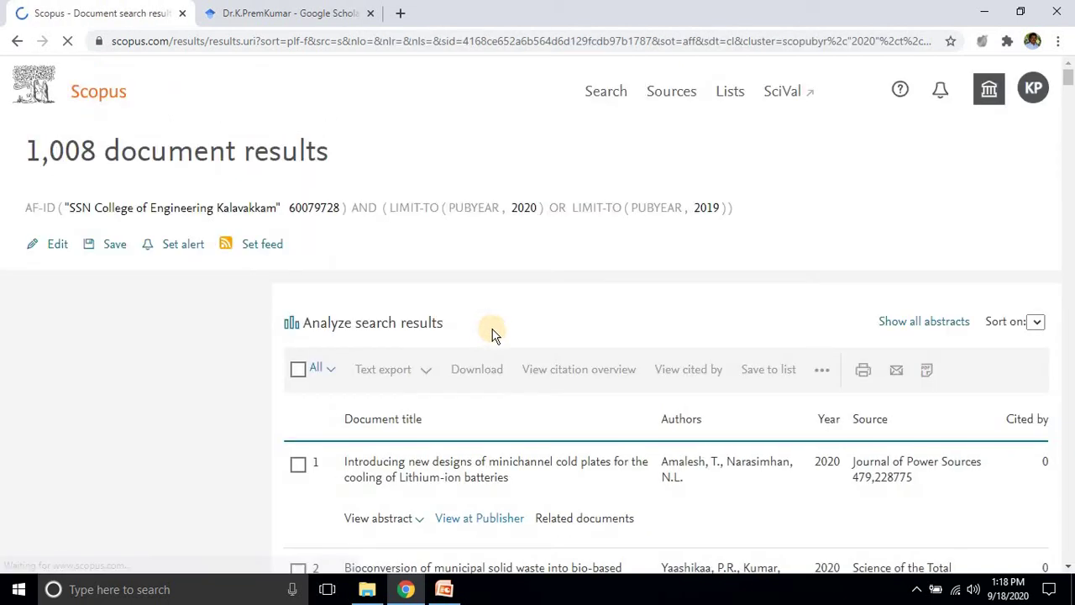
- Select all the 2019 and 2020 document results and open their citation overview
scroll(246, 196, down, 2)
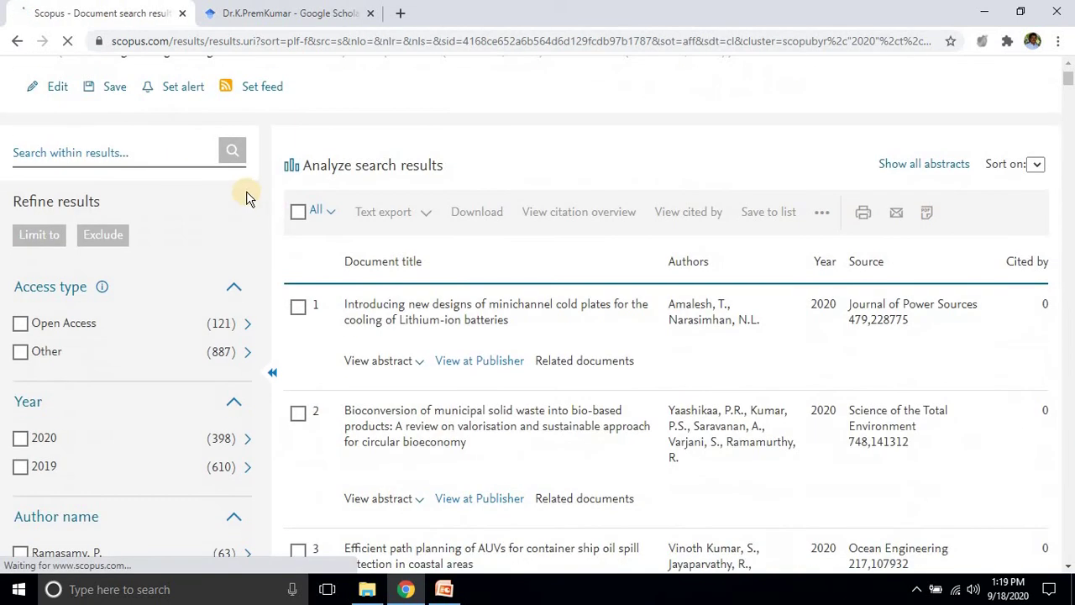
click(298, 212)
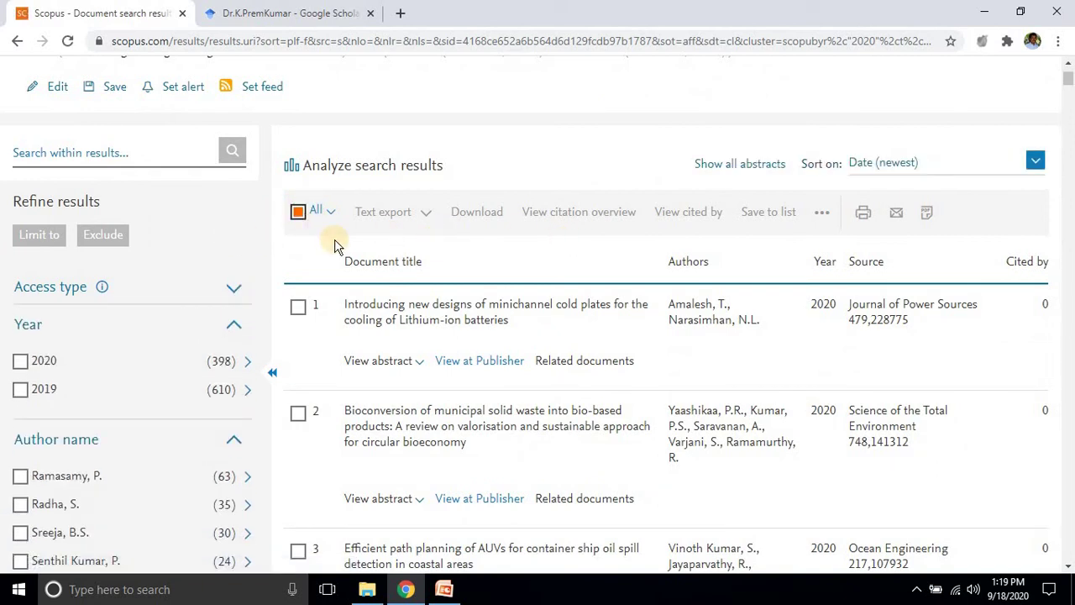
click(300, 213)
click(580, 212)
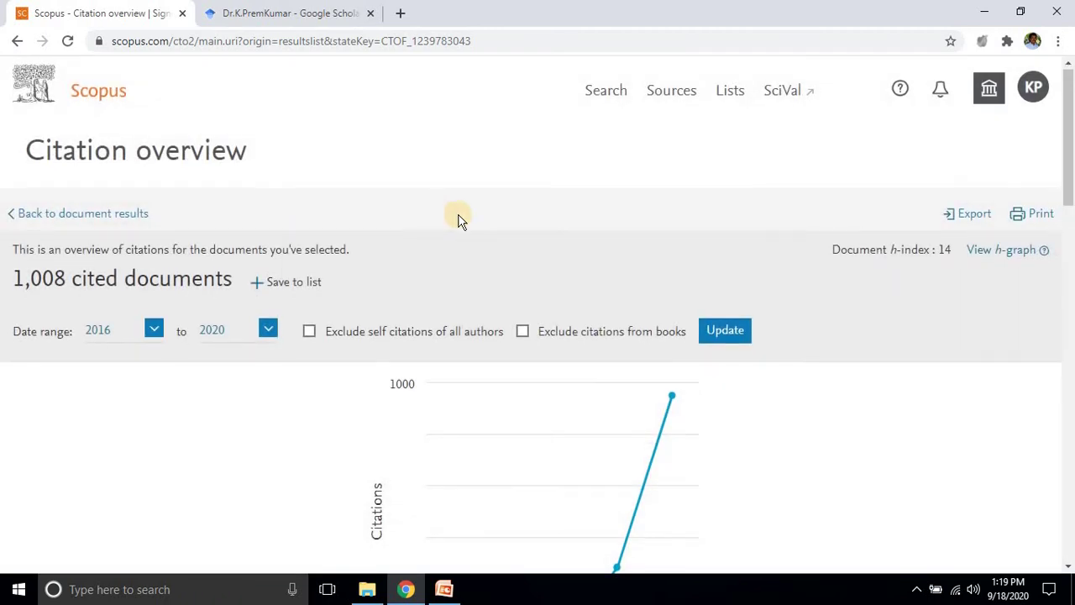
- Examine the citation overview chart's yearly citations from 2016 to 2020, along with the cited documents and document h-index
scroll(459, 220, down, 2)
scroll(459, 220, down, 2)
scroll(328, 244, up, 2)
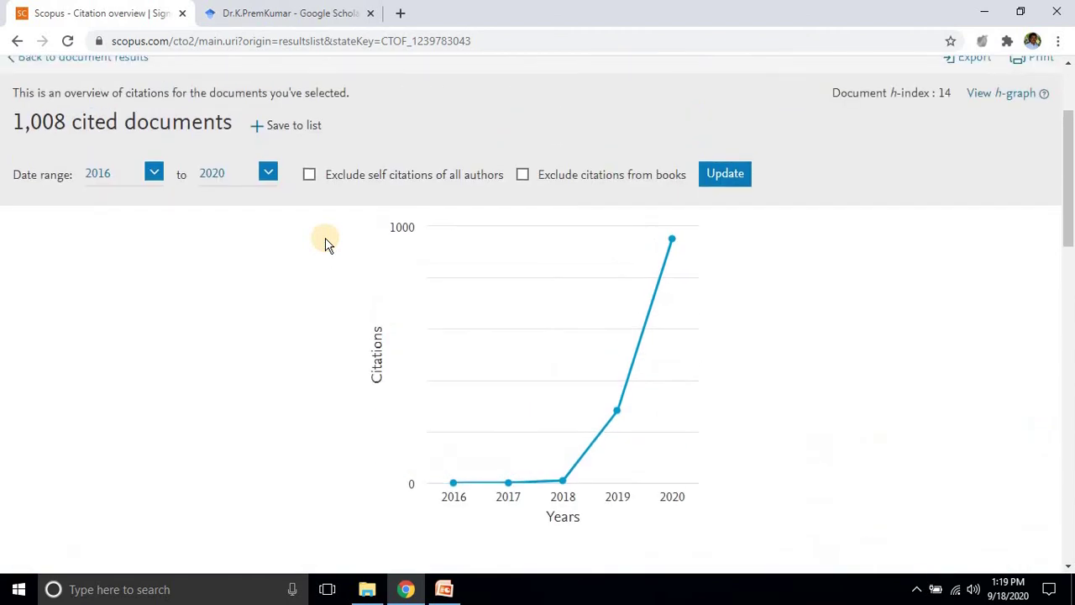
scroll(328, 244, down, 1)
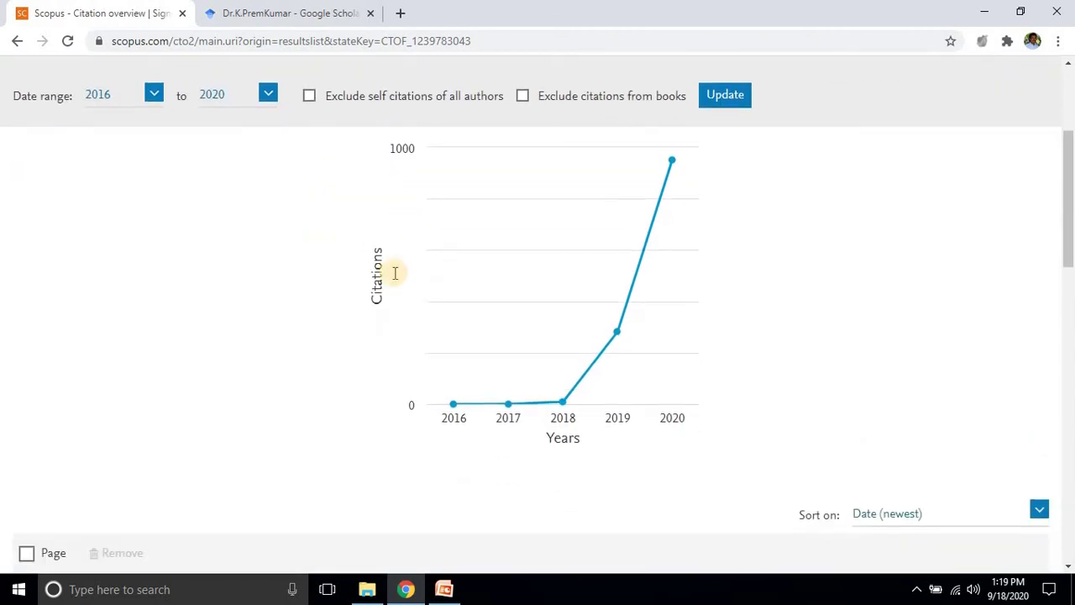
mouse_move(454, 403)
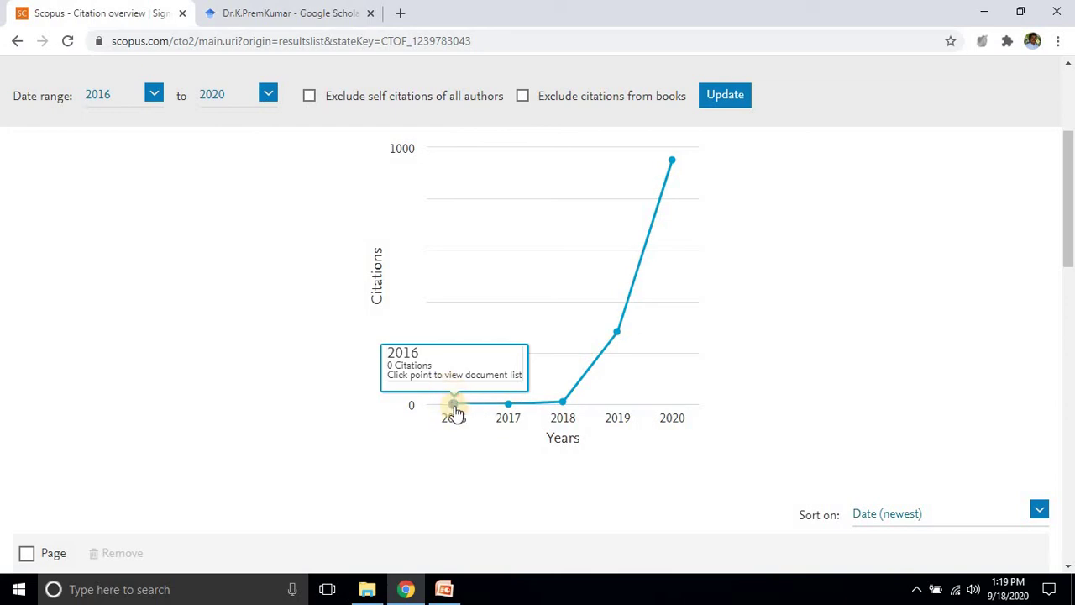
mouse_move(510, 405)
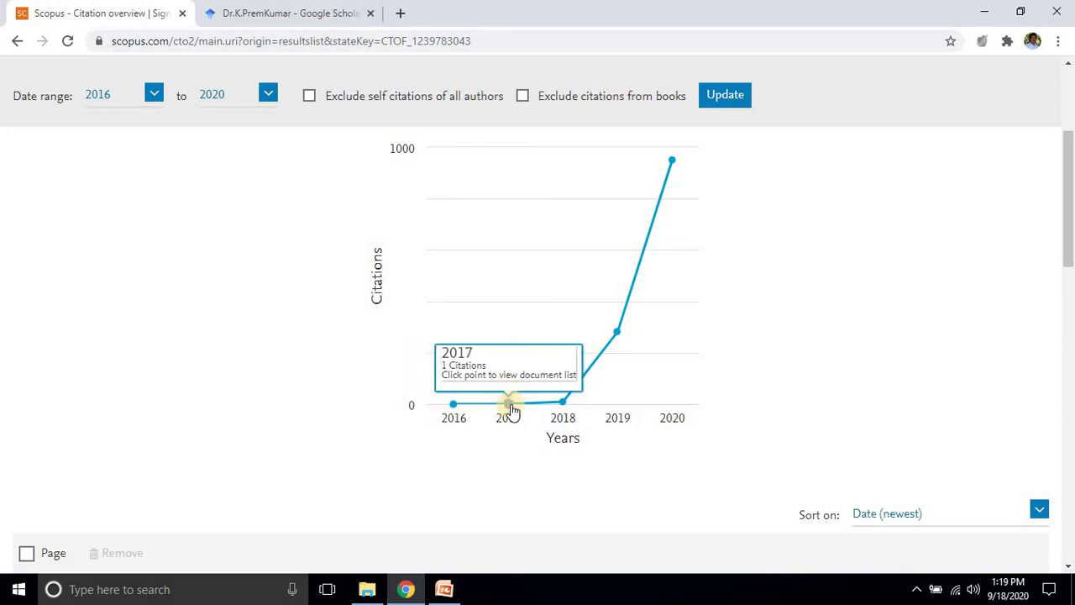
mouse_move(567, 408)
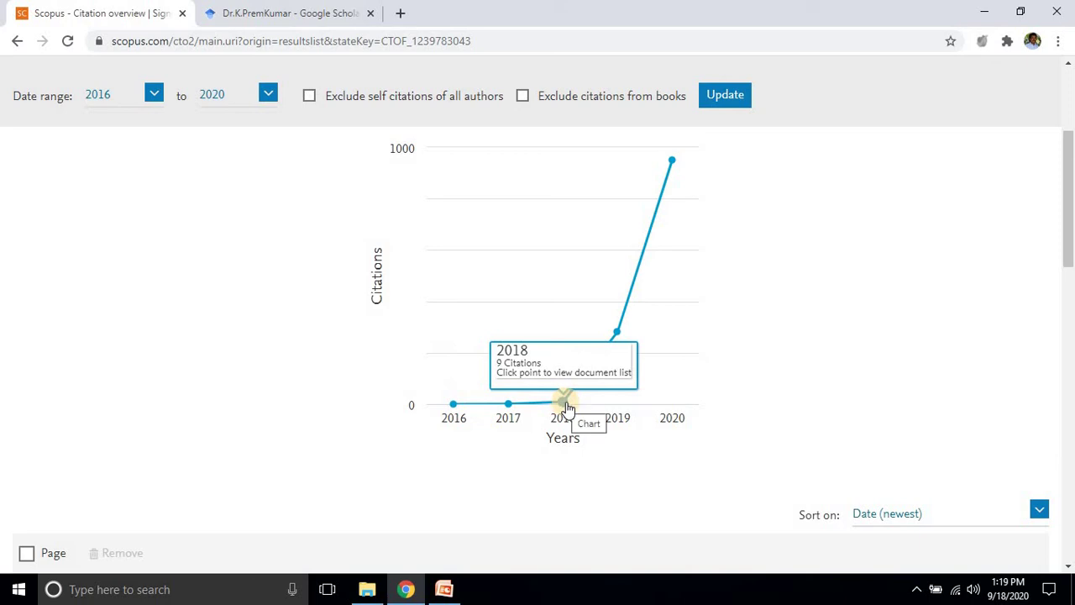
mouse_move(616, 337)
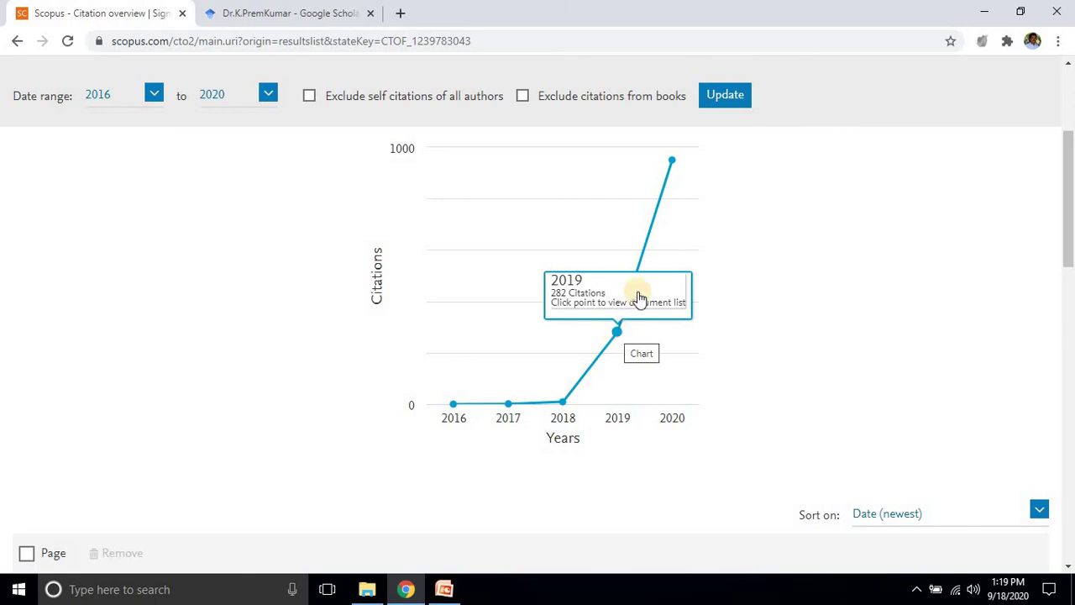
mouse_move(670, 159)
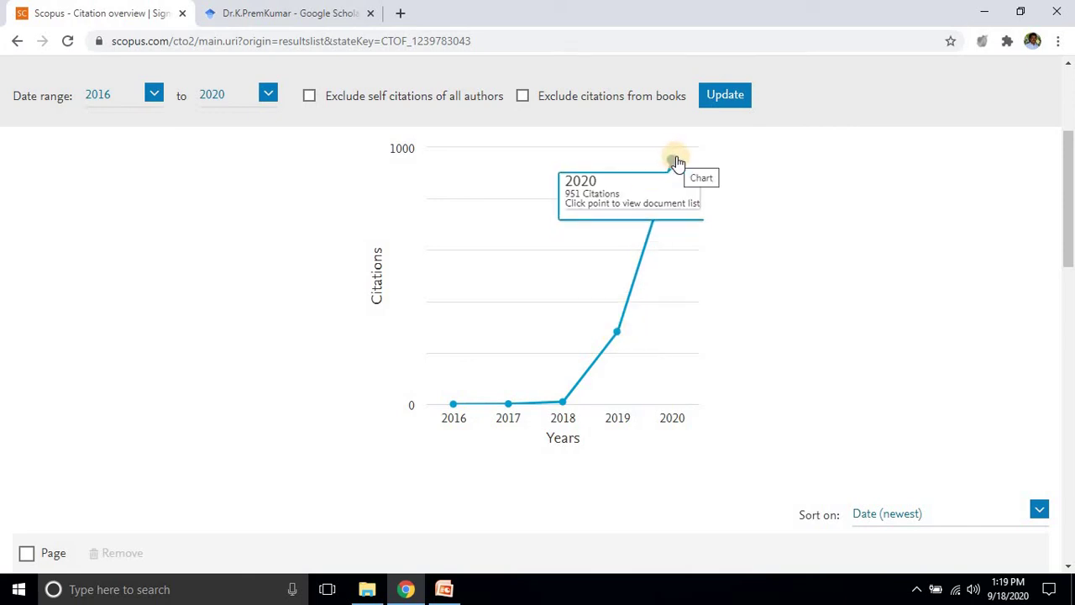
scroll(266, 347, up, 3)
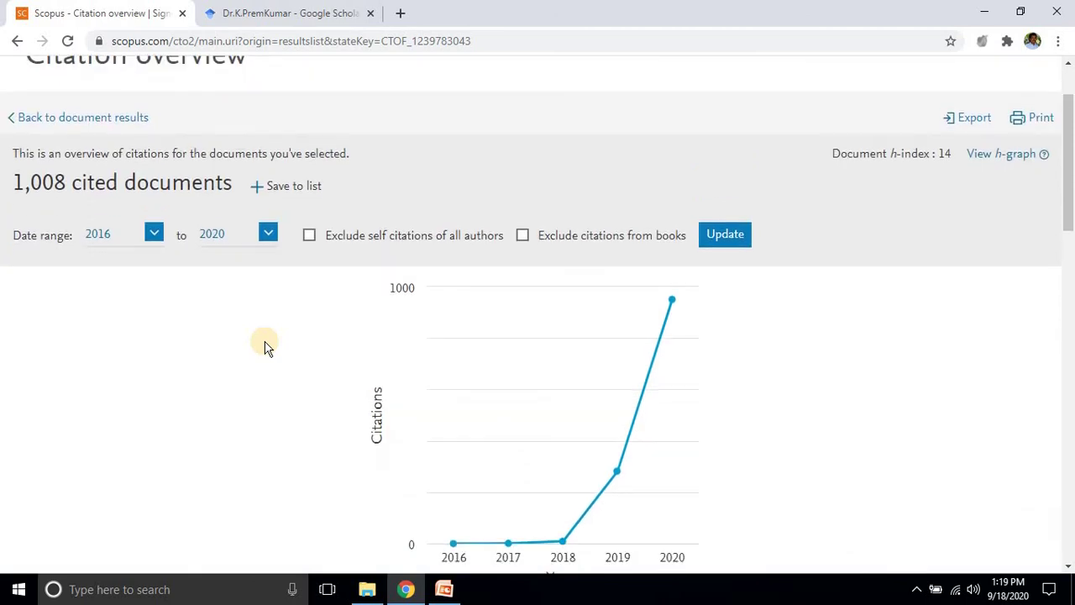
scroll(266, 347, down, 1)
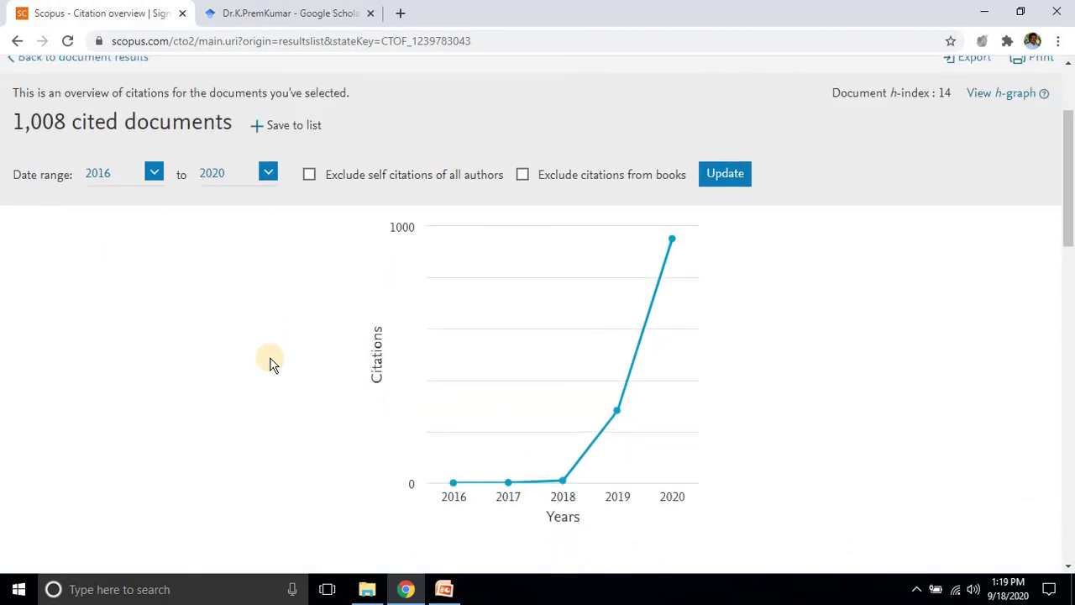
scroll(272, 367, up, 1)
scroll(271, 367, down, 2)
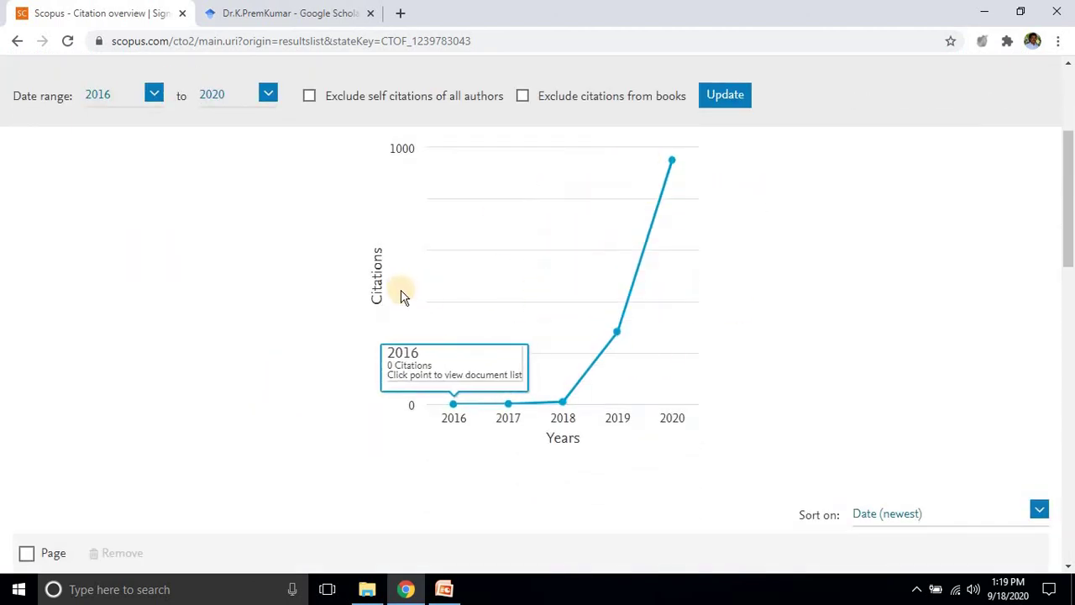
scroll(338, 285, up, 2)
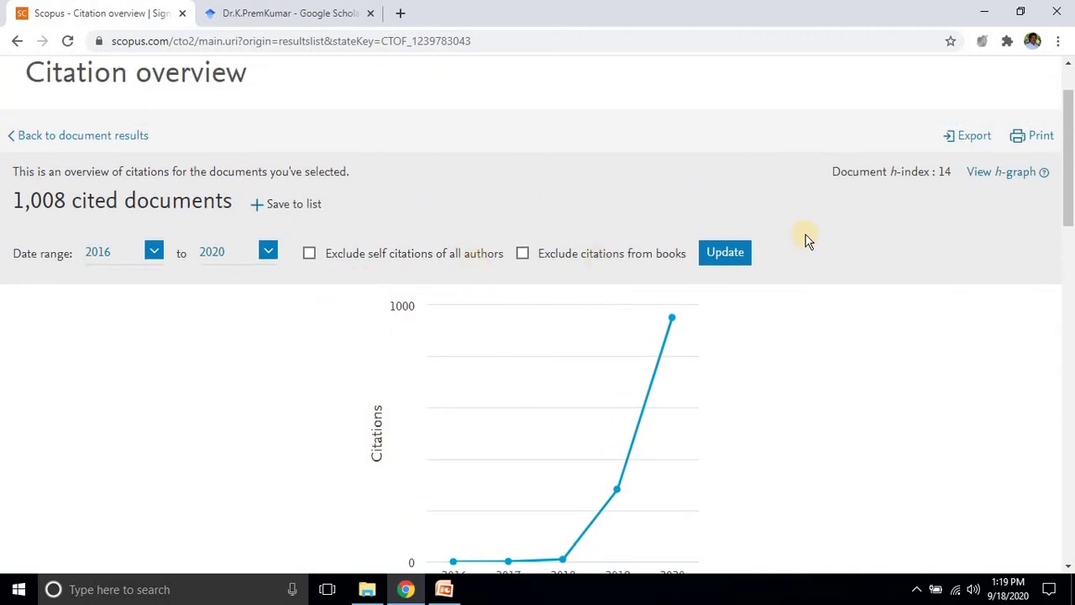
- Return to the limited document results and go to the Scopus search page
click(17, 40)
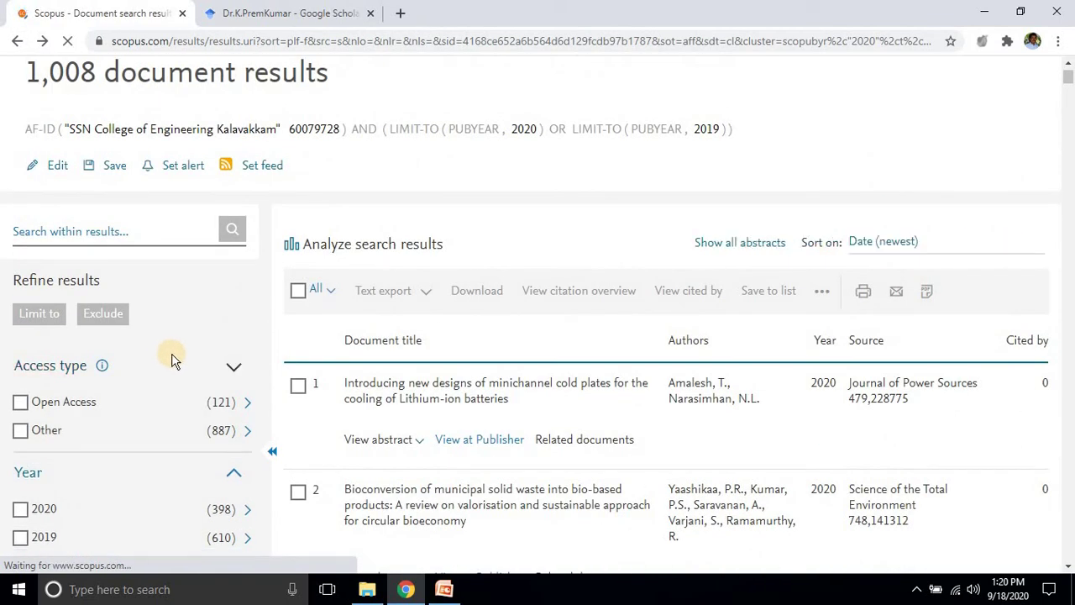
click(172, 360)
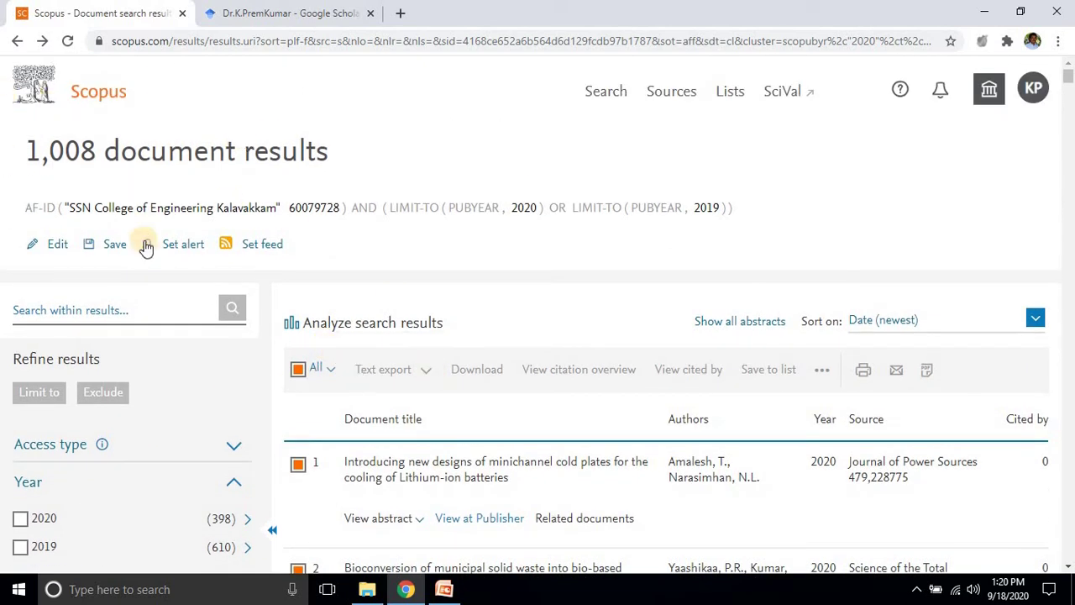
click(604, 94)
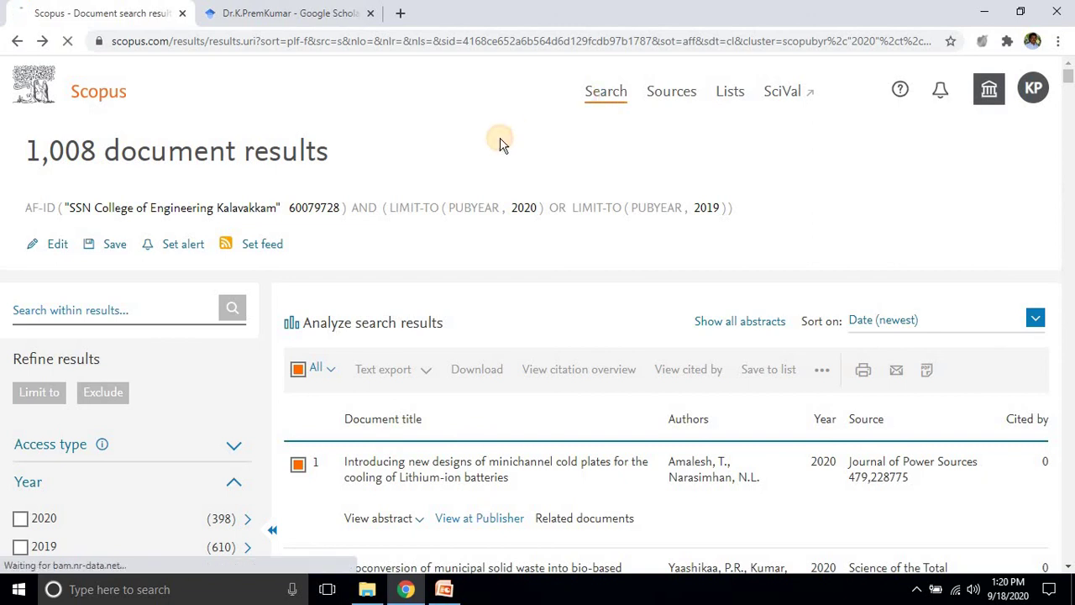